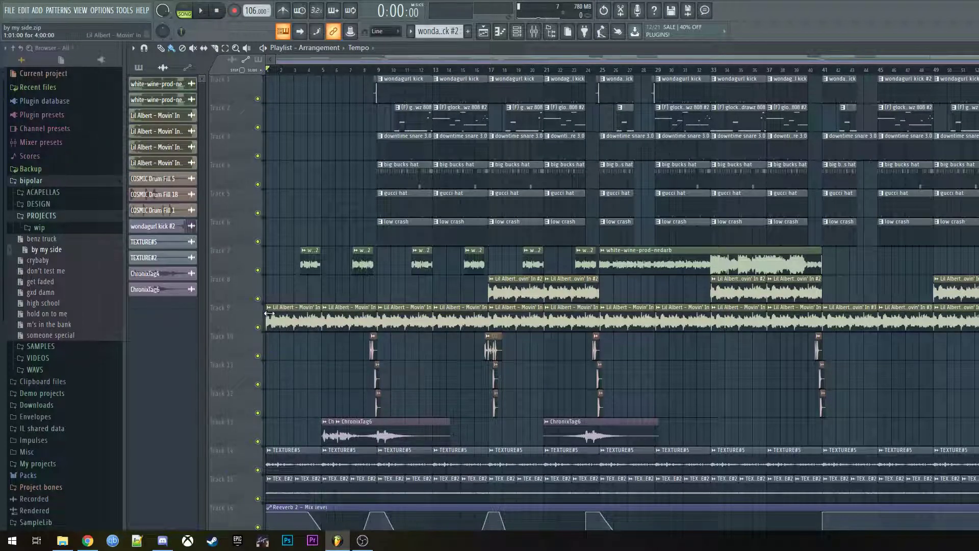
- Solo the Lil Albert - Movin' In playlist track and open its sample in the Edison audio editor
{"action": "left_click", "coordinate": [257, 326], "text": "ctrl"}
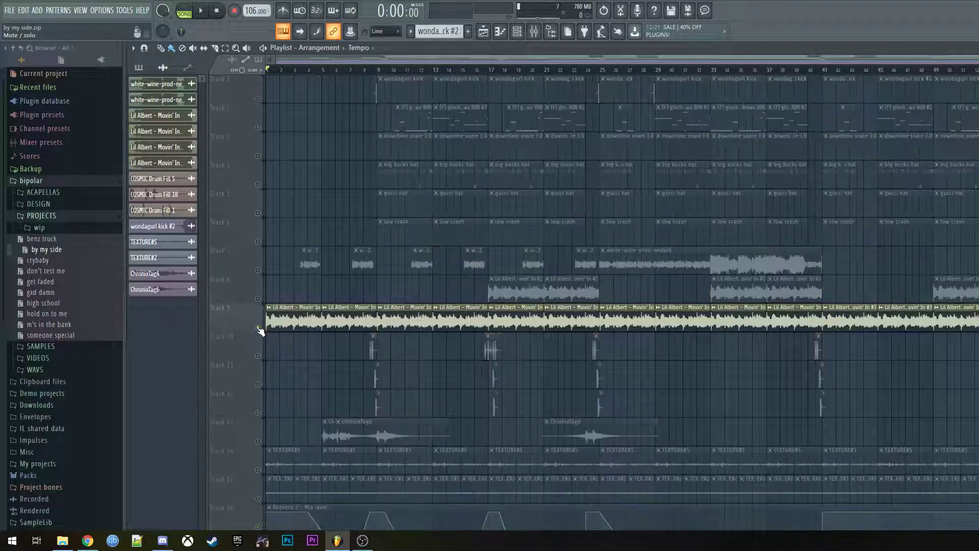
{"action": "double_click", "coordinate": [305, 323]}
{"action": "right_click", "coordinate": [324, 297]}
{"action": "left_click", "coordinate": [342, 324]}
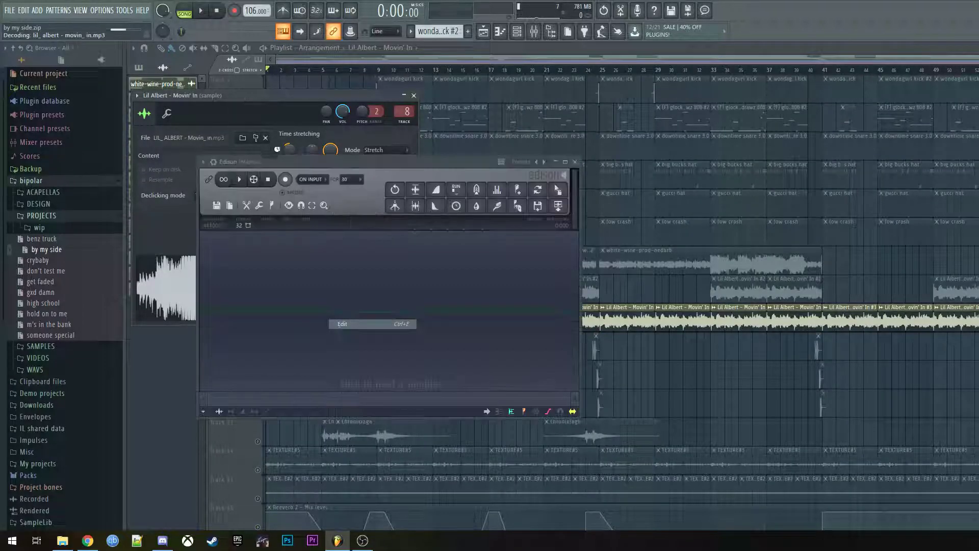
{"action": "left_click_drag", "start_coordinate": [280, 162], "coordinate": [480, 121]}
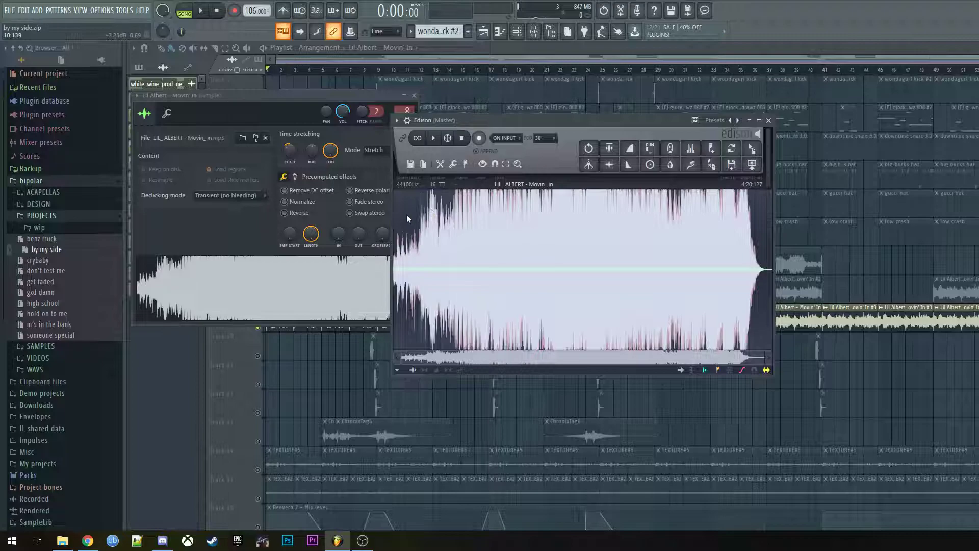
- Select the entire LIL_ALBERT - Movin_in recording and play it from the beginning
{"action": "left_click_drag", "start_coordinate": [393, 216], "coordinate": [820, 238]}
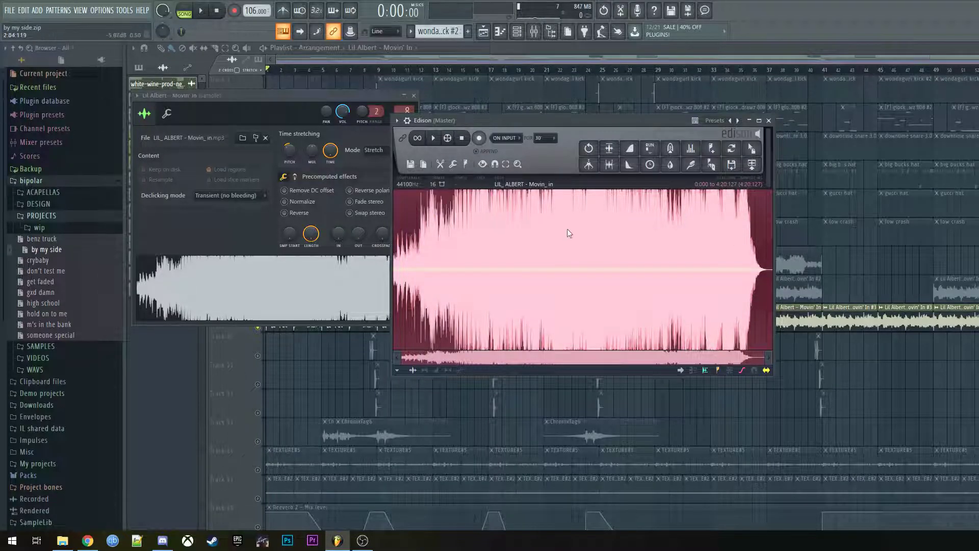
{"action": "key", "text": "space"}
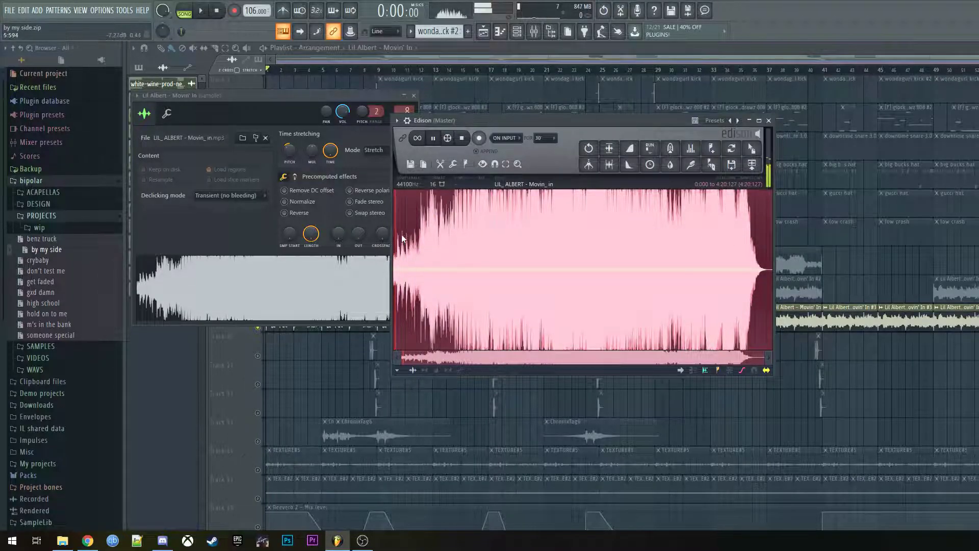
{"action": "key", "text": "space"}
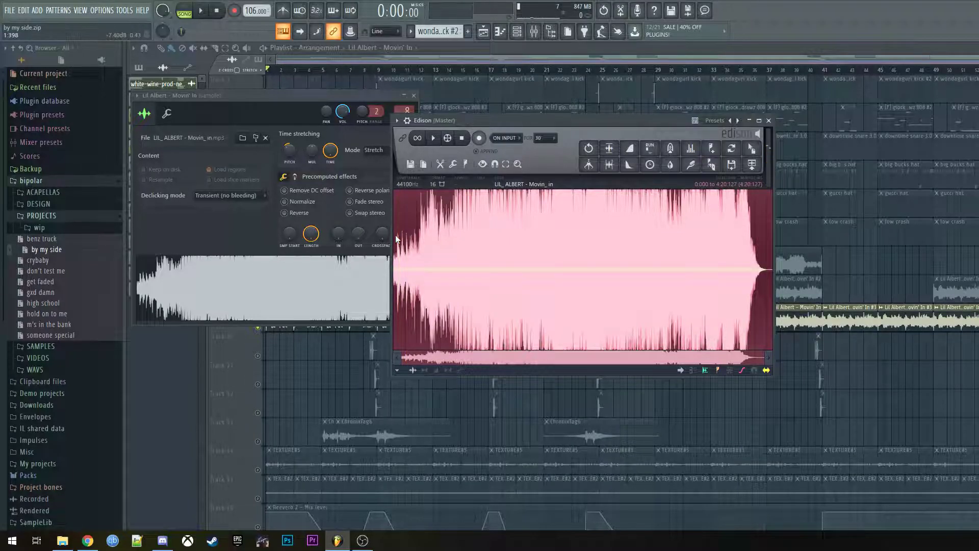
- Narrow the audio selection to about 17.8 to 45.1 seconds and play that section
{"action": "left_click_drag", "start_coordinate": [396, 234], "coordinate": [420, 239]}
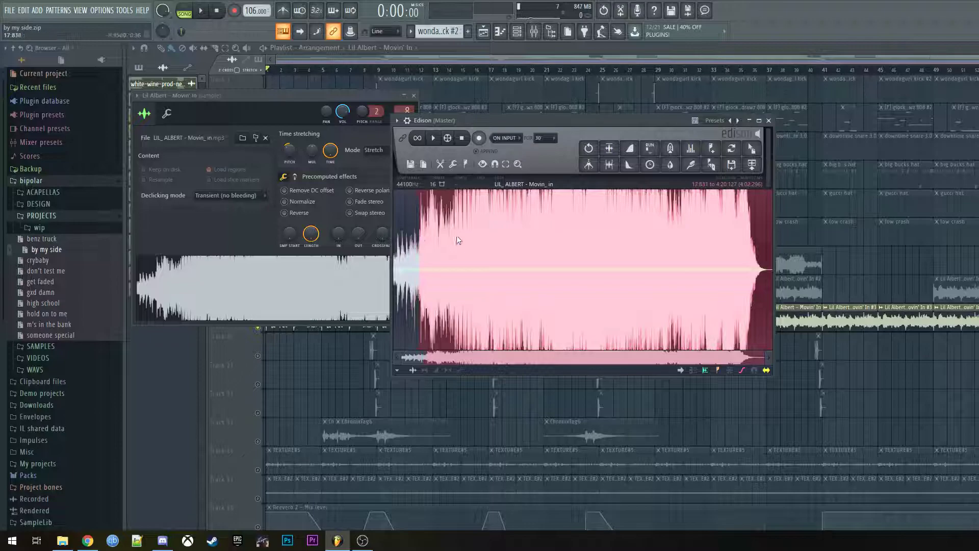
{"action": "left_click_drag", "start_coordinate": [746, 256], "coordinate": [466, 271]}
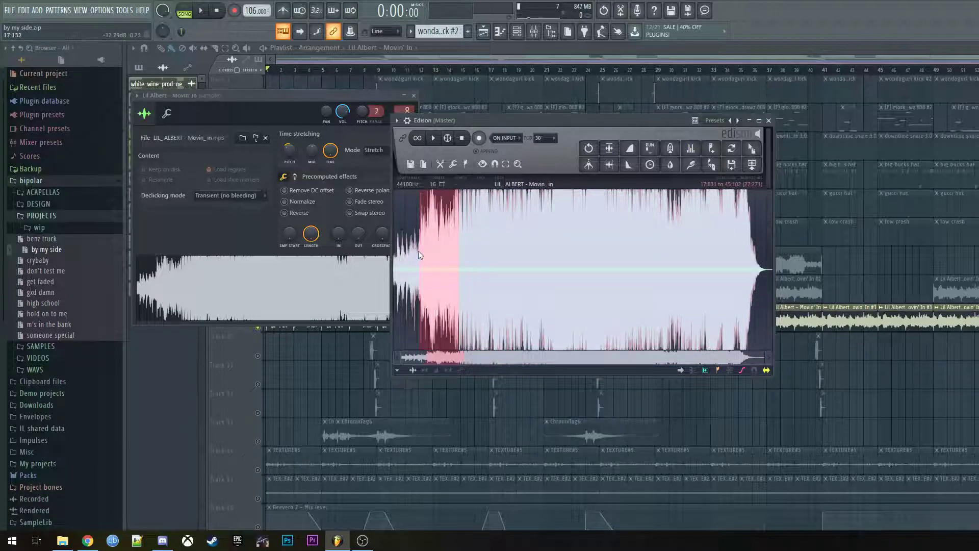
{"action": "key", "text": "space"}
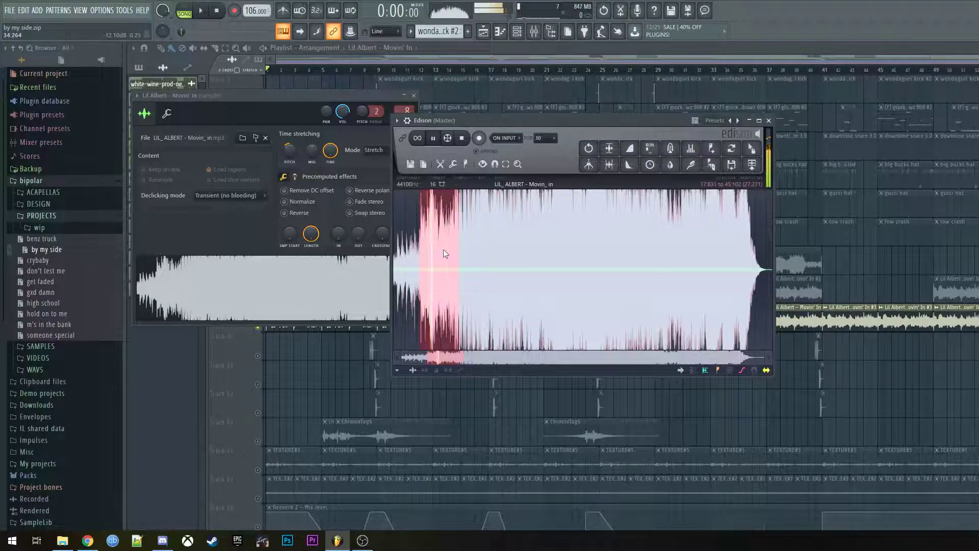
{"action": "key", "text": "space"}
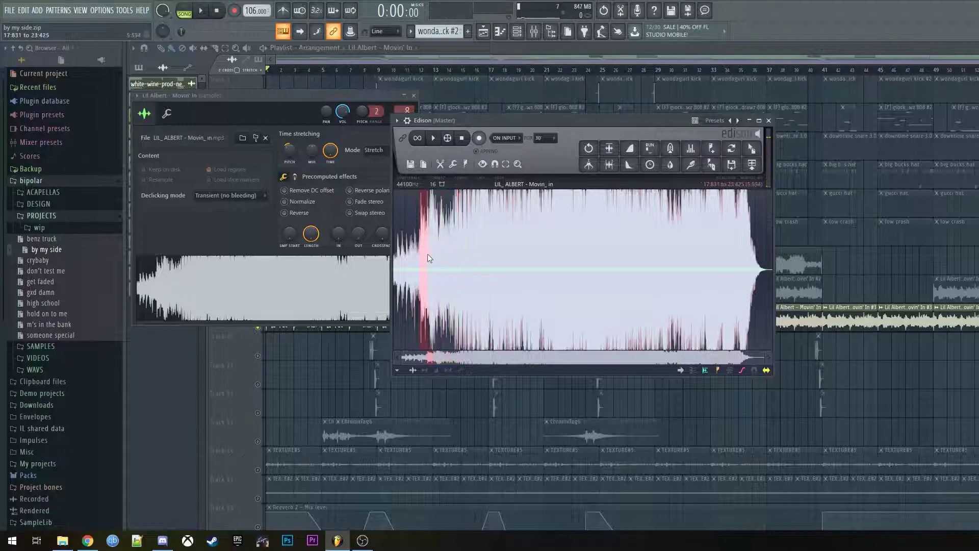
- Shorten the audio selection to about 19.1 to 25.9 seconds and play it to hear the sampled phrase
{"action": "left_click_drag", "start_coordinate": [419, 251], "coordinate": [422, 250]}
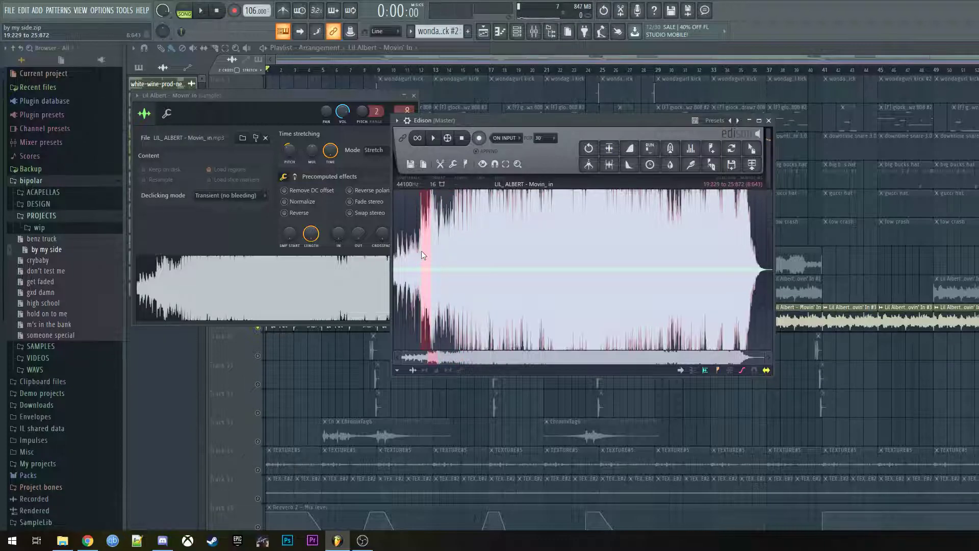
{"action": "key", "text": "space"}
{"action": "scroll", "coordinate": [432, 315], "scroll_direction": "up", "scroll_amount": 2}
{"action": "scroll", "coordinate": [465, 307], "scroll_direction": "up", "scroll_amount": 3}
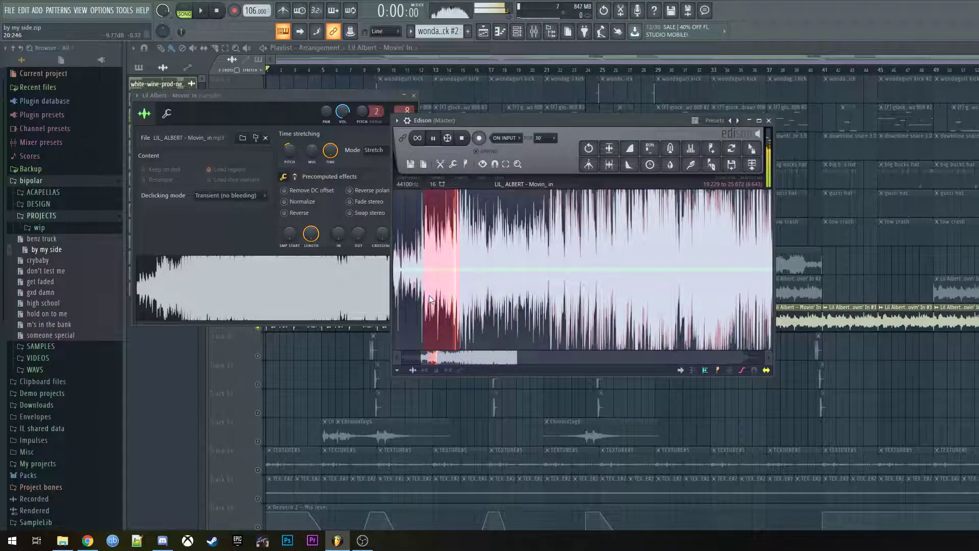
{"action": "key", "text": "space"}
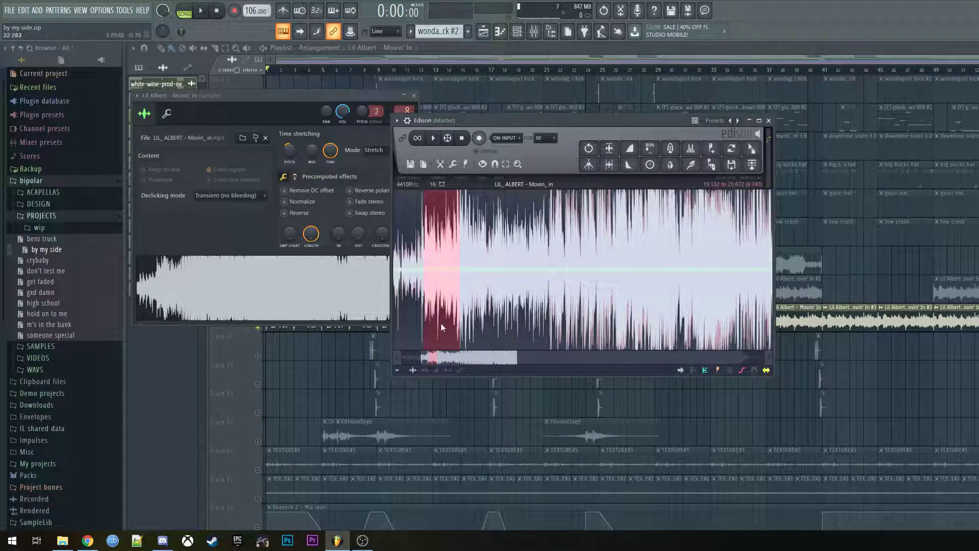
{"action": "scroll", "coordinate": [441, 323], "scroll_direction": "down", "scroll_amount": 5}
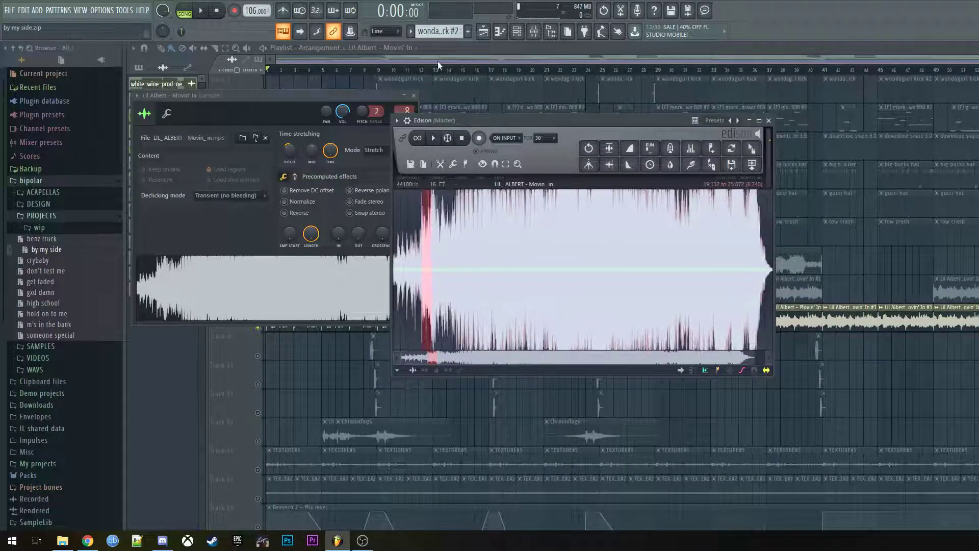
- Close the open editor windows and play the soloed sample track from the start of the playlist
{"action": "key", "text": "F12"}
{"action": "key", "text": "F6"}
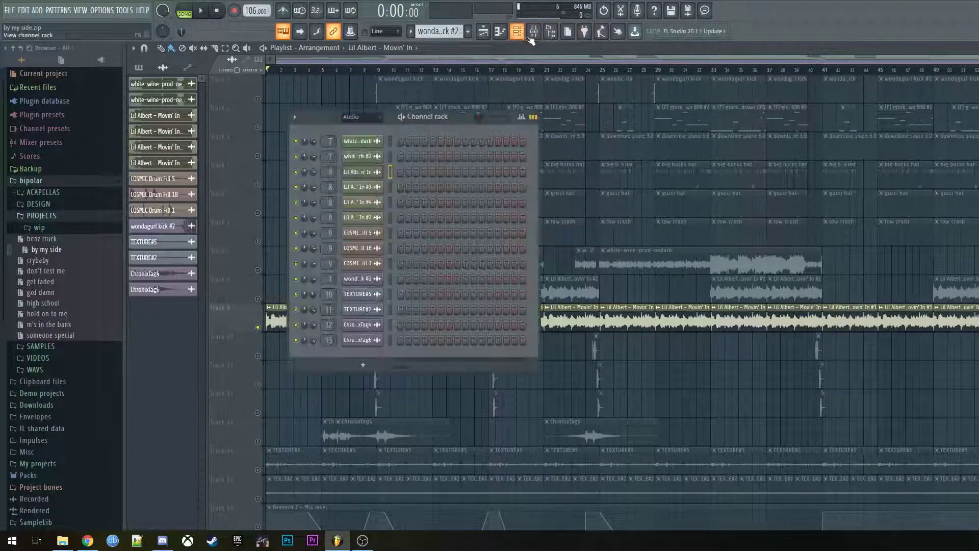
{"action": "key", "text": "F9"}
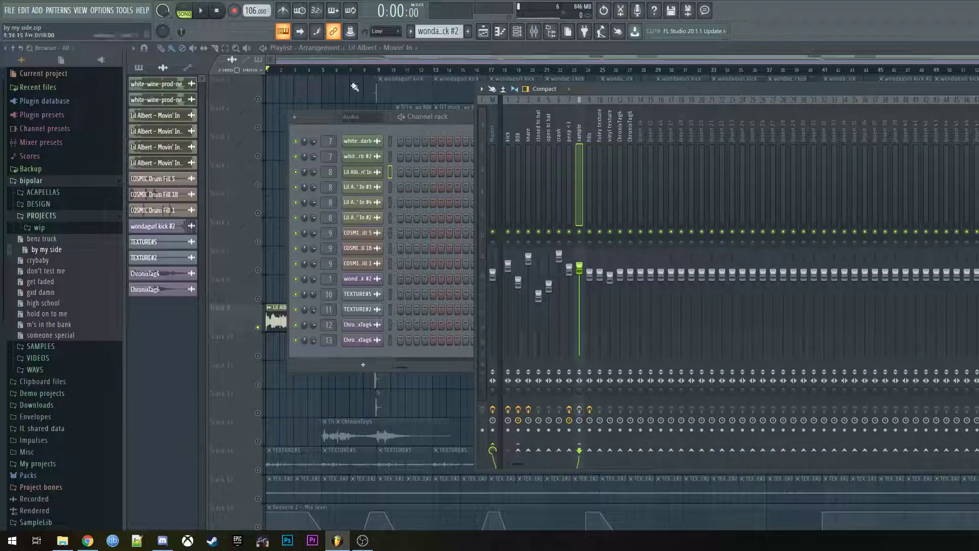
{"action": "key", "text": "F12"}
{"action": "key", "text": "space"}
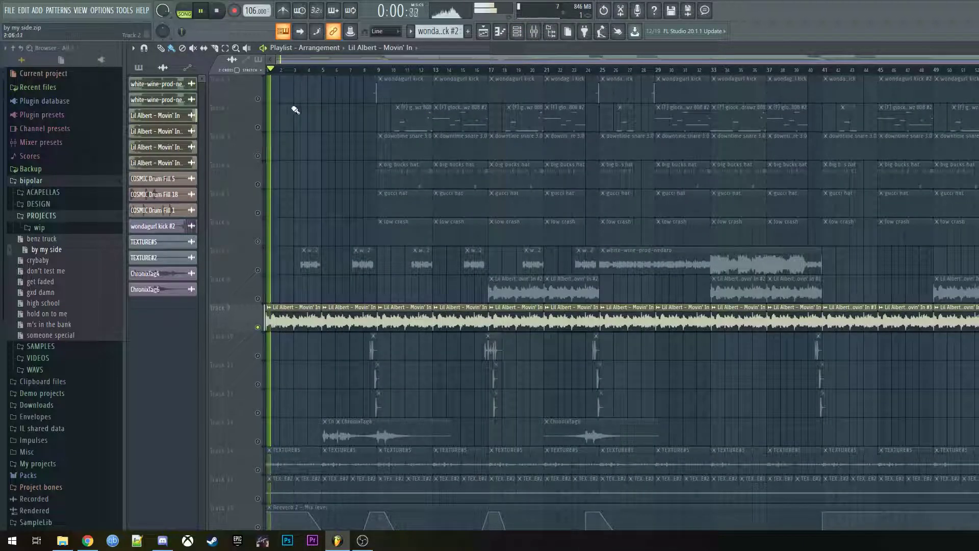
- Reset the Lil Albert - Movin' In sample's pitch shift to 0 cents and play it at its original pitch
{"action": "double_click", "coordinate": [317, 309]}
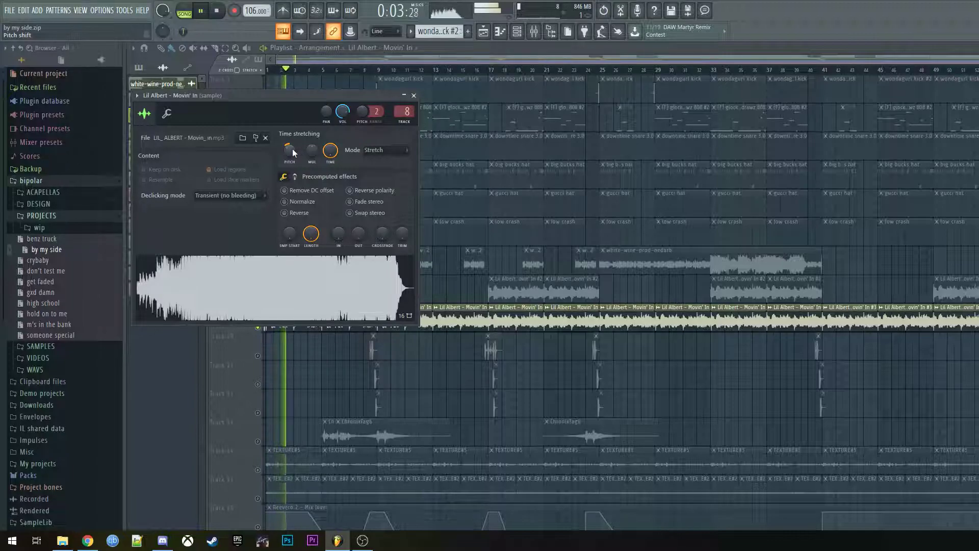
{"action": "key", "text": "space"}
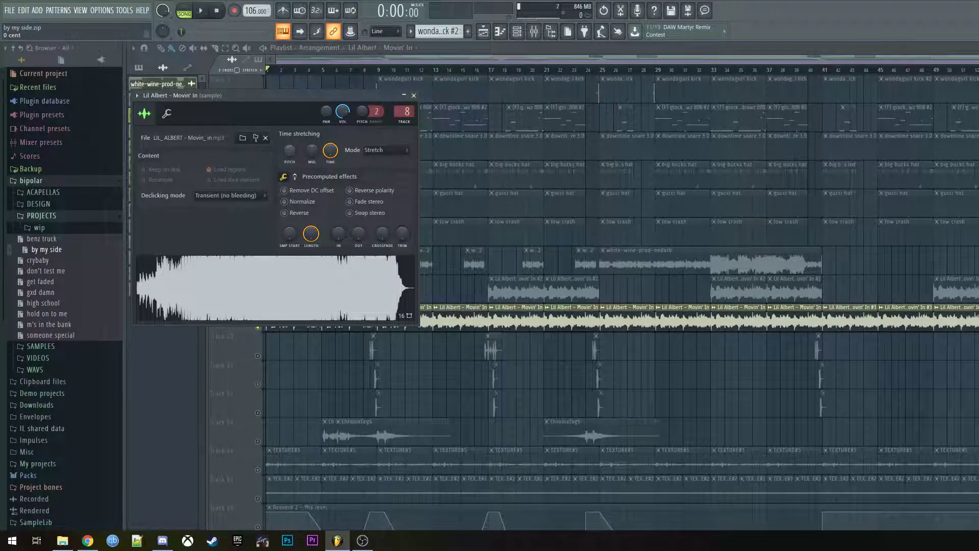
{"action": "key", "text": "space"}
{"action": "key", "text": "Escape"}
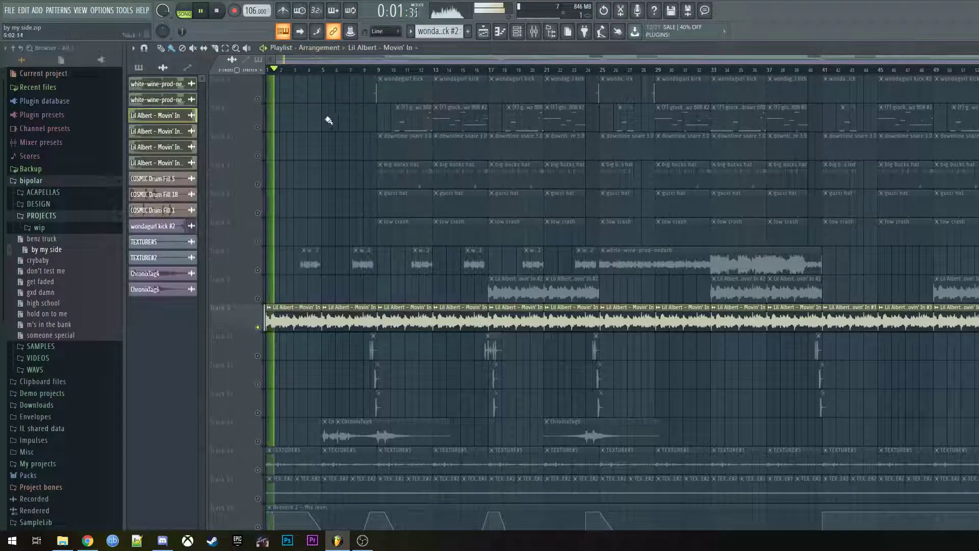
- Set the Lil Albert - Movin' In sample's pitch shift to -200 cents and view the sample's mixer insert
{"action": "double_click", "coordinate": [341, 323]}
{"action": "key", "text": "space"}
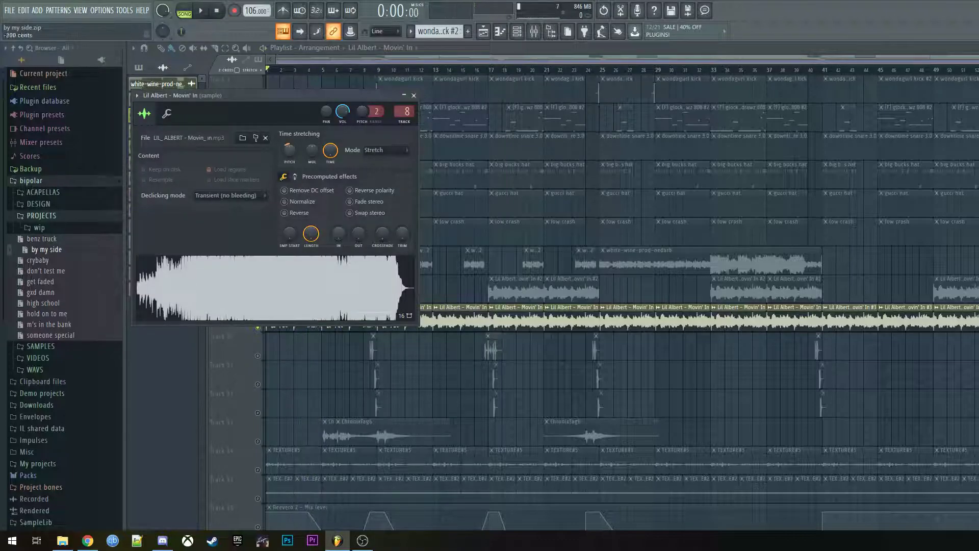
{"action": "left_click", "coordinate": [534, 32]}
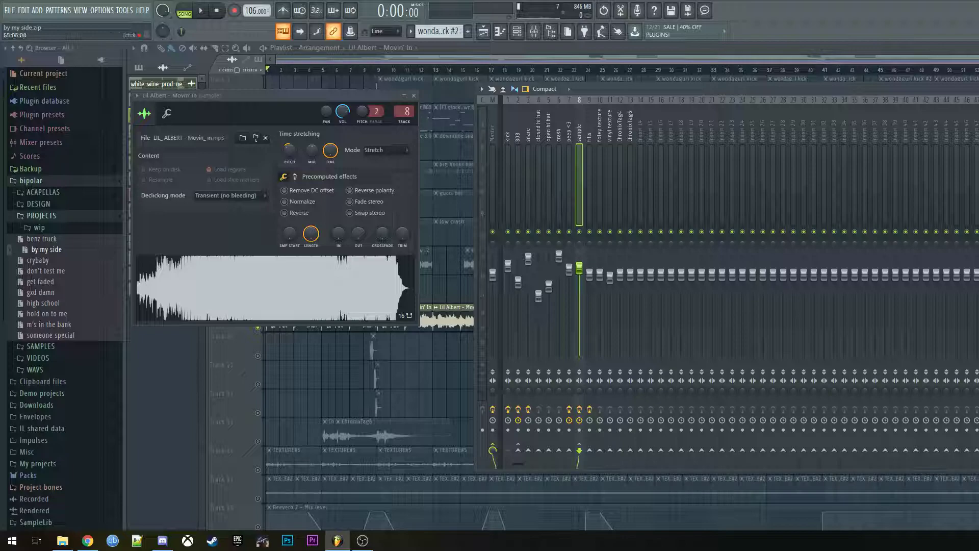
{"action": "left_click", "coordinate": [536, 76]}
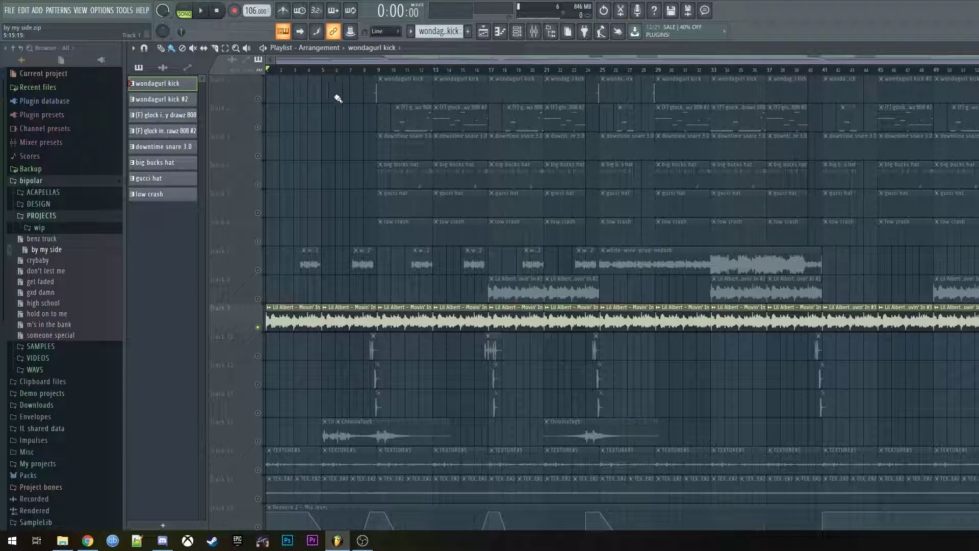
- Unmute the Maximus mix level, Love Philter cutoff, TEXTURE#2 volume, Delay 2 mix level and Tempo automation tracks in the playlist
{"action": "scroll", "coordinate": [334, 118], "scroll_direction": "down", "scroll_amount": 2}
{"action": "scroll", "coordinate": [334, 131], "scroll_direction": "down", "scroll_amount": 3}
{"action": "left_click", "coordinate": [258, 441]}
{"action": "left_click", "coordinate": [257, 412]}
{"action": "scroll", "coordinate": [264, 460], "scroll_direction": "down", "scroll_amount": 3}
{"action": "left_click", "coordinate": [257, 384]}
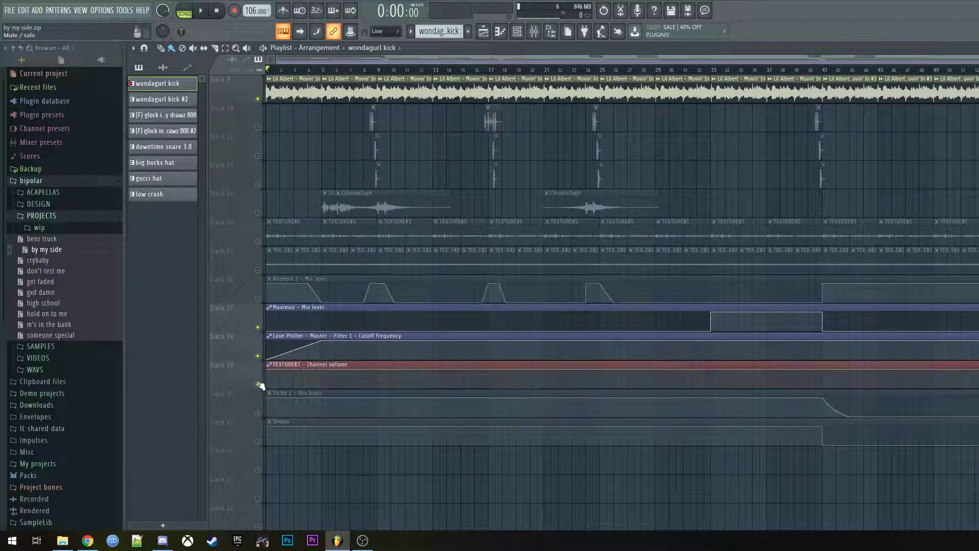
{"action": "left_click", "coordinate": [258, 413]}
{"action": "left_click", "coordinate": [258, 441]}
- Play the sample track with its automation from bar 5 and check its level in the mixer
{"action": "scroll", "coordinate": [236, 377], "scroll_direction": "up", "scroll_amount": 2}
{"action": "key", "text": "space"}
{"action": "left_click", "coordinate": [326, 71]}
{"action": "scroll", "coordinate": [298, 257], "scroll_direction": "up", "scroll_amount": 4}
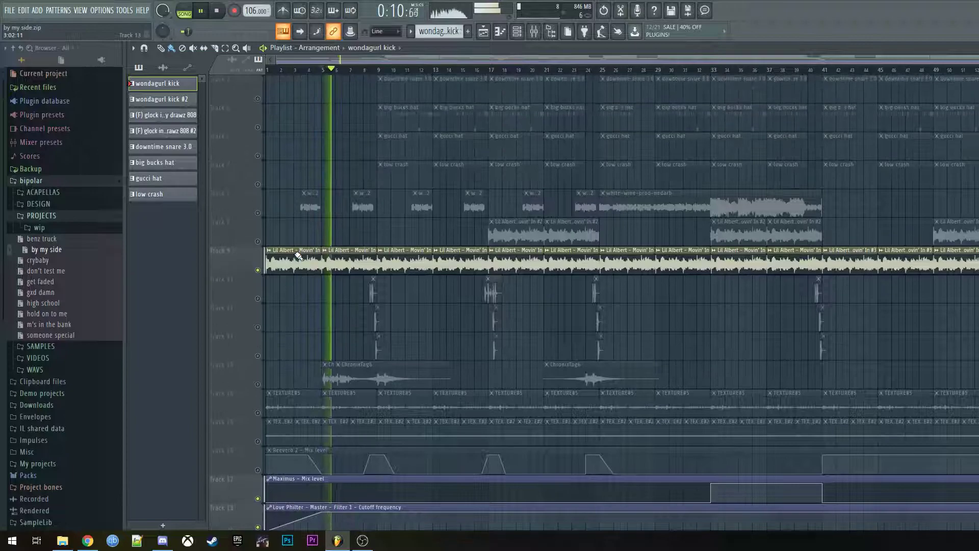
{"action": "left_click", "coordinate": [518, 32]}
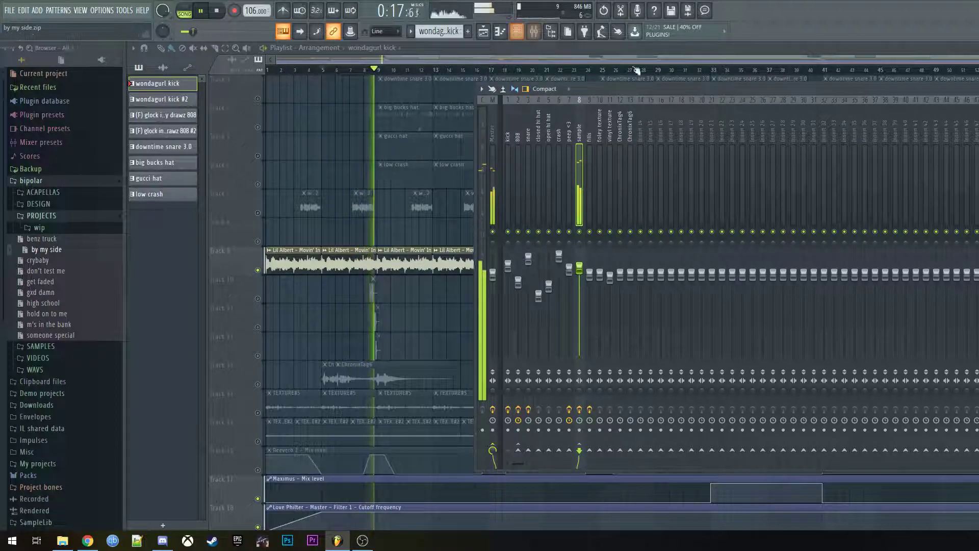
{"action": "key", "text": "space"}
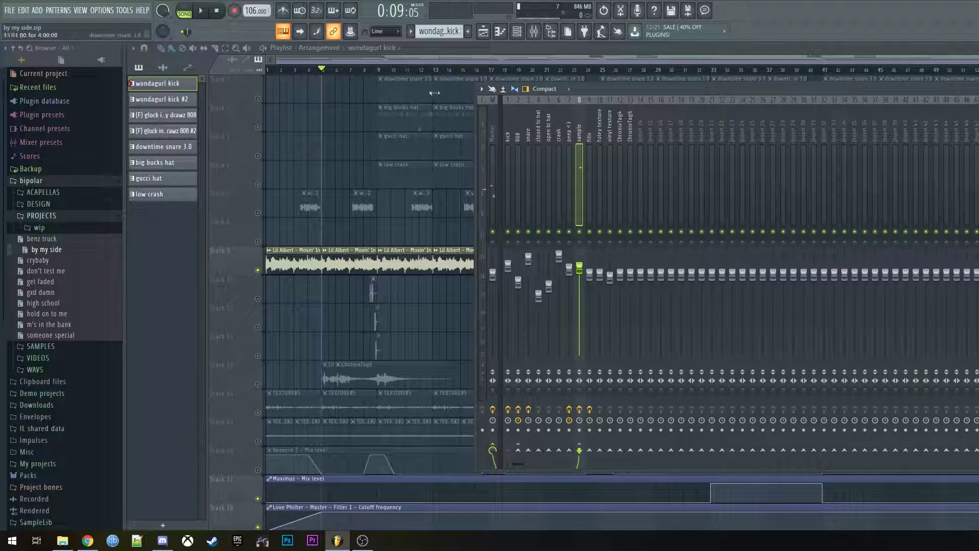
{"action": "key", "text": "F9"}
{"action": "scroll", "coordinate": [365, 136], "scroll_direction": "up", "scroll_amount": 2}
{"action": "key", "text": "space"}
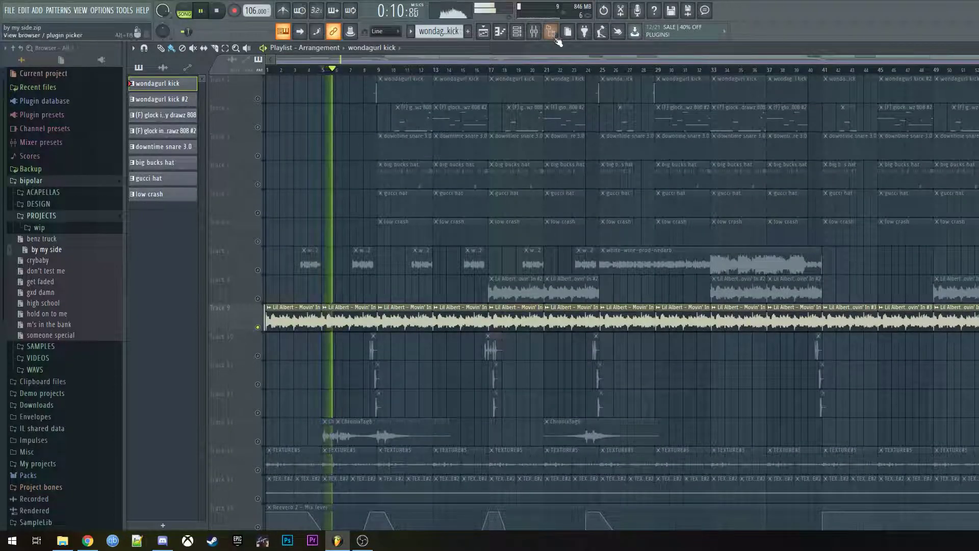
- Open the sample insert's Fruity Parametric EQ 2 and examine its high-pass band
{"action": "left_click", "coordinate": [534, 31]}
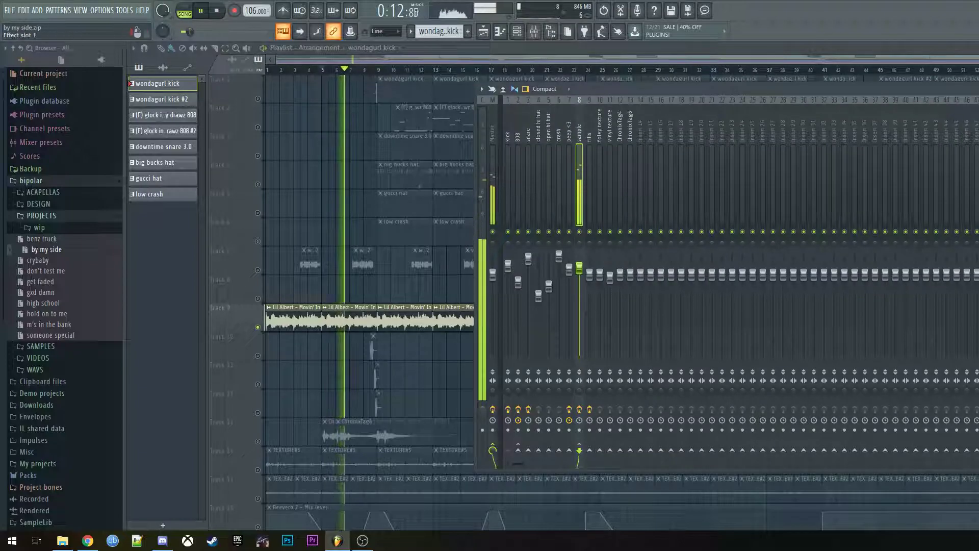
{"action": "key", "text": "space"}
{"action": "left_click", "coordinate": [978, 145]}
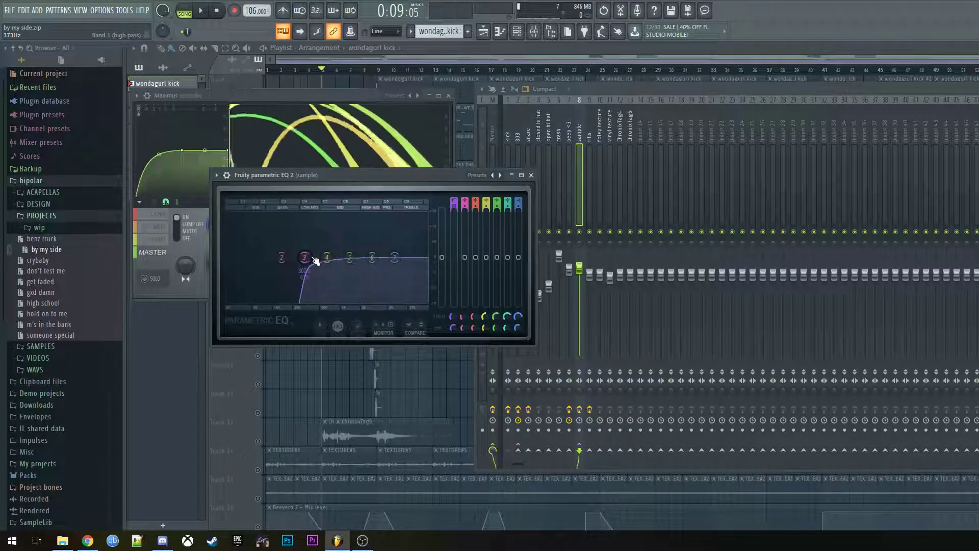
{"action": "mouse_move", "coordinate": [320, 258]}
{"action": "left_mouse_down"}
{"action": "mouse_move", "coordinate": [291, 257]}
{"action": "mouse_move", "coordinate": [304, 257]}
{"action": "left_mouse_up"}
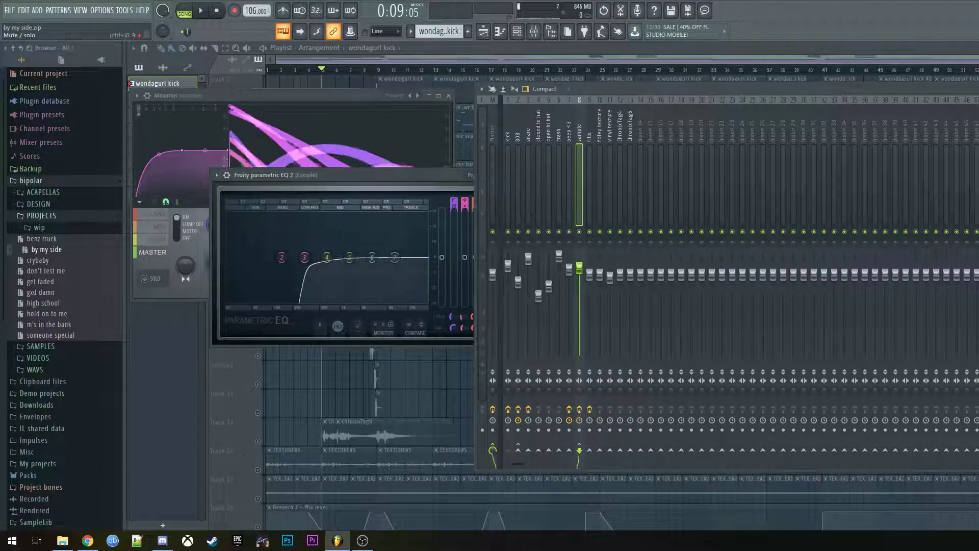
{"action": "key", "text": "F12"}
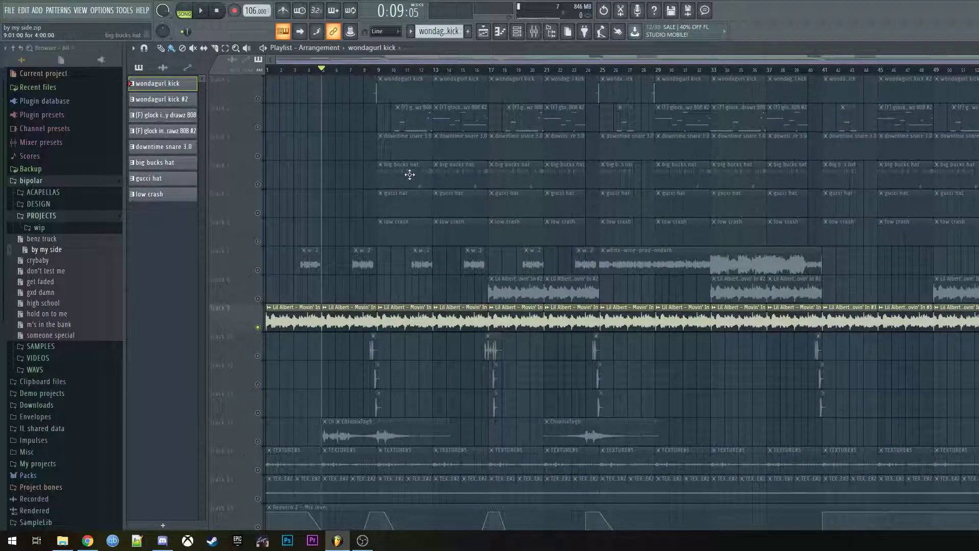
- Open the sample insert's PanMan effect and examine its panning settings, then close the windows
{"action": "left_click", "coordinate": [534, 31]}
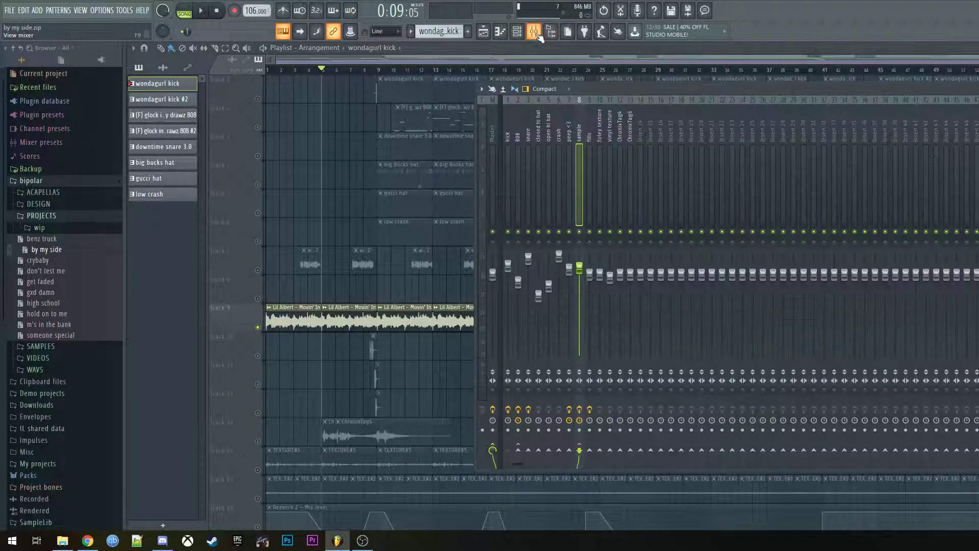
{"action": "left_click", "coordinate": [978, 153]}
{"action": "left_click", "coordinate": [978, 168]}
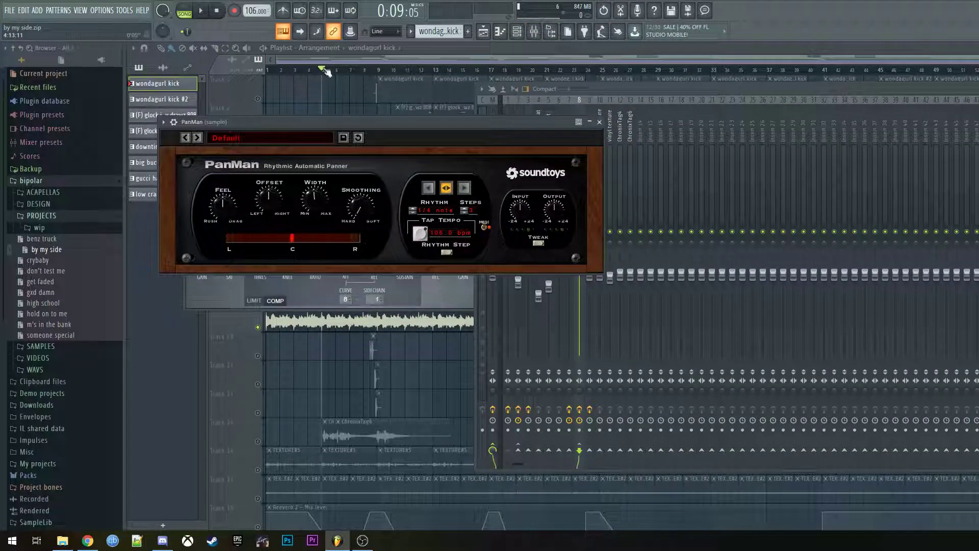
{"action": "left_click_drag", "start_coordinate": [329, 123], "coordinate": [769, 139]}
{"action": "key", "text": "F12"}
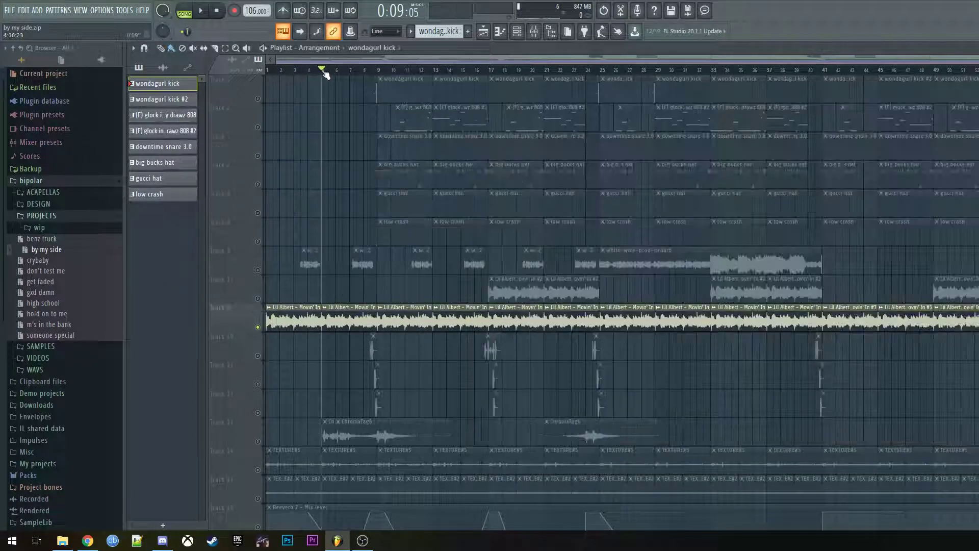
- Play the sample from bar 5 while examining its insert's Fruity Limiter and PanMan effects
{"action": "left_click", "coordinate": [534, 32]}
{"action": "key", "text": "space"}
{"action": "left_click", "coordinate": [978, 184]}
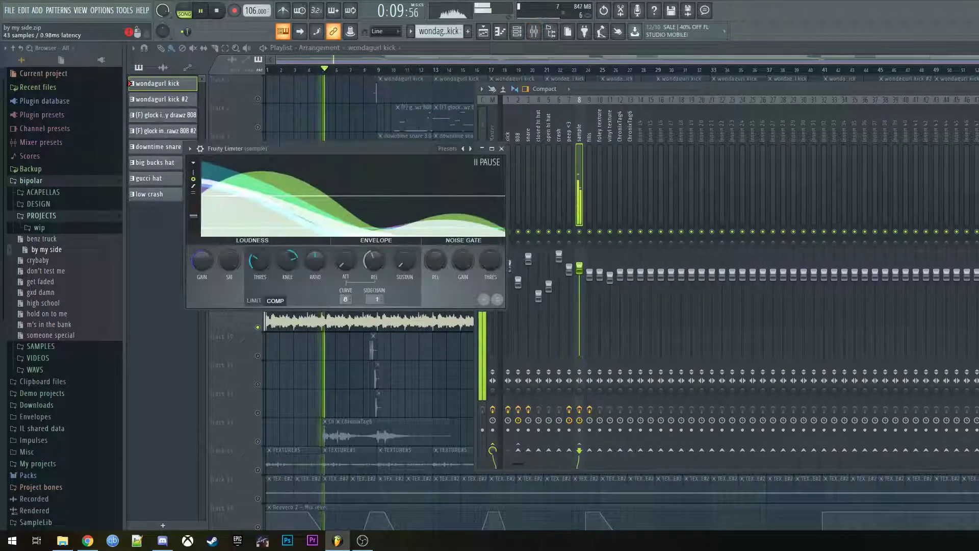
{"action": "left_click", "coordinate": [978, 169]}
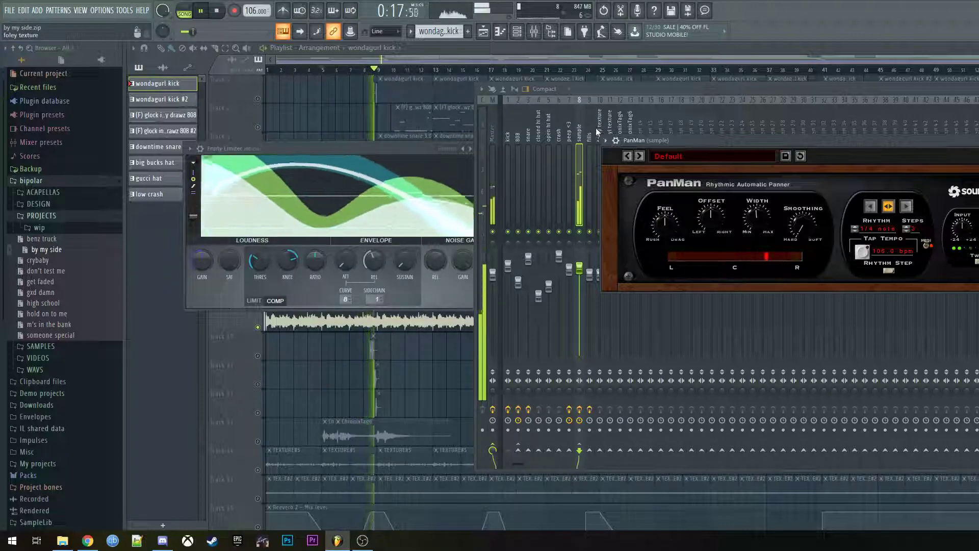
{"action": "key", "text": "space"}
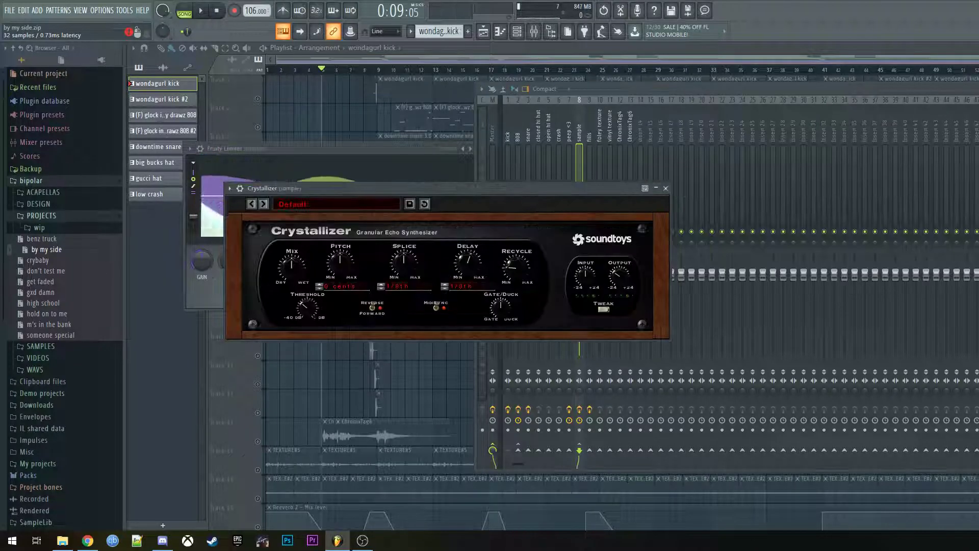
- Examine the sample insert's Crystallizer settings and replay the sample from bar 5
{"action": "left_click_drag", "start_coordinate": [433, 194], "coordinate": [741, 203]}
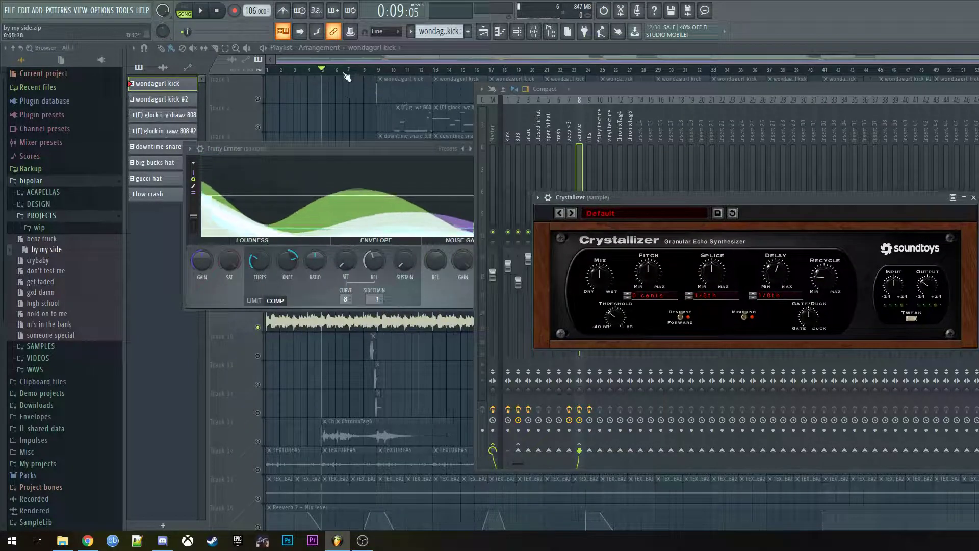
{"action": "left_click", "coordinate": [323, 70]}
{"action": "key", "text": "space"}
{"action": "left_click", "coordinate": [535, 32]}
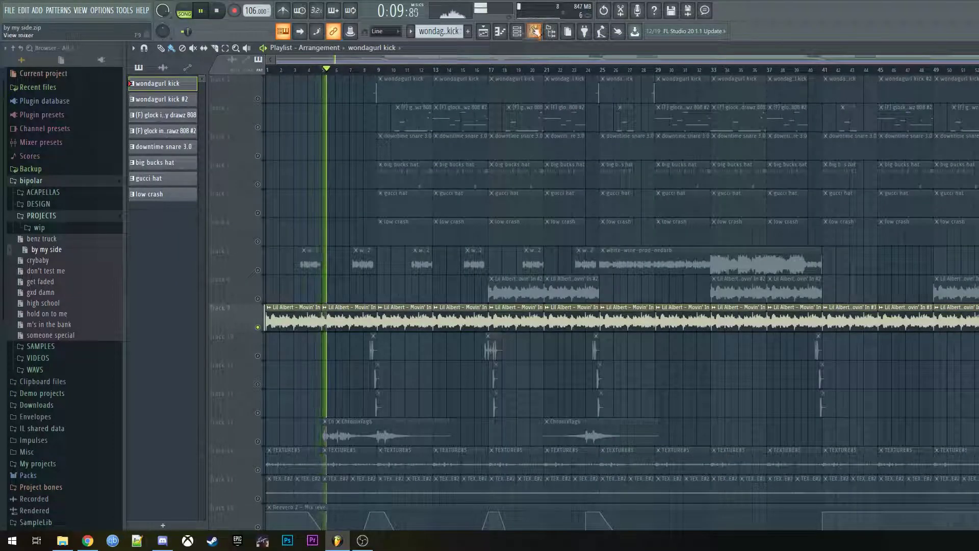
{"action": "key", "text": "space"}
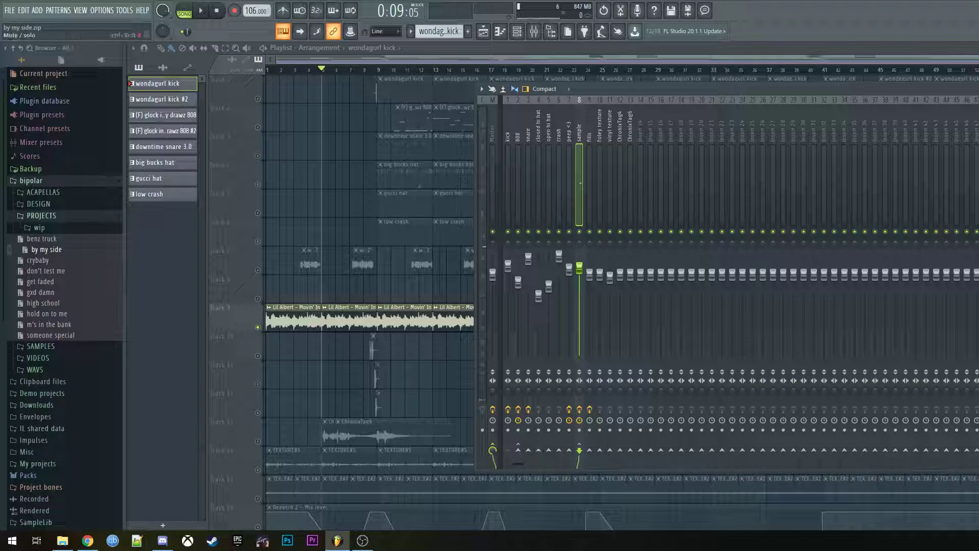
{"action": "left_click", "coordinate": [977, 123]}
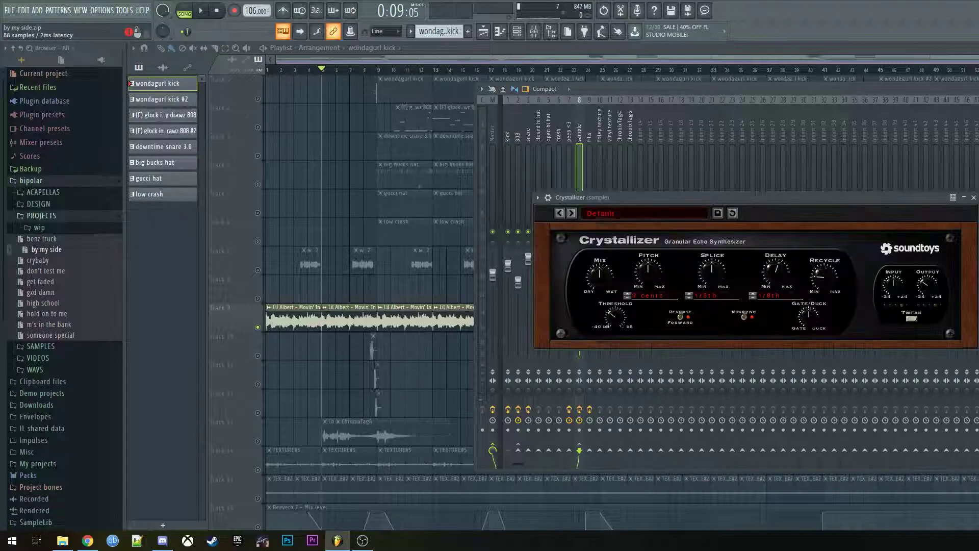
- Open the sample insert's Maximus and examine its low, mid, high and master bands
{"action": "left_click", "coordinate": [977, 148]}
{"action": "left_click", "coordinate": [152, 216]}
{"action": "left_click", "coordinate": [157, 228]}
{"action": "left_click", "coordinate": [161, 249]}
{"action": "left_click", "coordinate": [165, 238]}
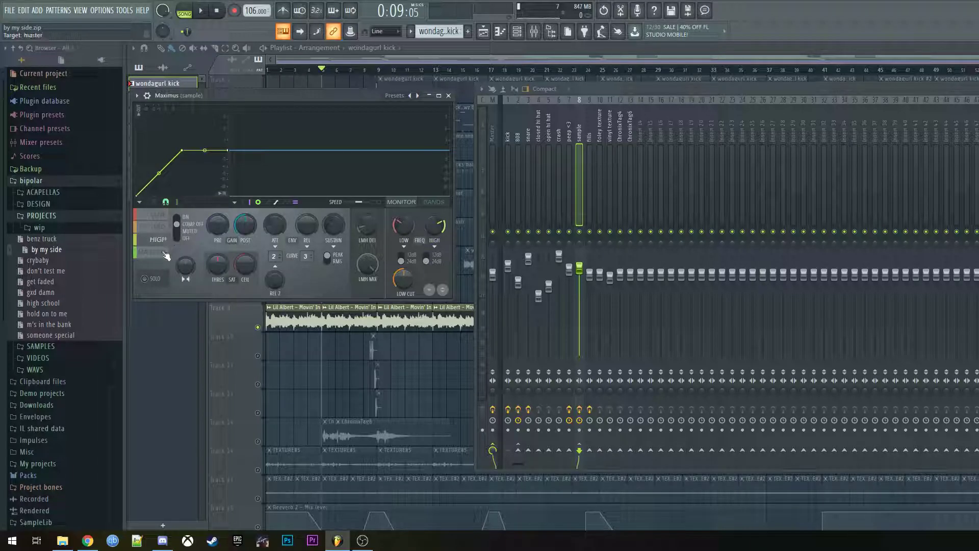
{"action": "left_click", "coordinate": [164, 252]}
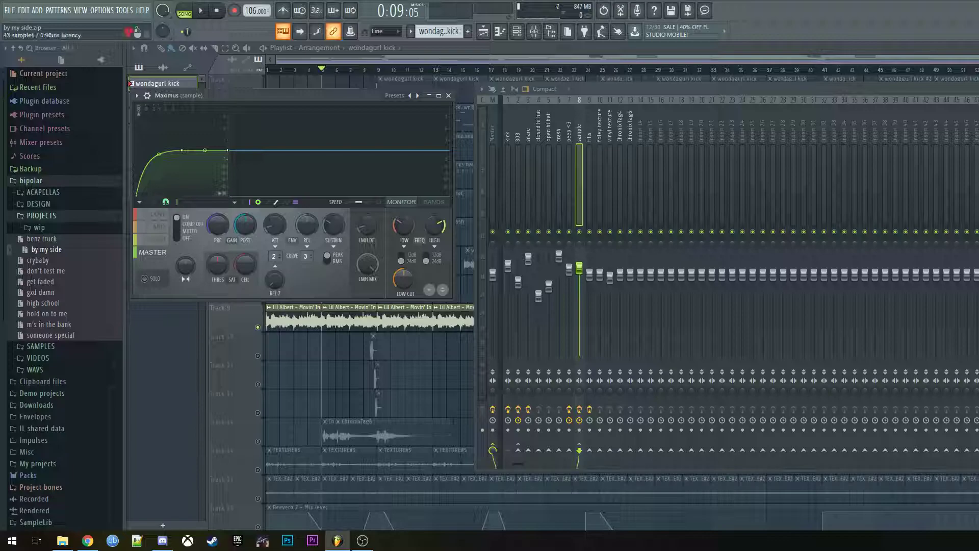
- Open the sample insert's parametric EQ and Fruity Limiter and examine the limiter's compressor settings
{"action": "left_click", "coordinate": [977, 162]}
{"action": "left_click", "coordinate": [977, 176]}
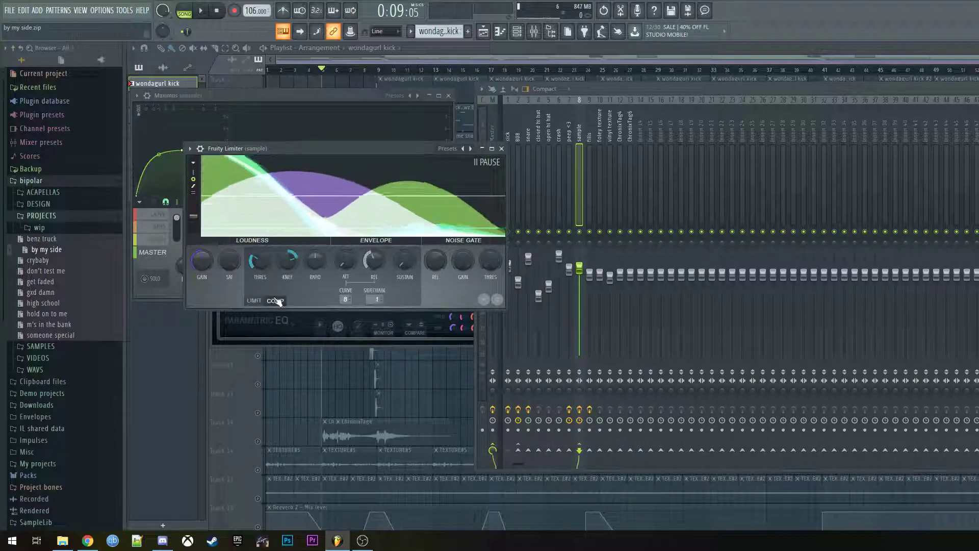
{"action": "left_click", "coordinate": [977, 176]}
{"action": "left_click", "coordinate": [977, 176]}
- Open Kickstart on the sample insert, compare playback with and without the effect, and close the mixer
{"action": "left_click", "coordinate": [977, 190]}
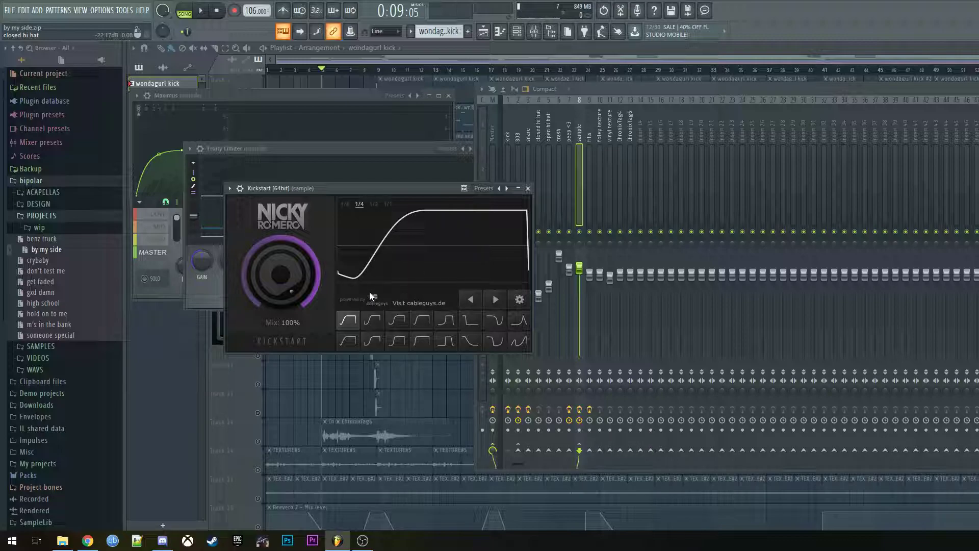
{"action": "key", "text": "space"}
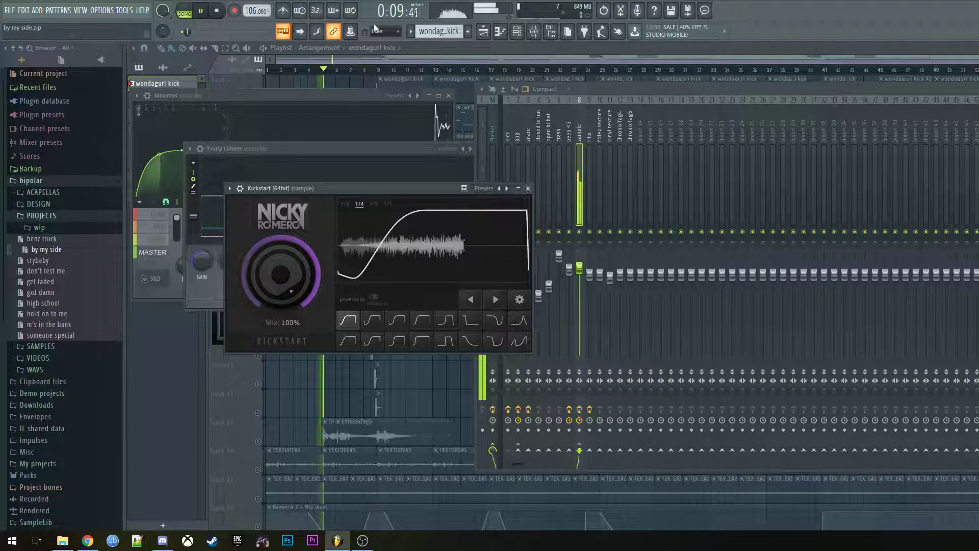
{"action": "key", "text": "space"}
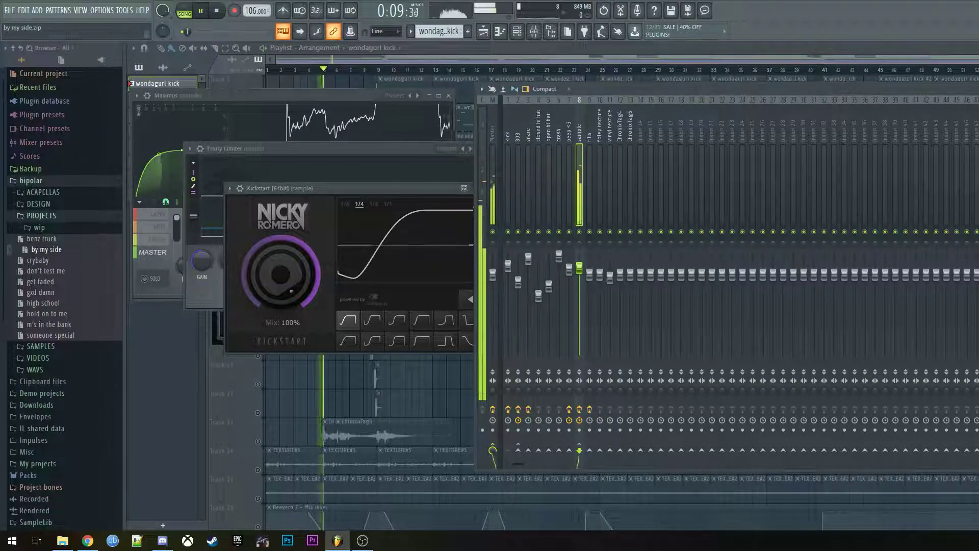
{"action": "key", "text": "space"}
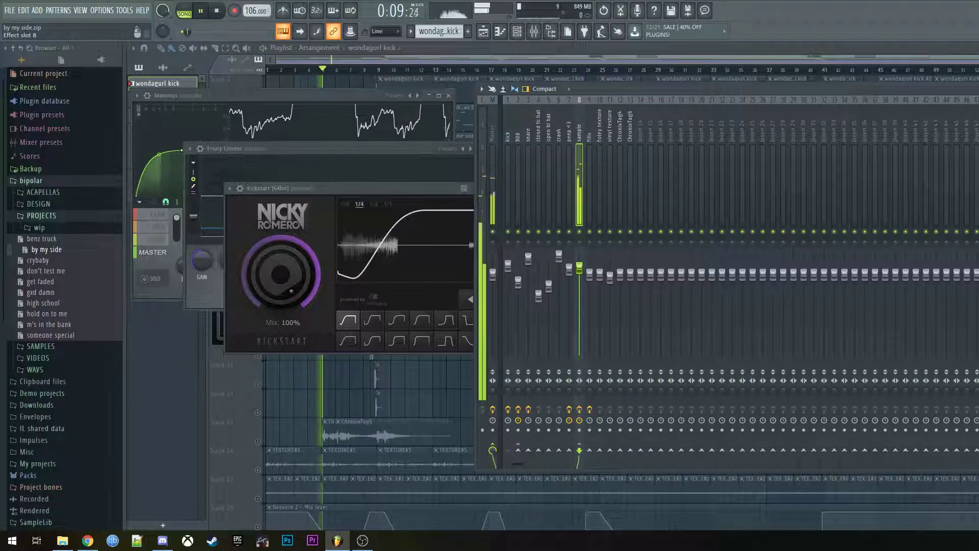
{"action": "left_click", "coordinate": [478, 54]}
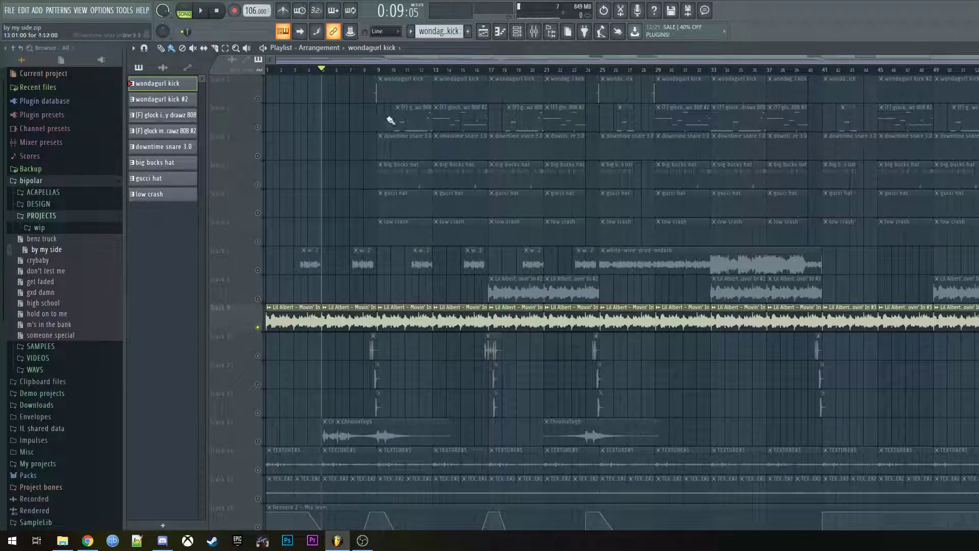
- Unmute all playlist tracks and mute the two Lil Albert sample tracks and the white-wine track
{"action": "right_click", "coordinate": [259, 98]}
{"action": "right_click", "coordinate": [259, 97]}
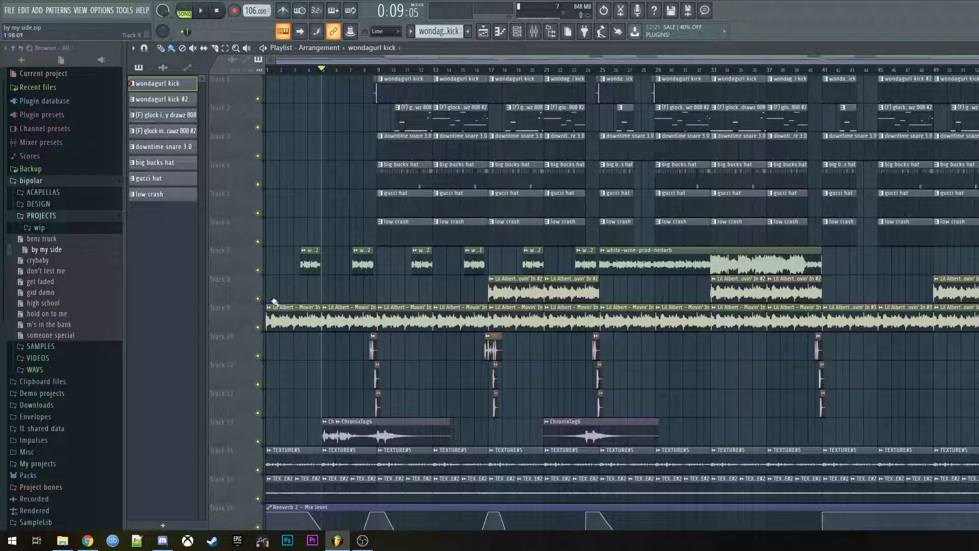
{"action": "left_click", "coordinate": [259, 327]}
{"action": "left_click", "coordinate": [258, 299]}
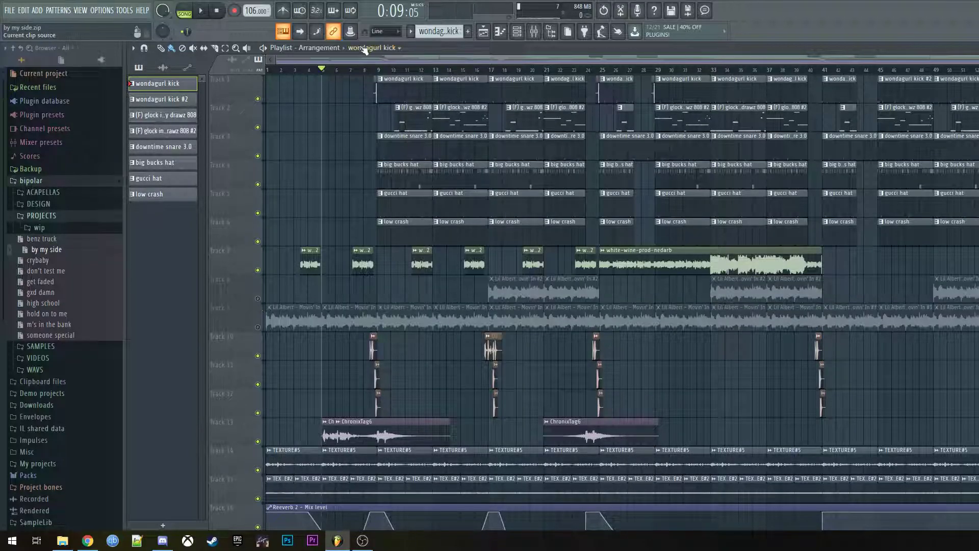
{"action": "left_click", "coordinate": [258, 270]}
- Mute the two texture tracks and the ChronixTag track in the playlist
{"action": "scroll", "coordinate": [345, 334], "scroll_direction": "down", "scroll_amount": 3}
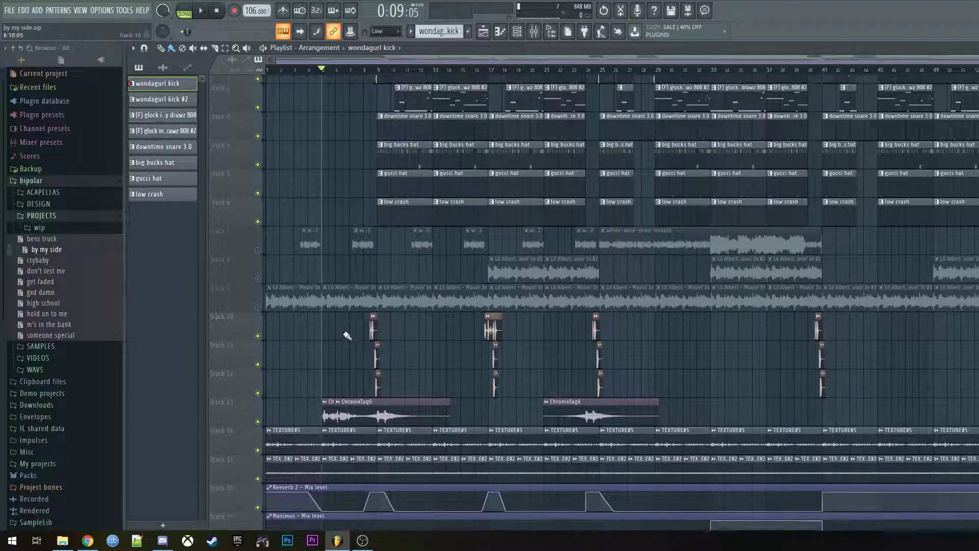
{"action": "left_click", "coordinate": [257, 384]}
{"action": "left_click", "coordinate": [258, 412]}
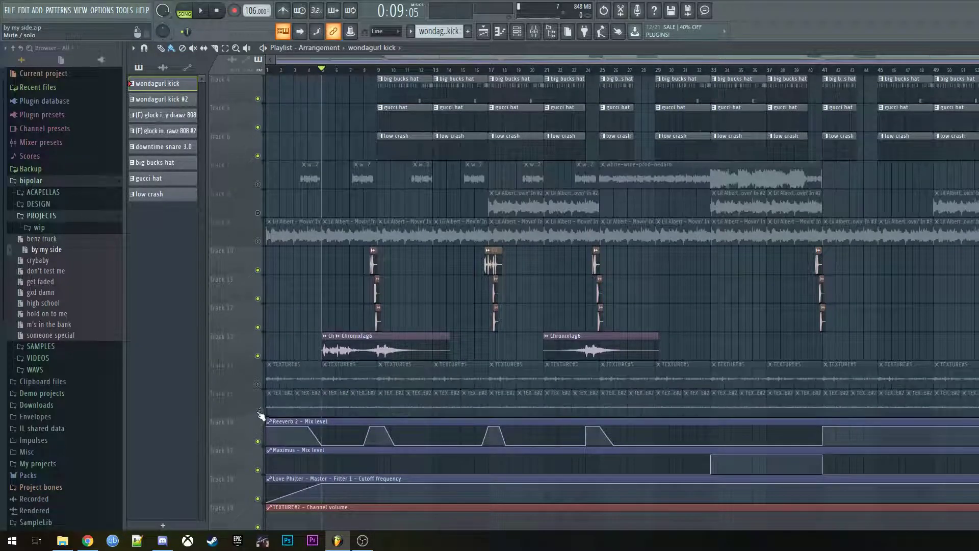
{"action": "left_click", "coordinate": [258, 355]}
- Play the drums and 808 without the sample from bar 9
{"action": "left_click", "coordinate": [378, 70]}
{"action": "key", "text": "space"}
{"action": "scroll", "coordinate": [430, 162], "scroll_direction": "up", "scroll_amount": 3}
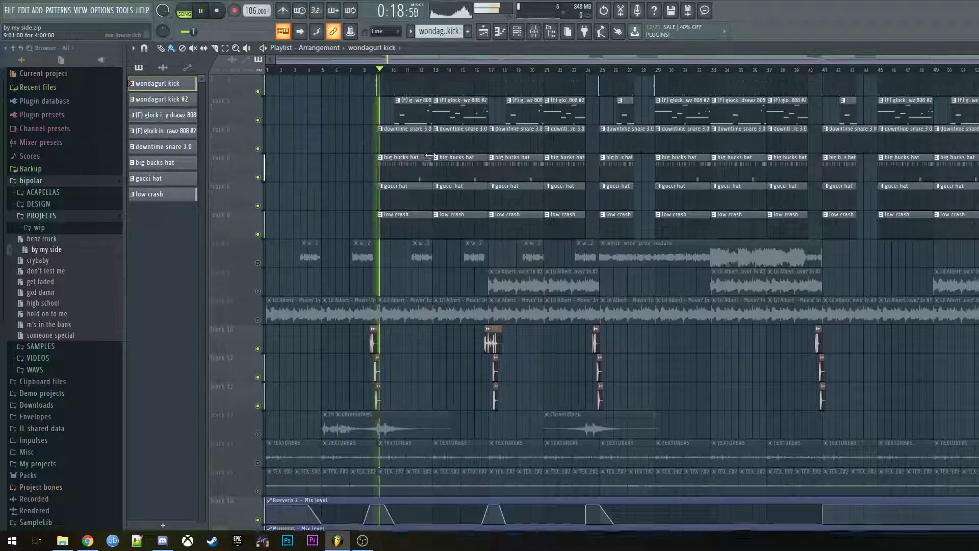
{"action": "scroll", "coordinate": [431, 162], "scroll_direction": "down", "scroll_amount": 4}
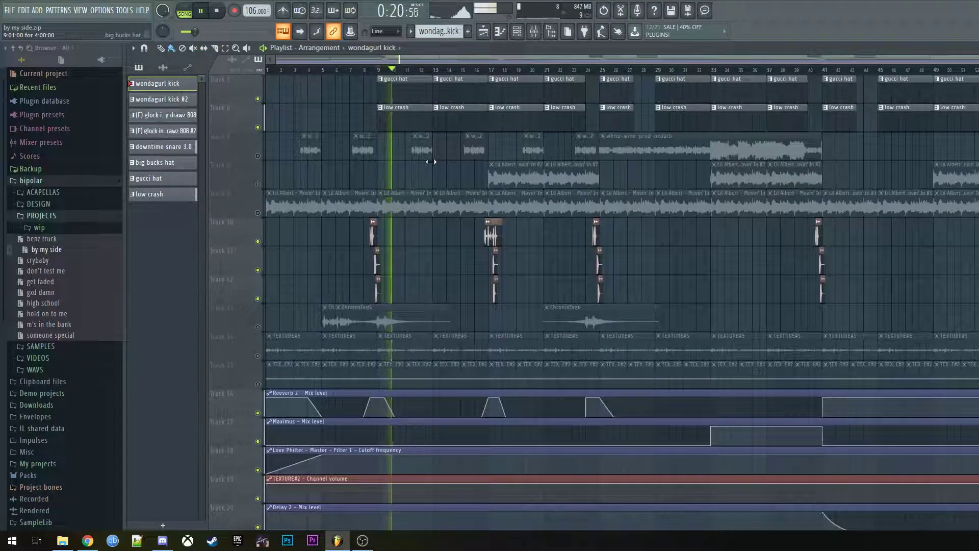
{"action": "scroll", "coordinate": [469, 182], "scroll_direction": "up", "scroll_amount": 4}
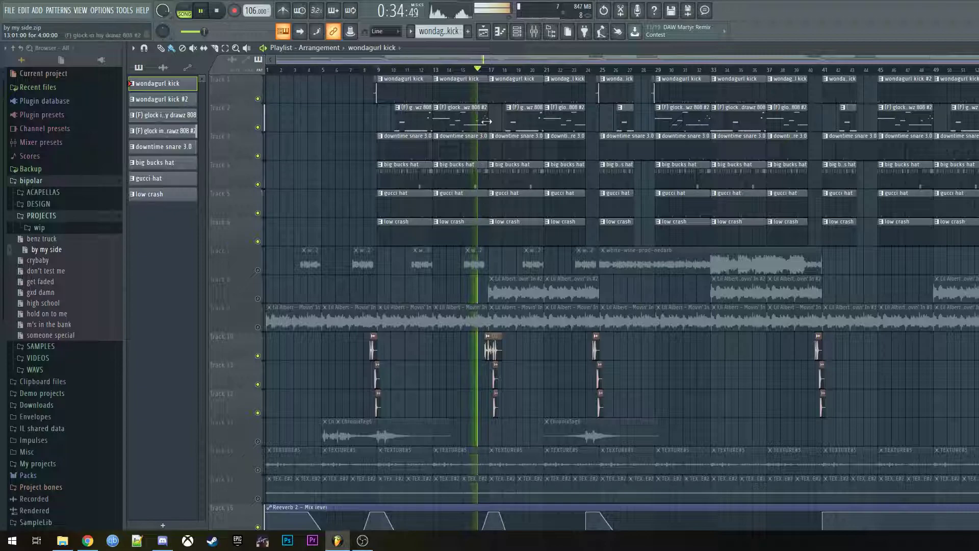
{"action": "key", "text": "space"}
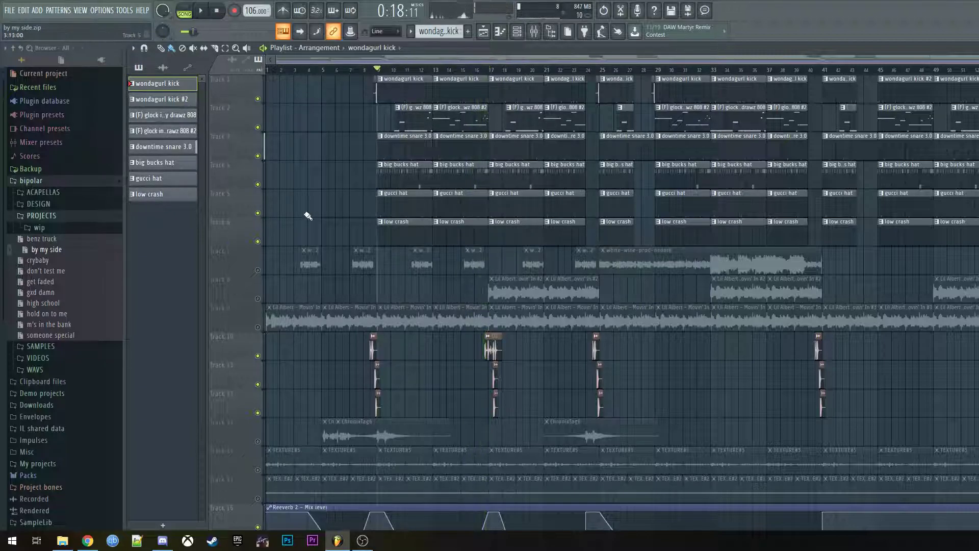
- Mute the big bucks hat, gucci hat, low crash and downtime snare tracks, leaving the kick and 808 active
{"action": "left_click", "coordinate": [258, 184]}
{"action": "left_click", "coordinate": [258, 214]}
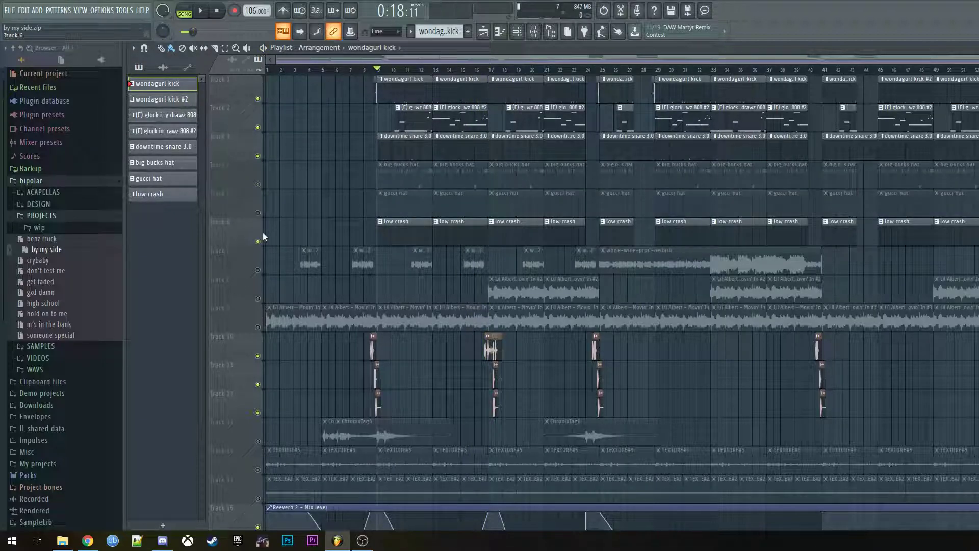
{"action": "left_click", "coordinate": [257, 241]}
{"action": "left_click", "coordinate": [413, 115]}
{"action": "left_click", "coordinate": [257, 155]}
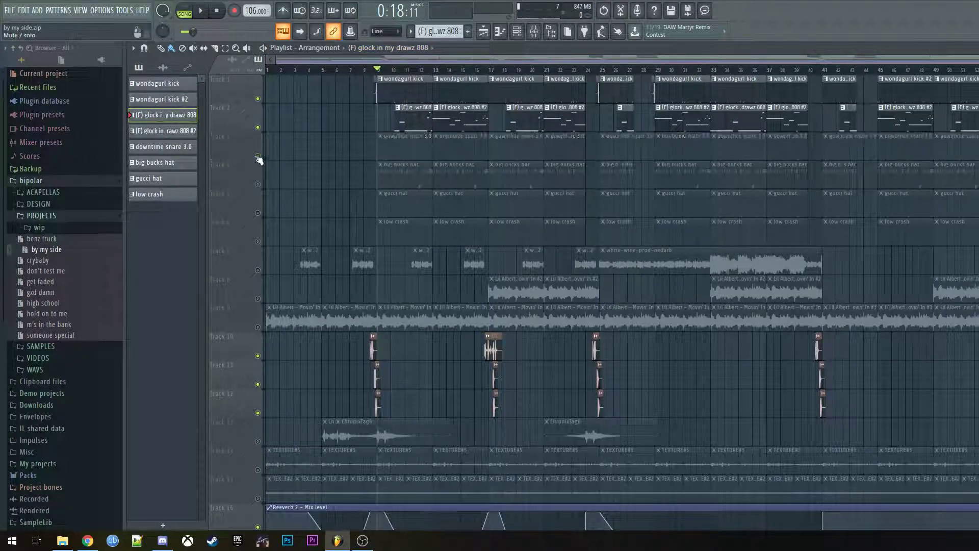
- Open the second 808 pattern in the piano roll, play it from bar 13, and return to the playlist
{"action": "left_click", "coordinate": [405, 62]}
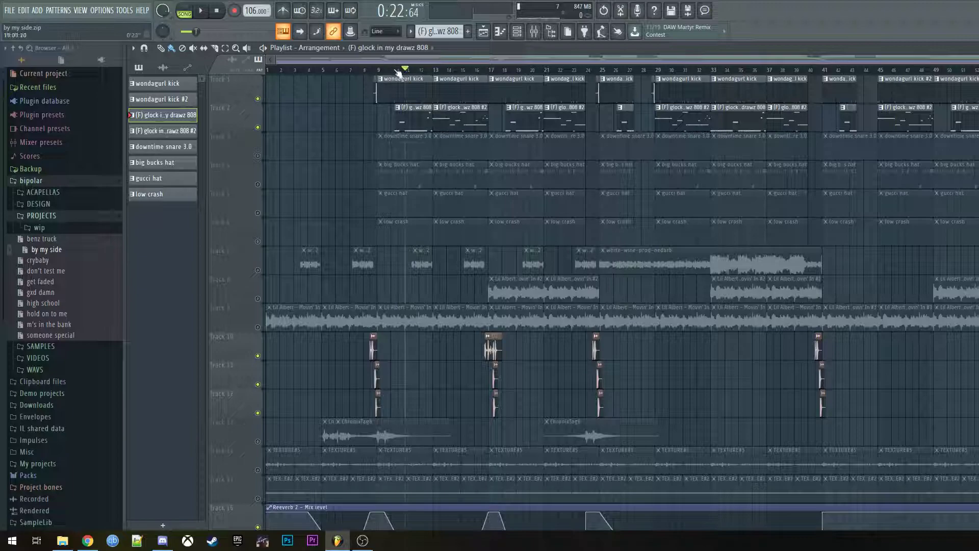
{"action": "double_click", "coordinate": [456, 116]}
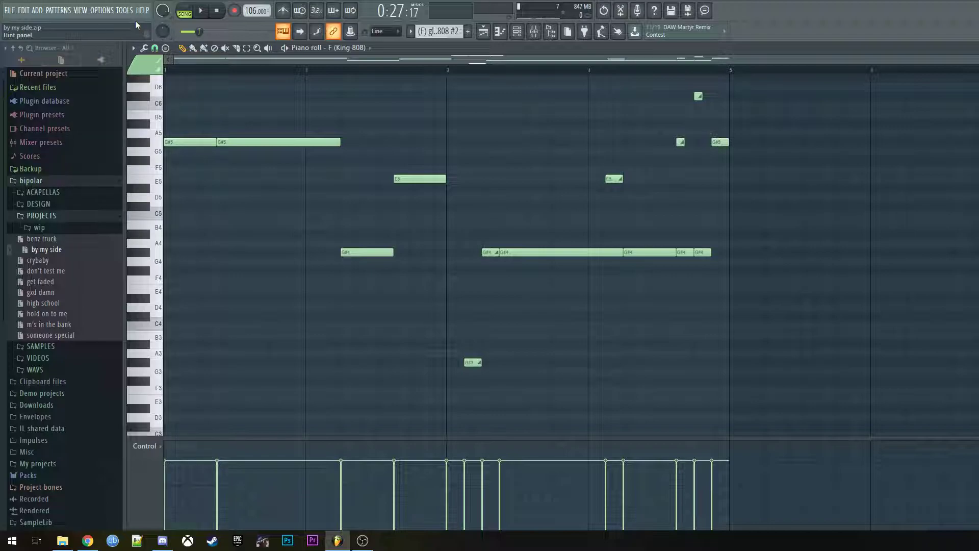
{"action": "key", "text": "h"}
{"action": "key", "text": "space"}
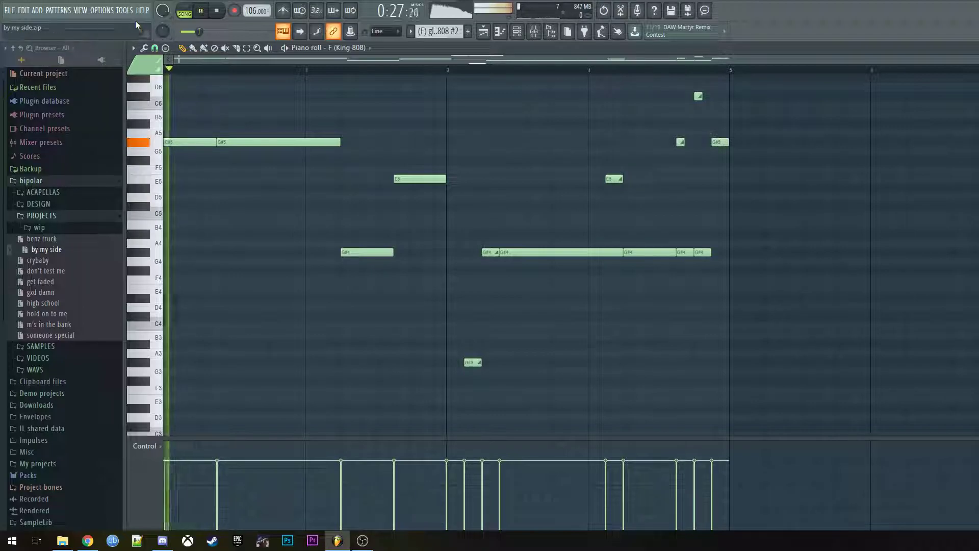
{"action": "left_click", "coordinate": [492, 32]}
{"action": "key", "text": "space"}
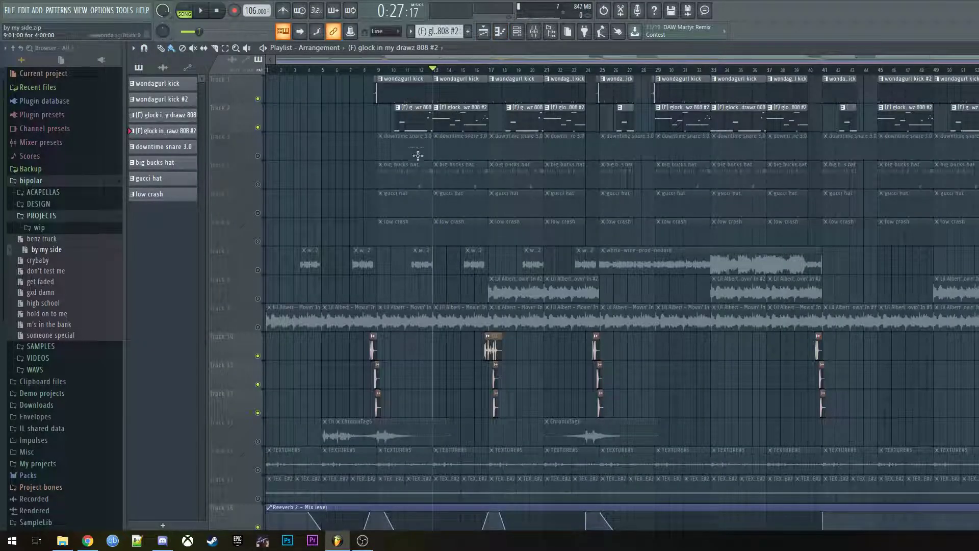
- Reopen the second 808 pattern in the piano roll, examine its notes and slides, and return to the playlist
{"action": "double_click", "coordinate": [448, 107]}
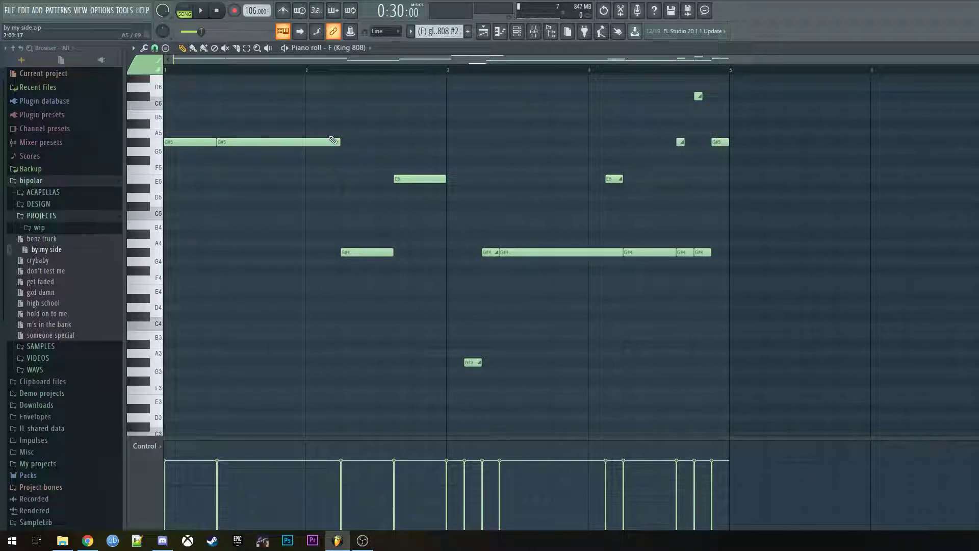
{"action": "left_click", "coordinate": [373, 252]}
{"action": "left_click", "coordinate": [405, 180]}
{"action": "left_click", "coordinate": [155, 47]}
{"action": "left_click", "coordinate": [166, 135]}
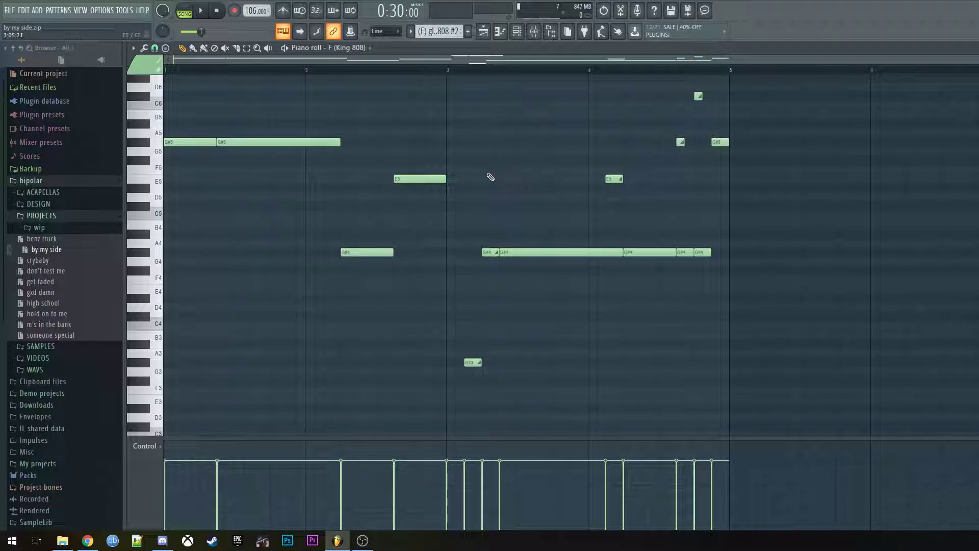
{"action": "scroll", "coordinate": [490, 174], "scroll_direction": "up", "scroll_amount": 3}
{"action": "left_click", "coordinate": [483, 31]}
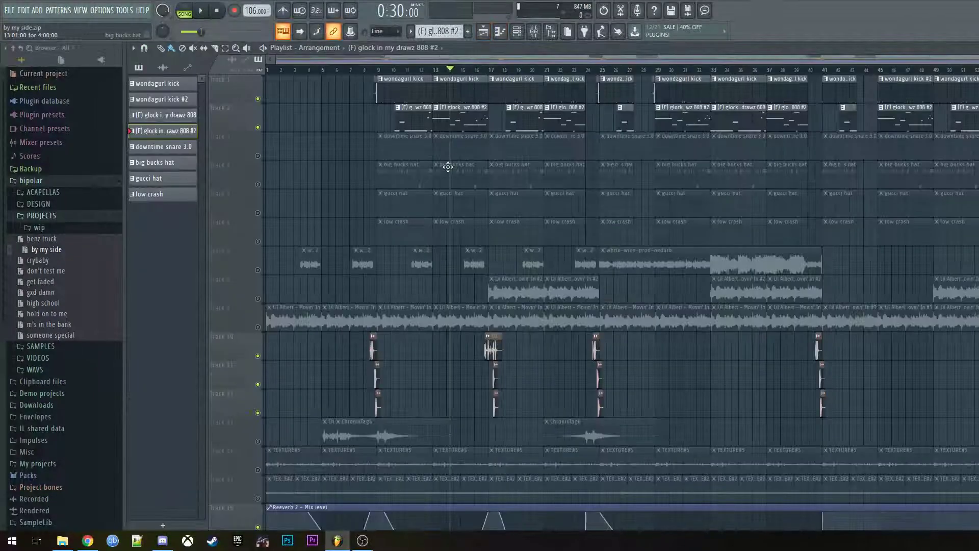
- Unmute the downtime snare, gucci hat, low crash and big bucks hat tracks
{"action": "left_click", "coordinate": [258, 156]}
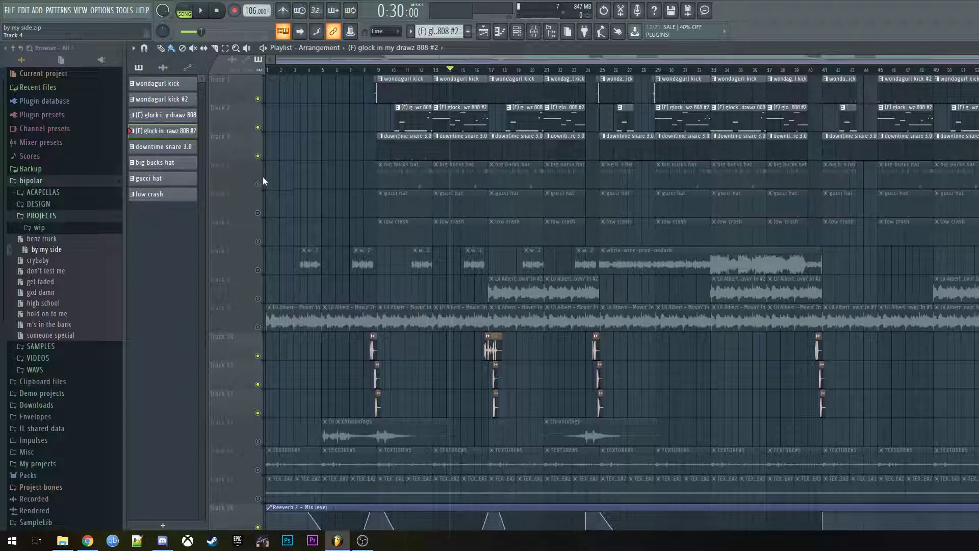
{"action": "left_click", "coordinate": [258, 212]}
{"action": "left_click", "coordinate": [257, 241]}
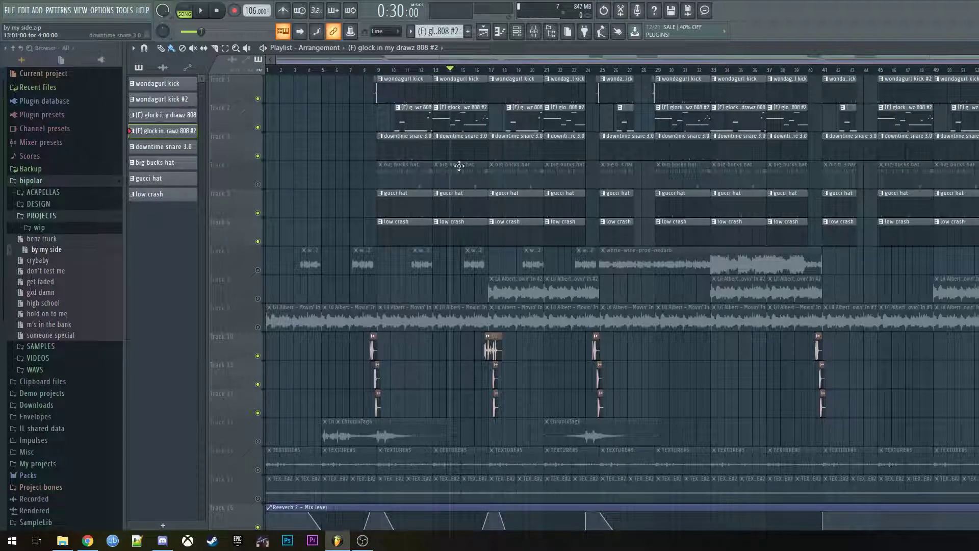
{"action": "left_click", "coordinate": [258, 184]}
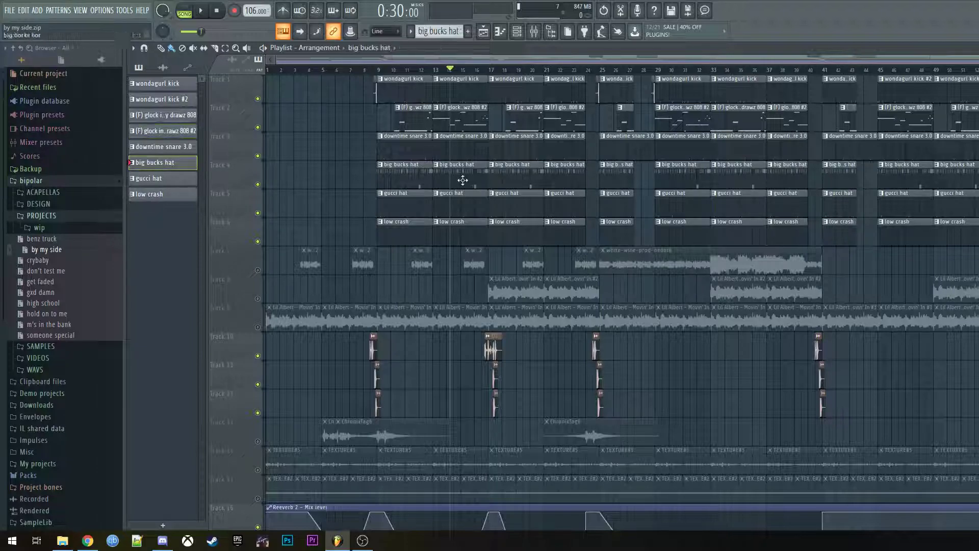
- Open the big bucks hat pattern in the piano roll and play it from the start in pattern mode
{"action": "double_click", "coordinate": [465, 182]}
{"action": "scroll", "coordinate": [457, 190], "scroll_direction": "left", "scroll_amount": 3}
{"action": "left_click_drag", "start_coordinate": [190, 69], "coordinate": [112, 67]}
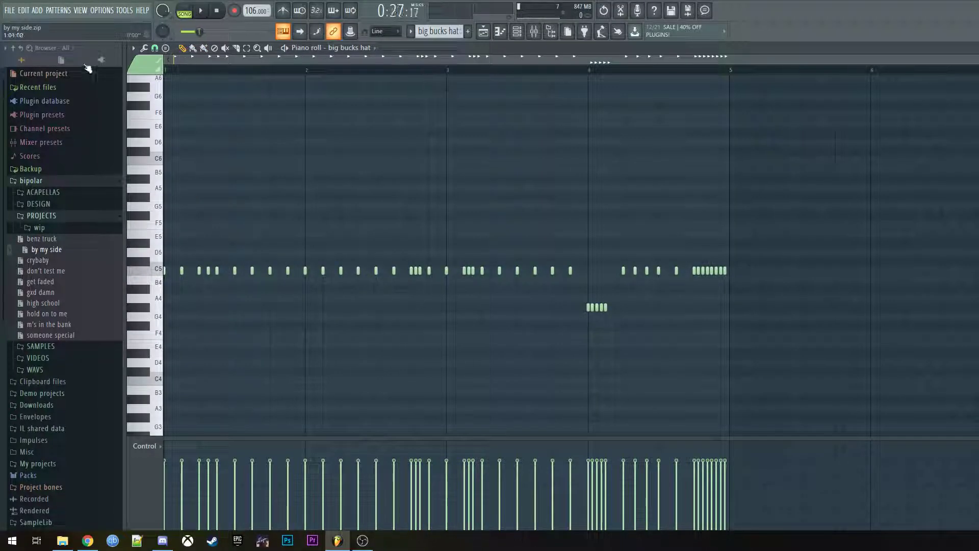
{"action": "left_click", "coordinate": [184, 9]}
{"action": "key", "text": "space"}
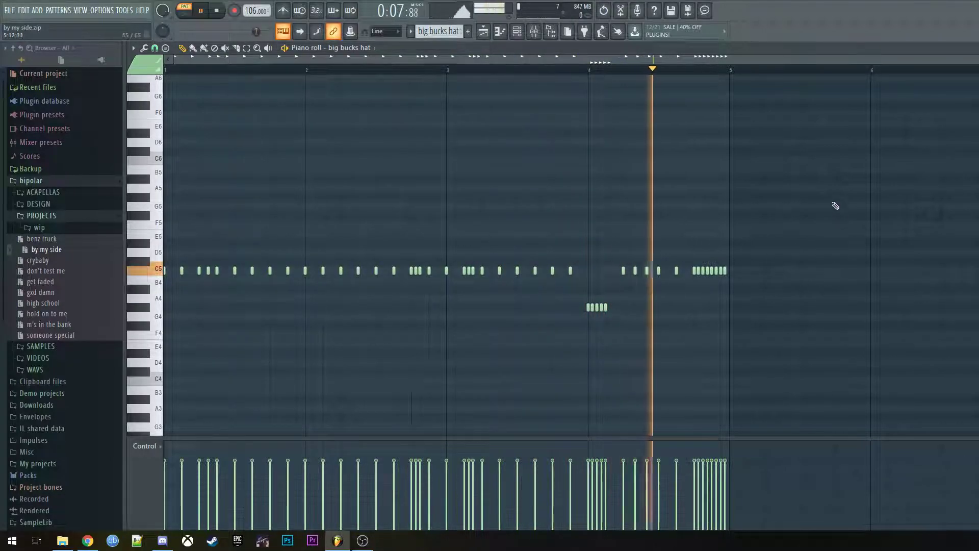
{"action": "key", "text": "space"}
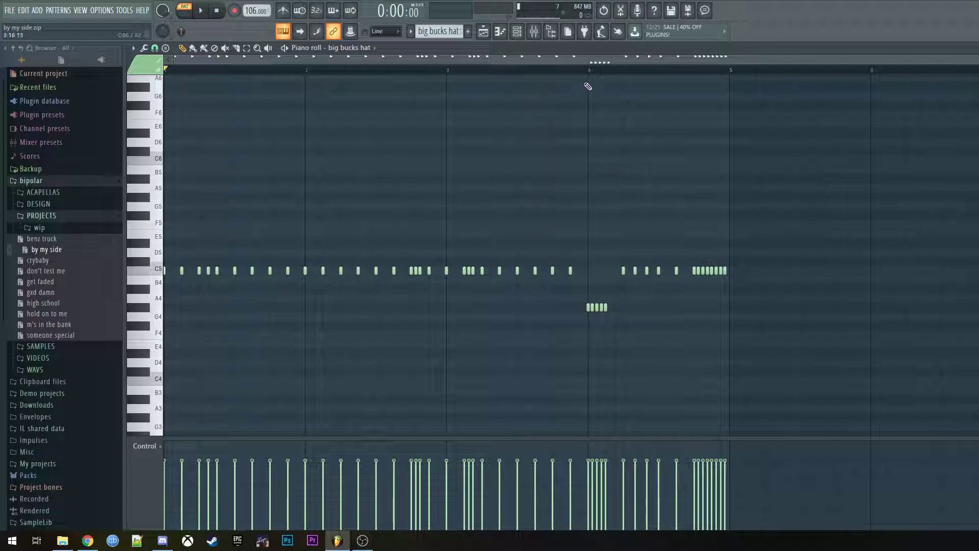
- Set a time selection over the pitched-down hat notes at the start of bar 4 and play only those
{"action": "left_click_drag", "start_coordinate": [593, 72], "coordinate": [622, 72]}
{"action": "key", "text": "space"}
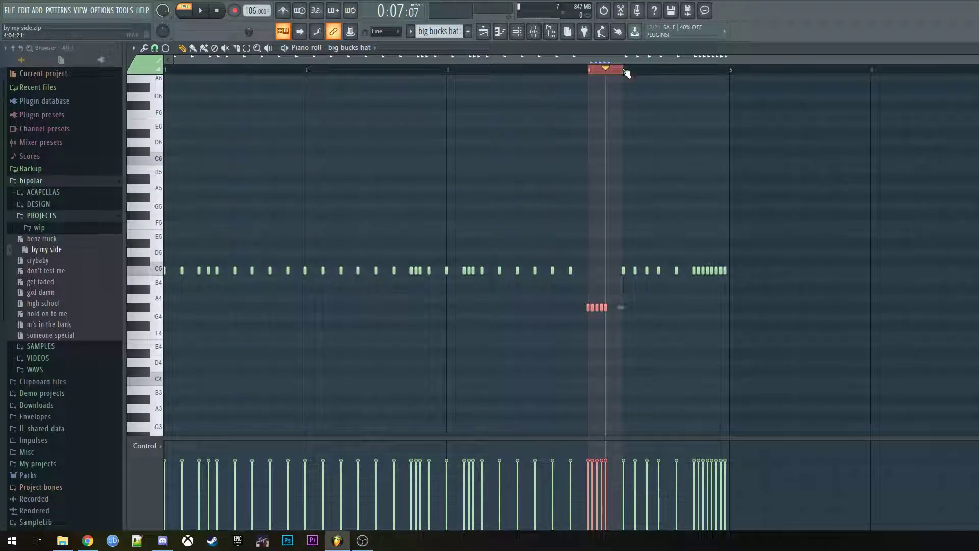
{"action": "left_click", "coordinate": [591, 71]}
{"action": "key", "text": "space"}
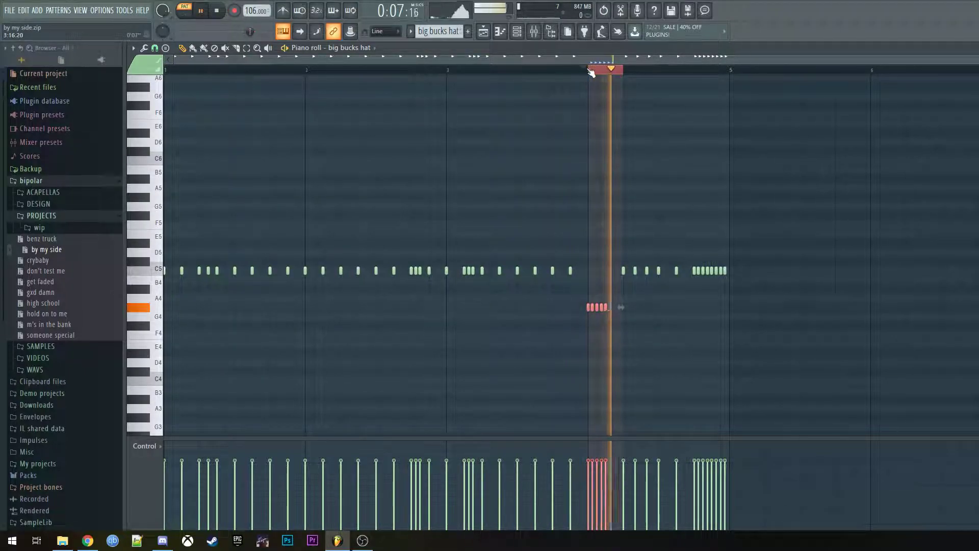
{"action": "key", "text": "space"}
- Clear the time selection, examine all of the pattern's hat notes, and return to the playlist
{"action": "right_click", "coordinate": [604, 72]}
{"action": "left_click_drag", "start_coordinate": [636, 316], "coordinate": [567, 303]}
{"action": "left_click_drag", "start_coordinate": [717, 321], "coordinate": [483, 286]}
{"action": "left_click_drag", "start_coordinate": [851, 338], "coordinate": [165, 154]}
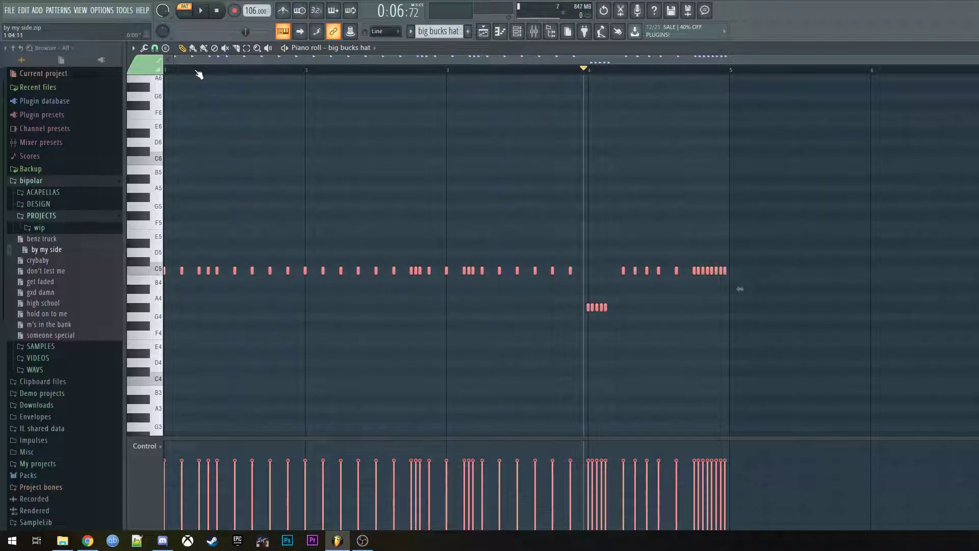
{"action": "left_click", "coordinate": [483, 31]}
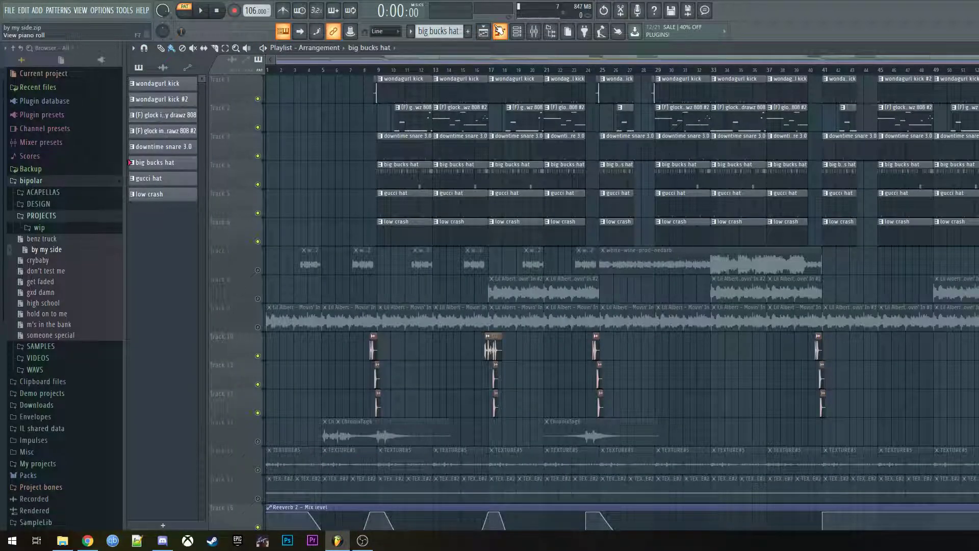
- Solo the white-wine-prod-nedarb track and cue playback near bar 25
{"action": "left_click", "coordinate": [257, 270]}
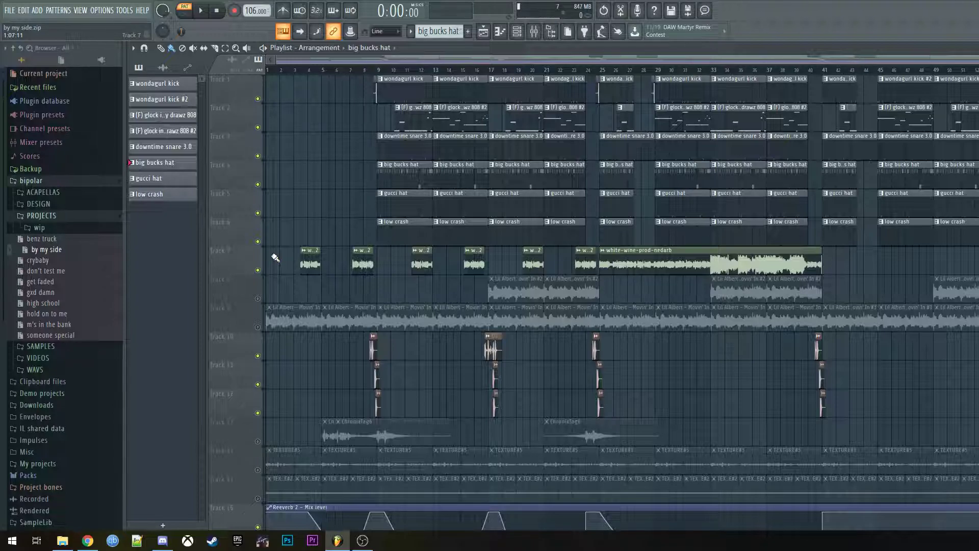
{"action": "left_click", "coordinate": [607, 68]}
{"action": "scroll", "coordinate": [265, 275], "scroll_direction": "down", "scroll_amount": 5}
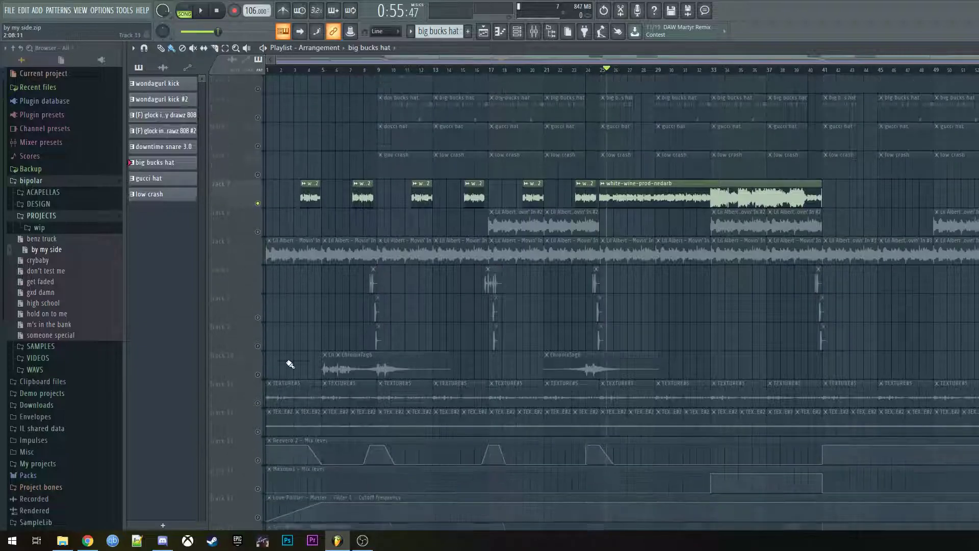
- Unmute the Reeverb 2, Maximus, Love Philter cutoff, TEXTURE#2 volume, Delay 2 and Tempo automation tracks
{"action": "left_click", "coordinate": [261, 384]}
{"action": "left_click", "coordinate": [261, 413]}
{"action": "scroll", "coordinate": [262, 378], "scroll_direction": "down", "scroll_amount": 3}
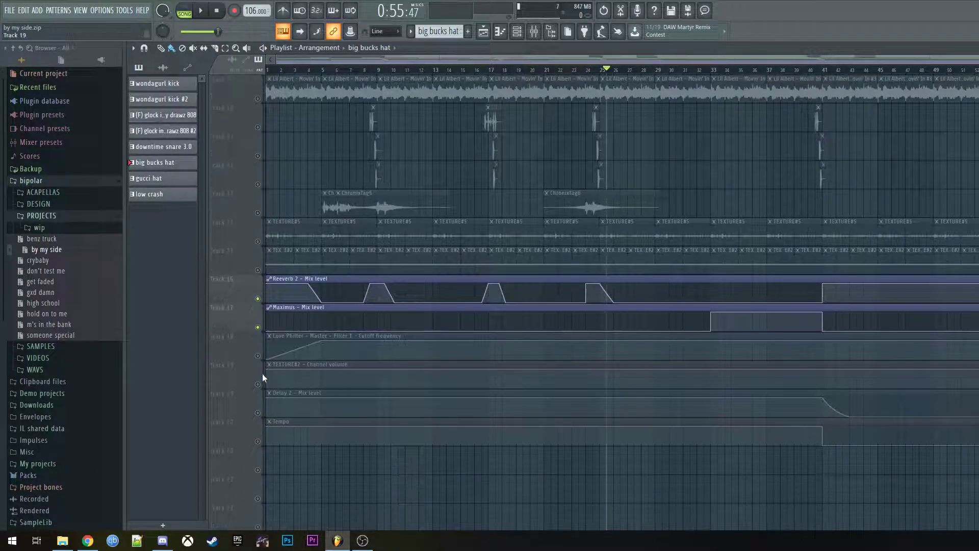
{"action": "left_click", "coordinate": [262, 382]}
{"action": "left_click", "coordinate": [257, 355]}
{"action": "left_click", "coordinate": [258, 441]}
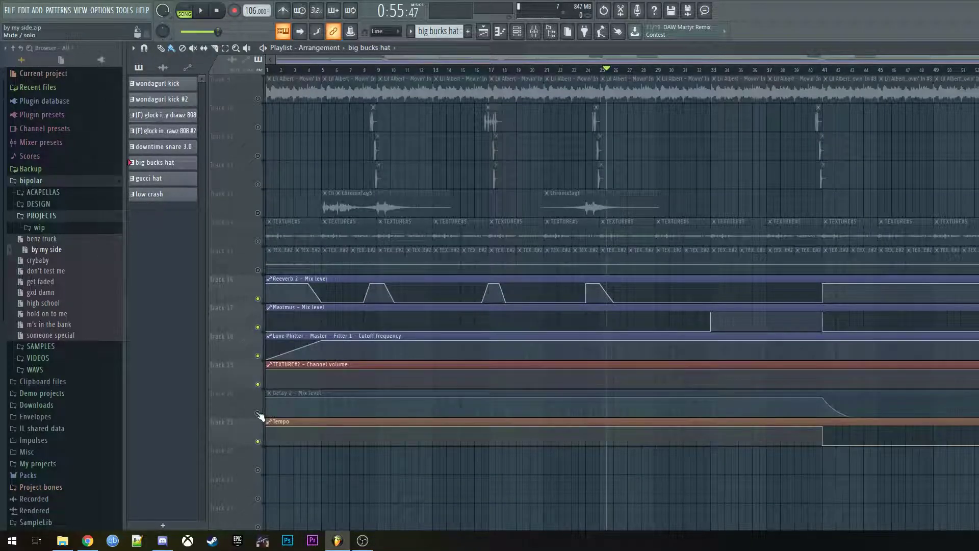
{"action": "left_click", "coordinate": [258, 412]}
{"action": "scroll", "coordinate": [627, 265], "scroll_direction": "up", "scroll_amount": 5}
{"action": "scroll", "coordinate": [625, 229], "scroll_direction": "up", "scroll_amount": 3}
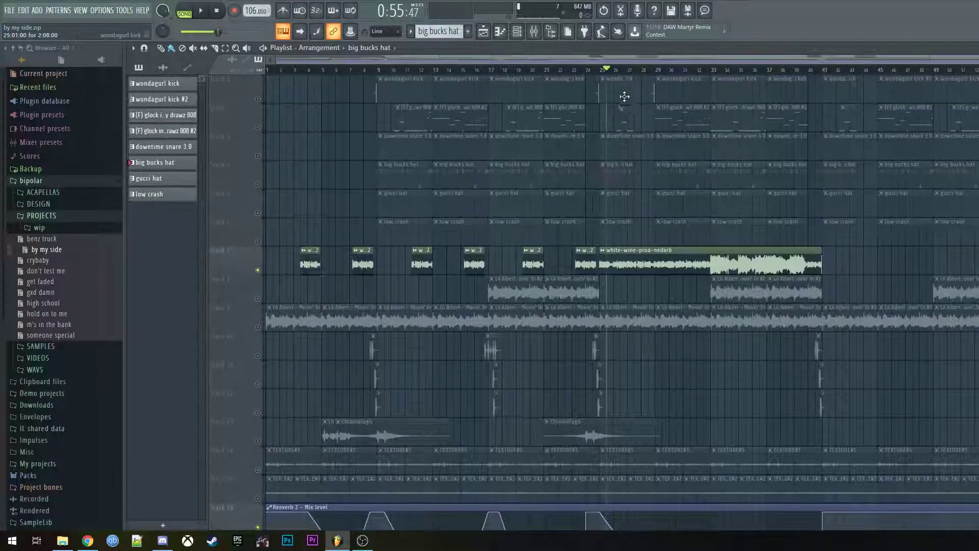
- Play the white-wine-prod-nedarb clip from bar 25 at its original 0 cent pitch, and raise the pitch again
{"action": "left_click", "coordinate": [603, 72]}
{"action": "scroll", "coordinate": [677, 166], "scroll_direction": "down", "scroll_amount": 2}
{"action": "double_click", "coordinate": [702, 197]}
{"action": "left_click_drag", "start_coordinate": [373, 229], "coordinate": [378, 228]}
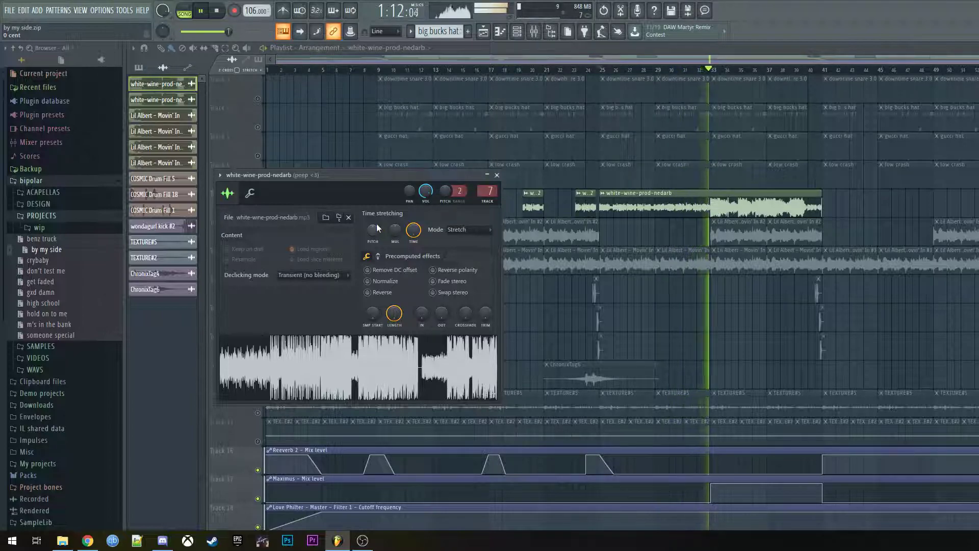
{"action": "key", "text": "space"}
{"action": "left_click_drag", "start_coordinate": [377, 224], "coordinate": [377, 215]}
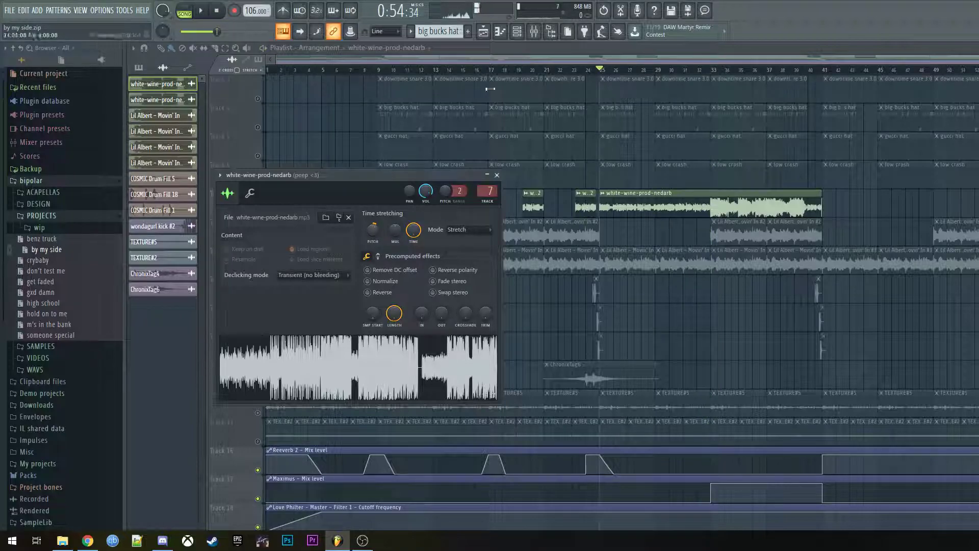
- Play the pitched-up white-wine-prod-nedarb clip briefly from bar 25 of the playlist
{"action": "left_click", "coordinate": [217, 10]}
{"action": "left_click", "coordinate": [533, 34]}
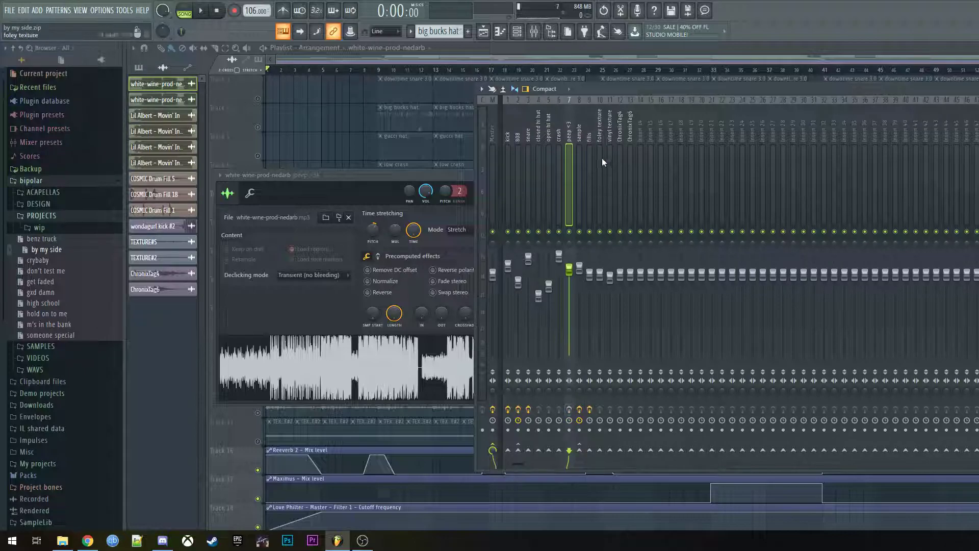
{"action": "left_click", "coordinate": [602, 72]}
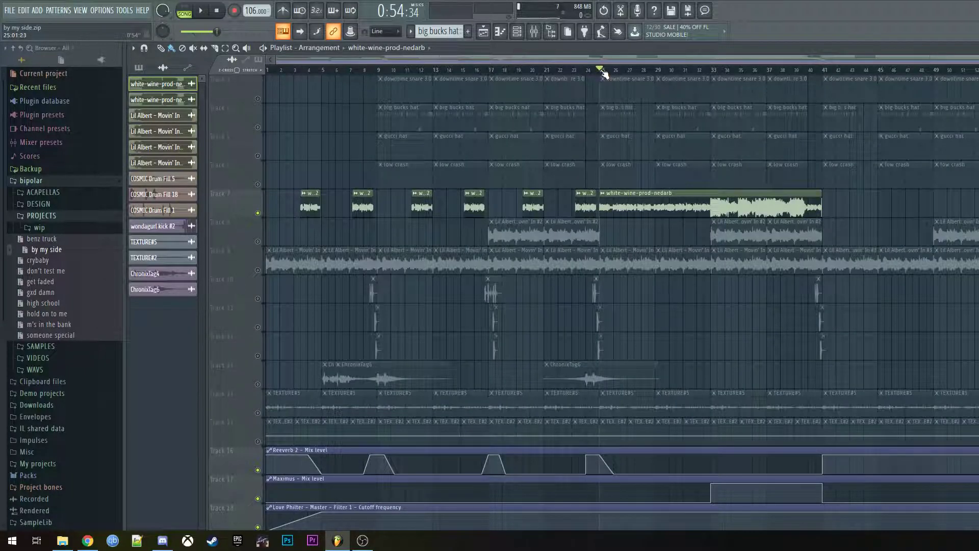
{"action": "key", "text": "space"}
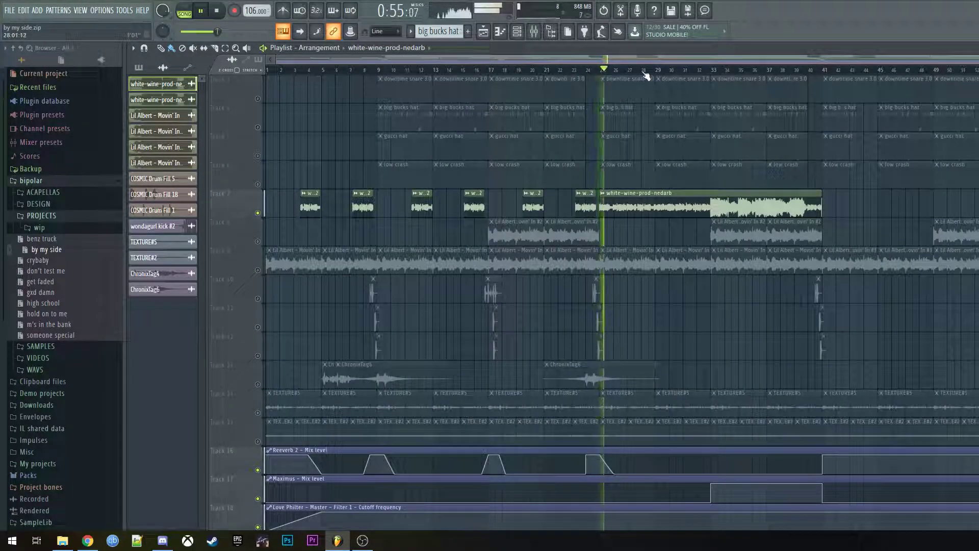
{"action": "key", "text": "space"}
- Reset the white-wine-prod-nedarb clip's pitch to 0 cent for a comparison playback, and restore the raised pitch
{"action": "double_click", "coordinate": [633, 196]}
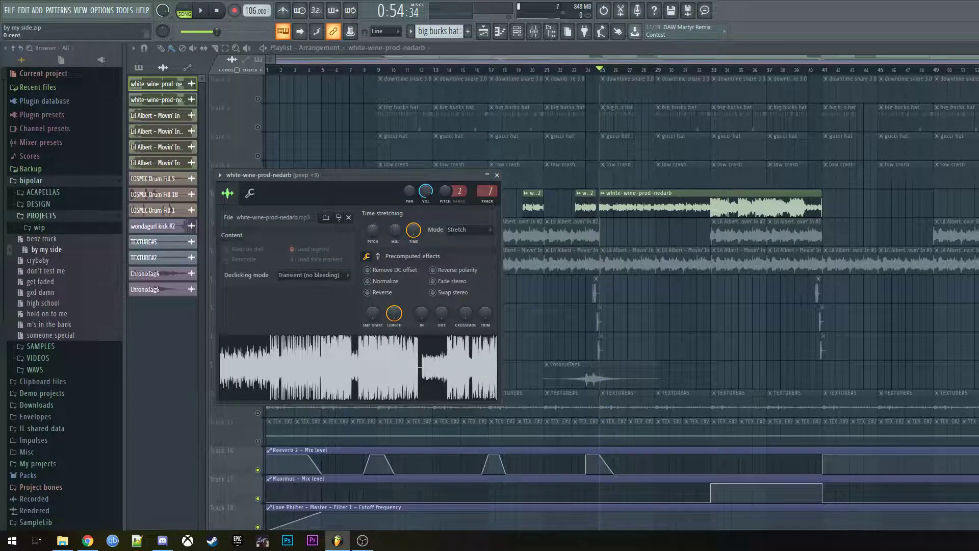
{"action": "key", "text": "space"}
{"action": "left_click", "coordinate": [496, 175]}
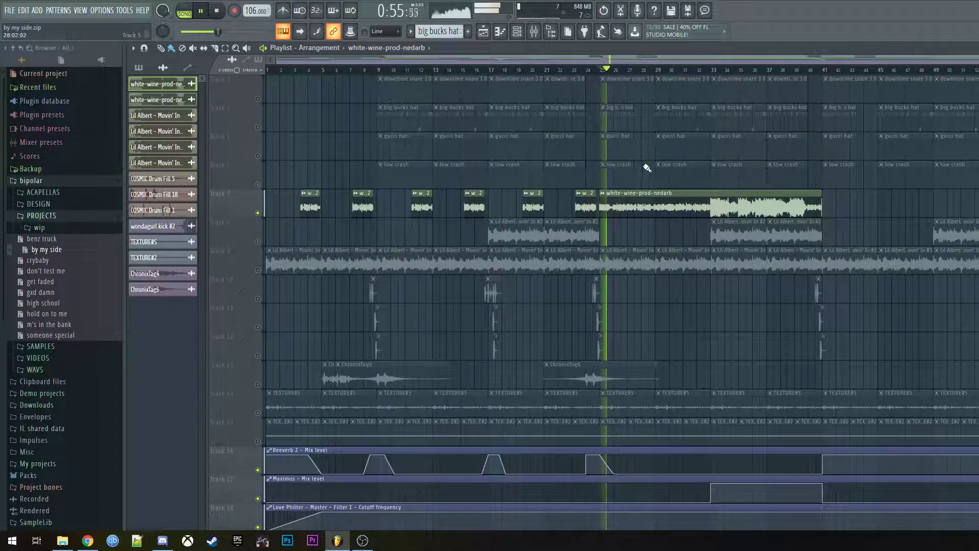
{"action": "double_click", "coordinate": [641, 208]}
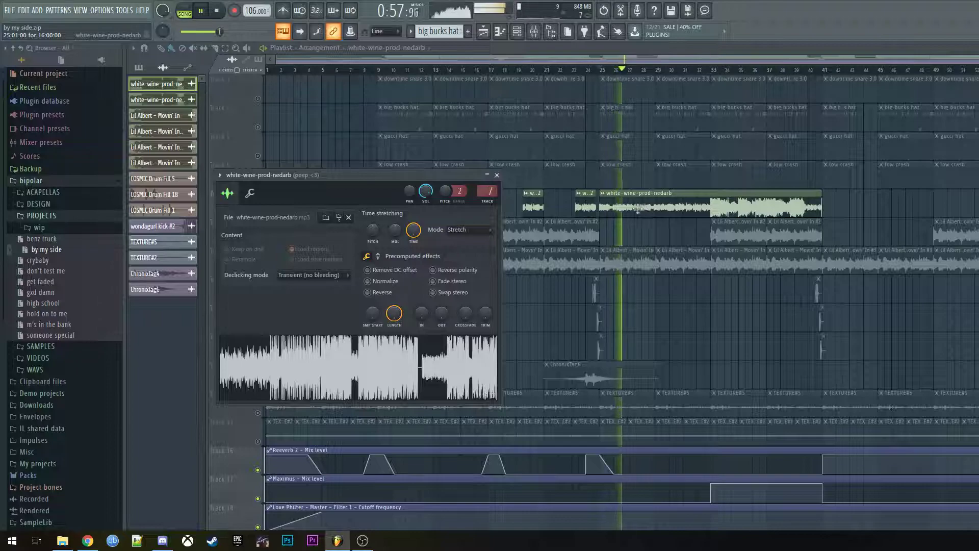
{"action": "key", "text": "space"}
{"action": "left_click_drag", "start_coordinate": [373, 231], "coordinate": [373, 221]}
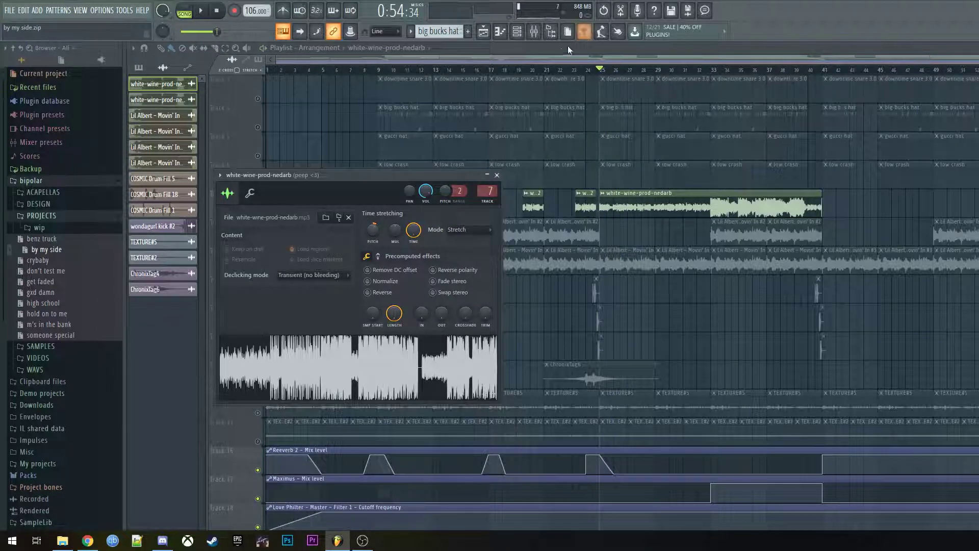
- Open the effects on the peep <3 mixer track and examine its Fruity parametric EQ 2 curve
{"action": "left_click", "coordinate": [534, 31]}
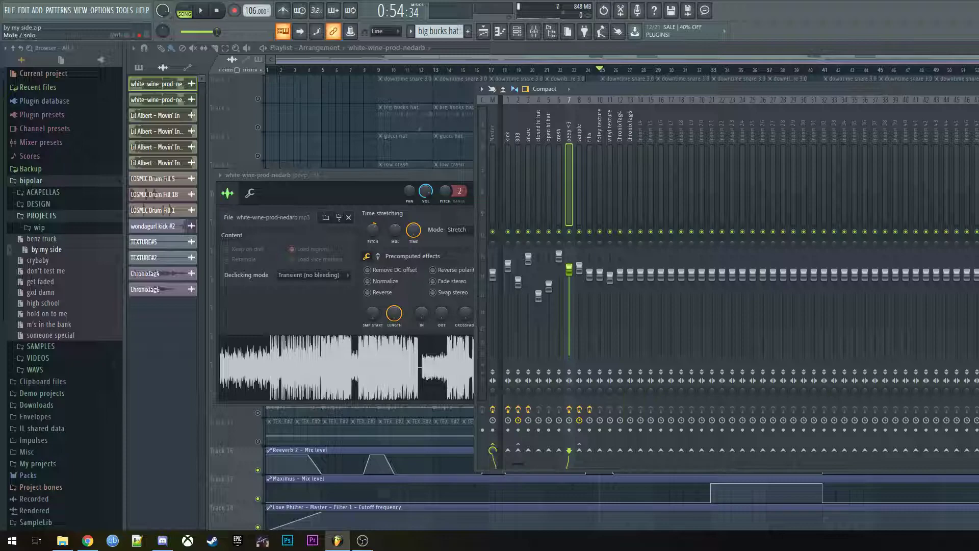
{"action": "left_click", "coordinate": [978, 122]}
{"action": "left_click", "coordinate": [862, 227]}
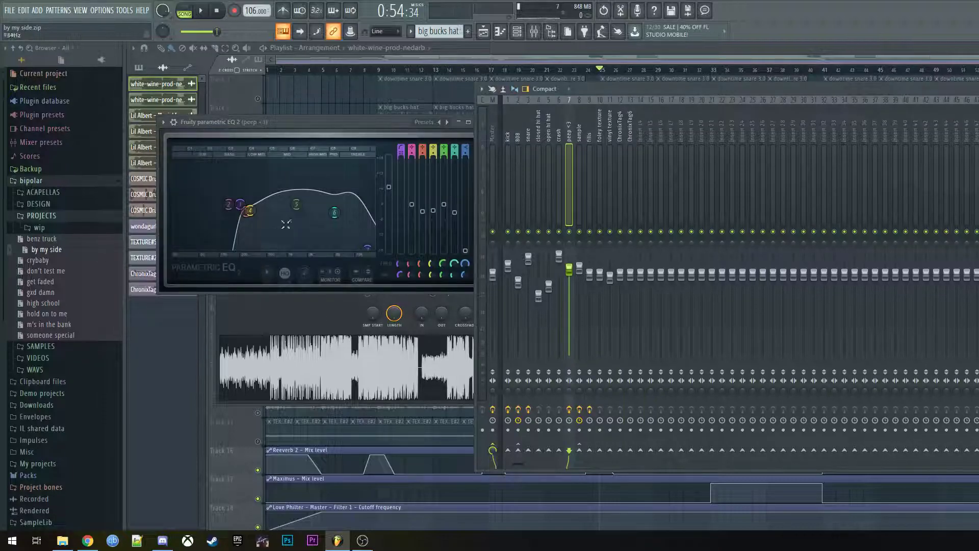
{"action": "left_click_drag", "start_coordinate": [256, 124], "coordinate": [294, 107]}
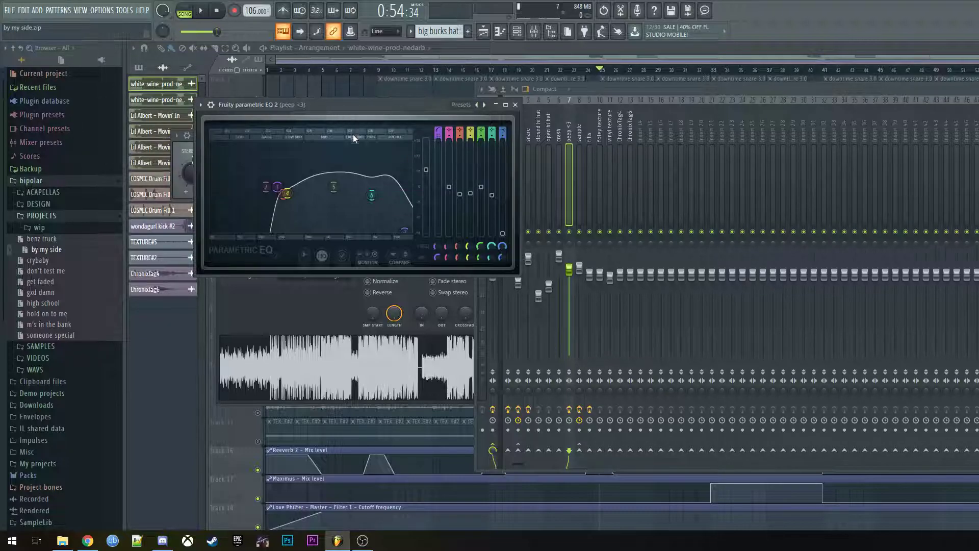
{"action": "left_click_drag", "start_coordinate": [406, 230], "coordinate": [408, 237]}
- Open the Kickstart and Maximus effects on the peep <3 mixer track to examine their settings
{"action": "key", "text": "F9"}
{"action": "left_click", "coordinate": [978, 138]}
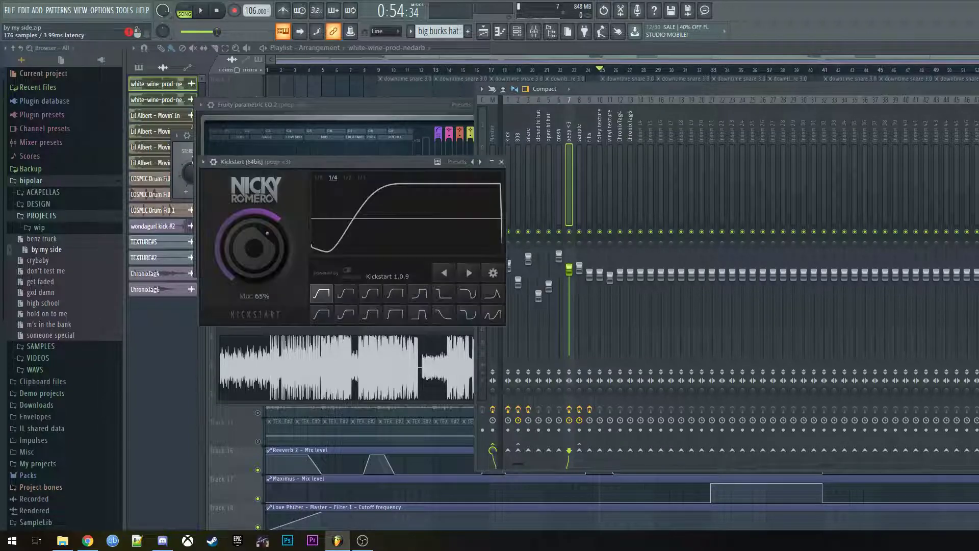
{"action": "left_click", "coordinate": [978, 151]}
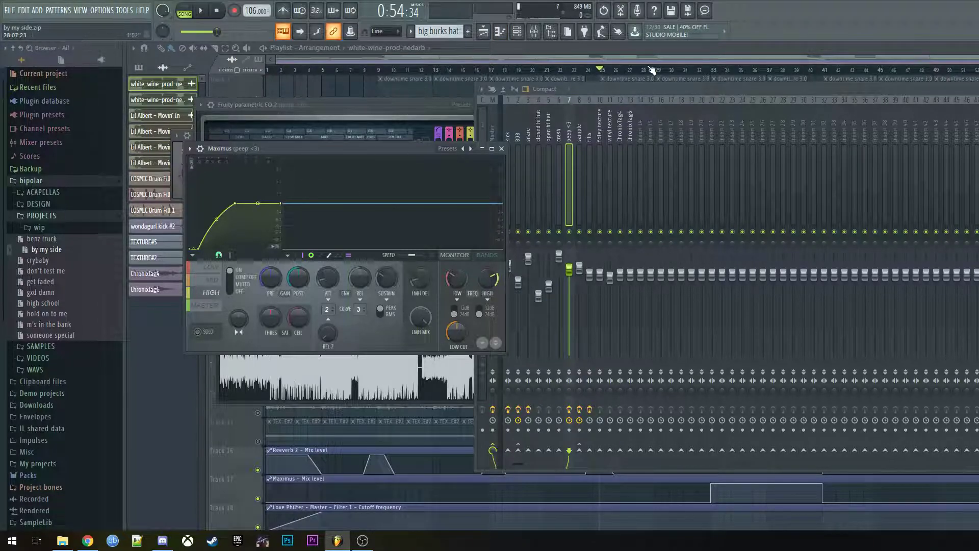
- Cue the playlist at bar 33 and open the peep <3 track's Fruity Reeverb 2 and Maximus effects
{"action": "left_click", "coordinate": [696, 51]}
{"action": "left_click_drag", "start_coordinate": [711, 70], "coordinate": [713, 73]}
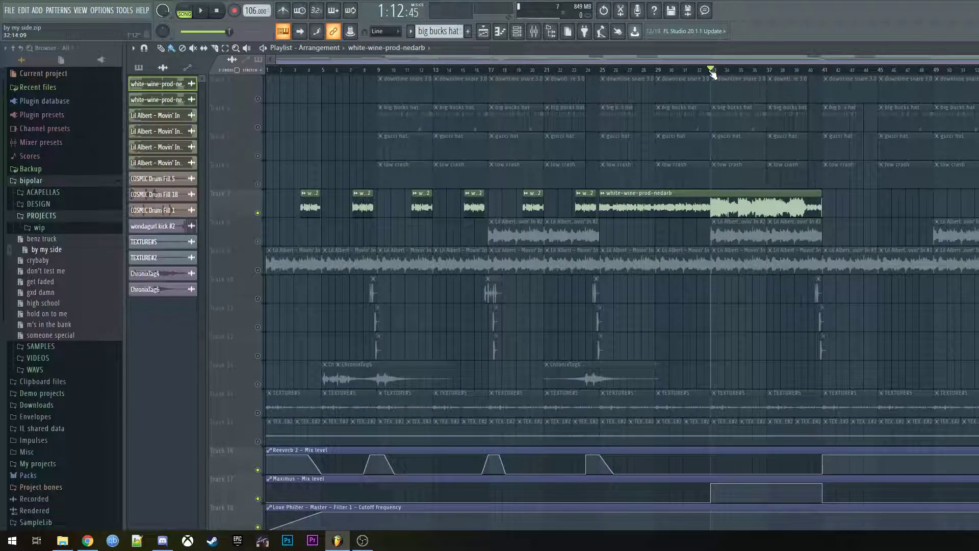
{"action": "left_click", "coordinate": [534, 31]}
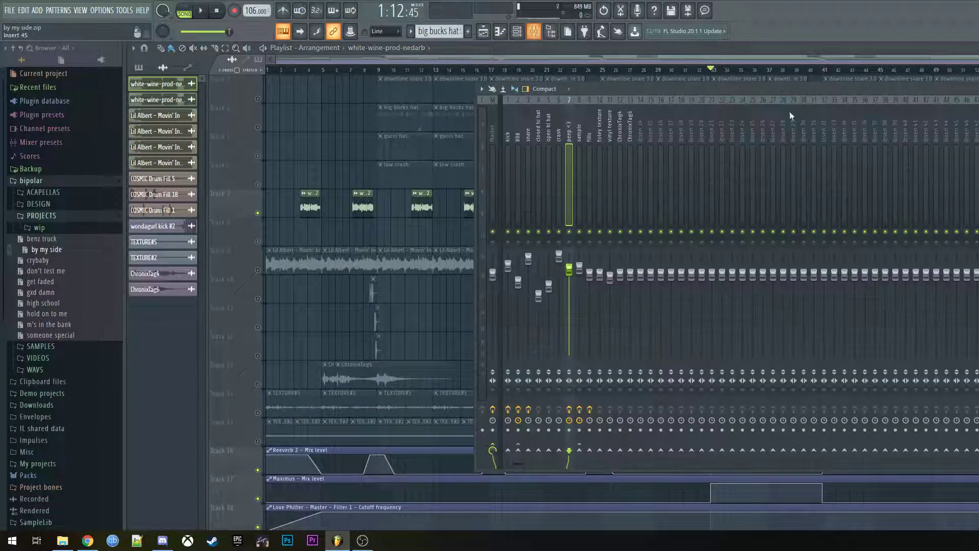
{"action": "left_click", "coordinate": [978, 147]}
{"action": "left_click", "coordinate": [978, 163]}
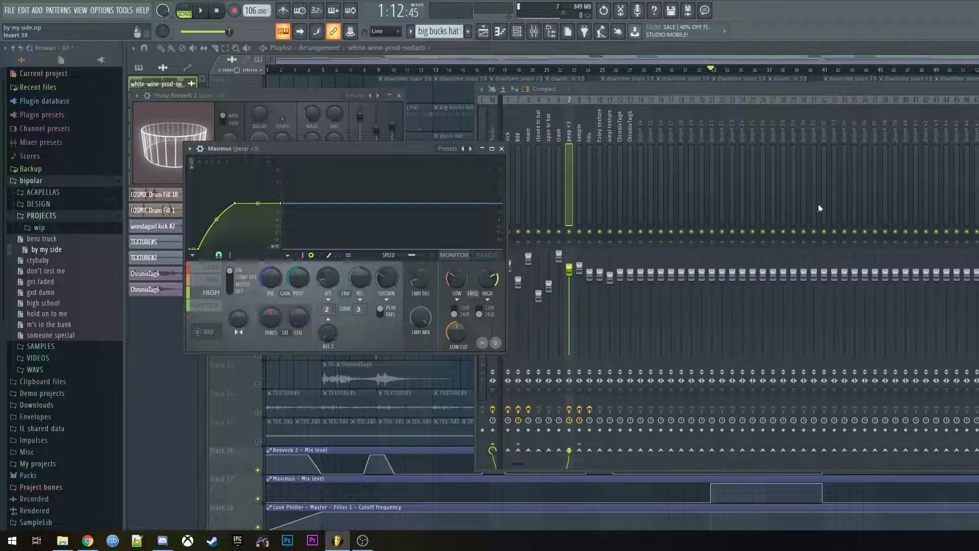
- Examine the mid, high and master band curves in the peep <3 track's Maximus
{"action": "left_click", "coordinate": [213, 279]}
{"action": "left_click", "coordinate": [212, 293]}
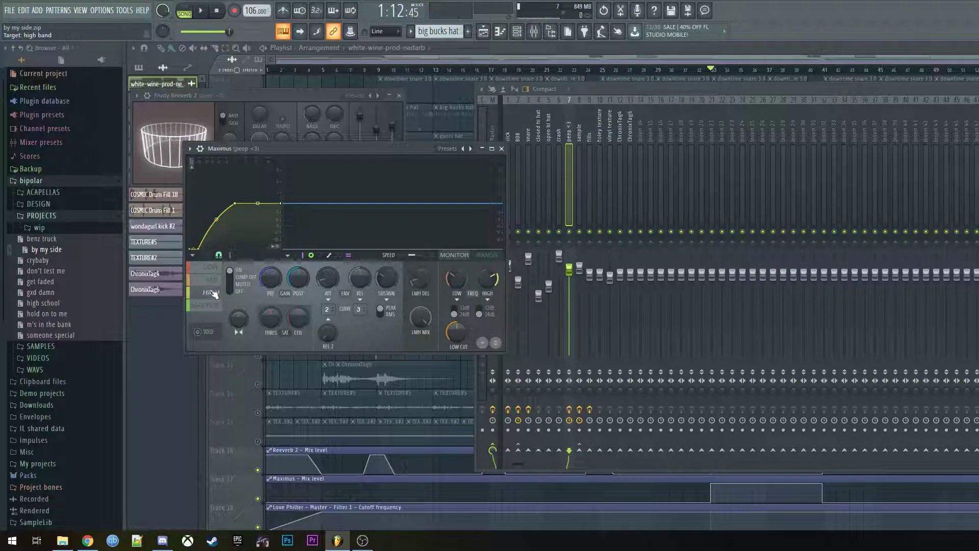
{"action": "left_click", "coordinate": [215, 304]}
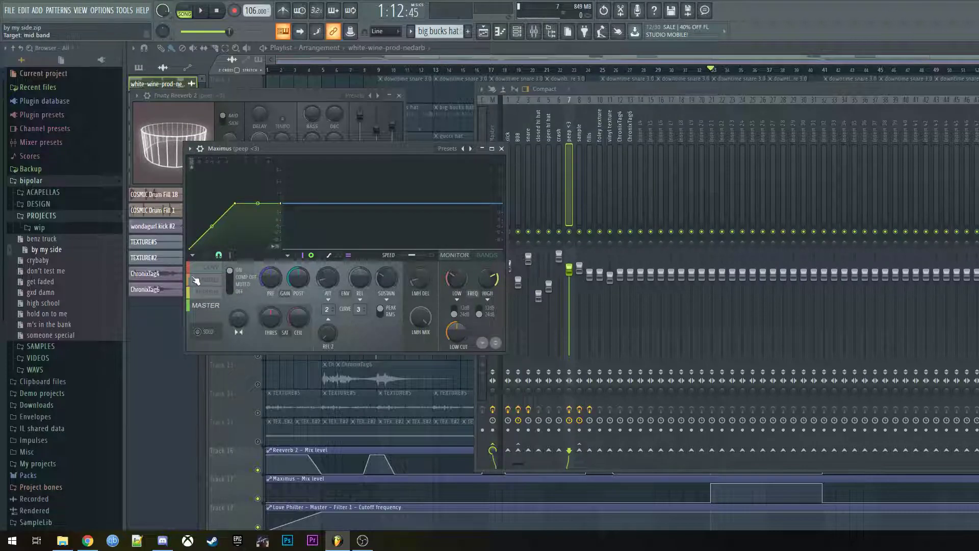
{"action": "left_click", "coordinate": [200, 293]}
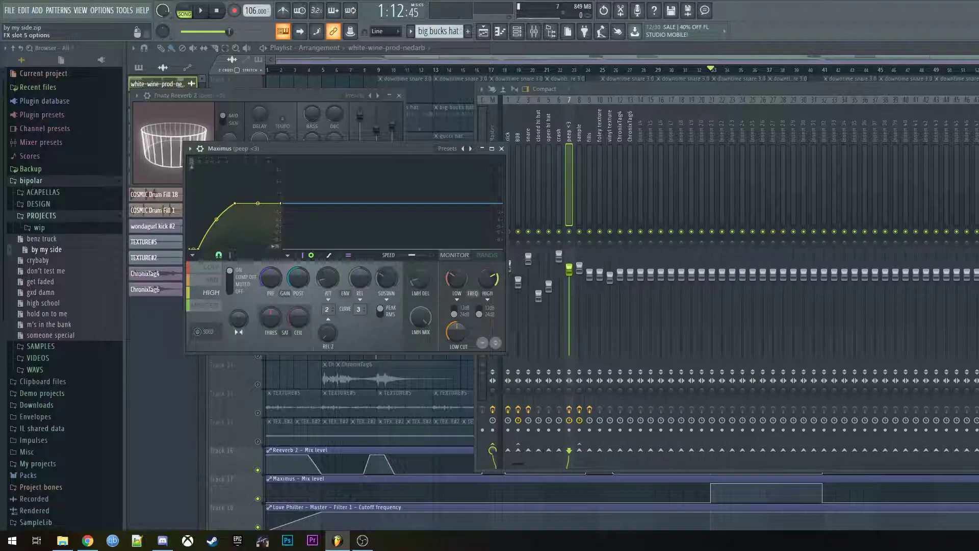
- Bring up the peep <3 track's Kickstart window again and return to its Maximus window
{"action": "left_click", "coordinate": [569, 193]}
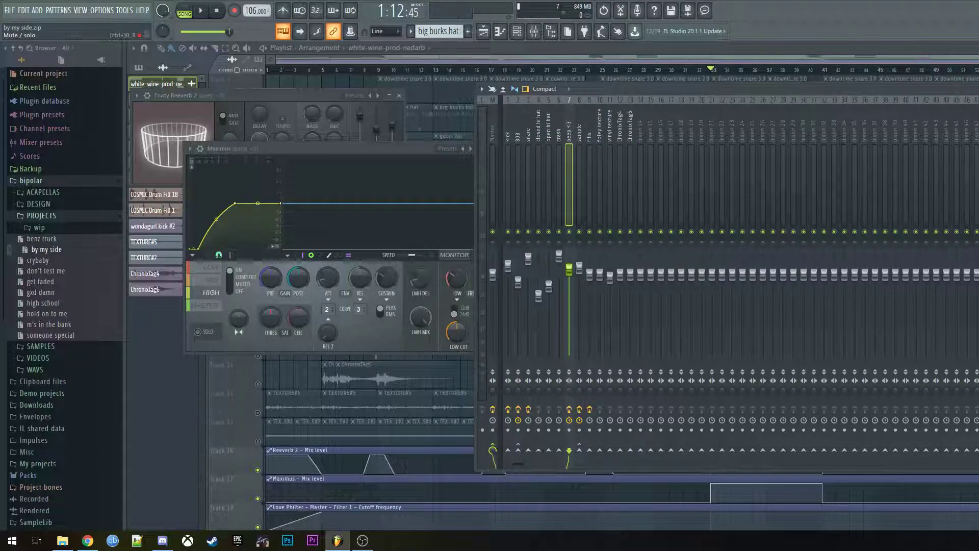
{"action": "left_click", "coordinate": [978, 174]}
{"action": "left_click", "coordinate": [978, 173]}
{"action": "left_click", "coordinate": [978, 174]}
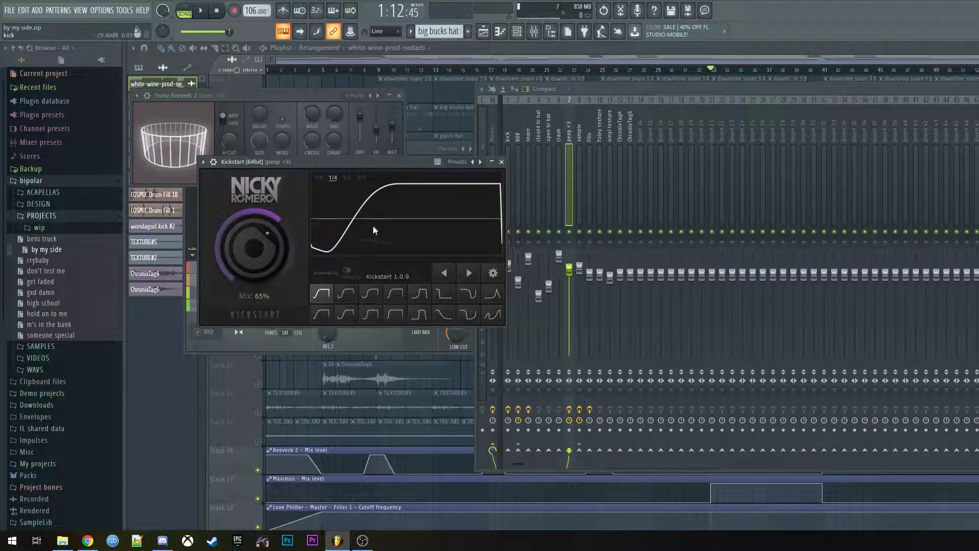
{"action": "left_click", "coordinate": [978, 225]}
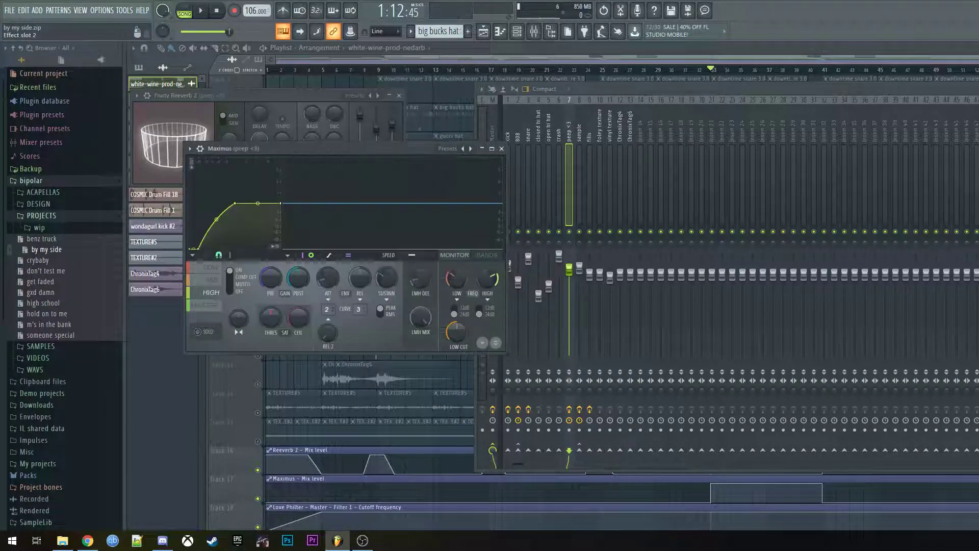
- Bring up the peep <3 track's Fruity Parametric EQ 2 window, then return to the playlist
{"action": "left_click", "coordinate": [978, 224]}
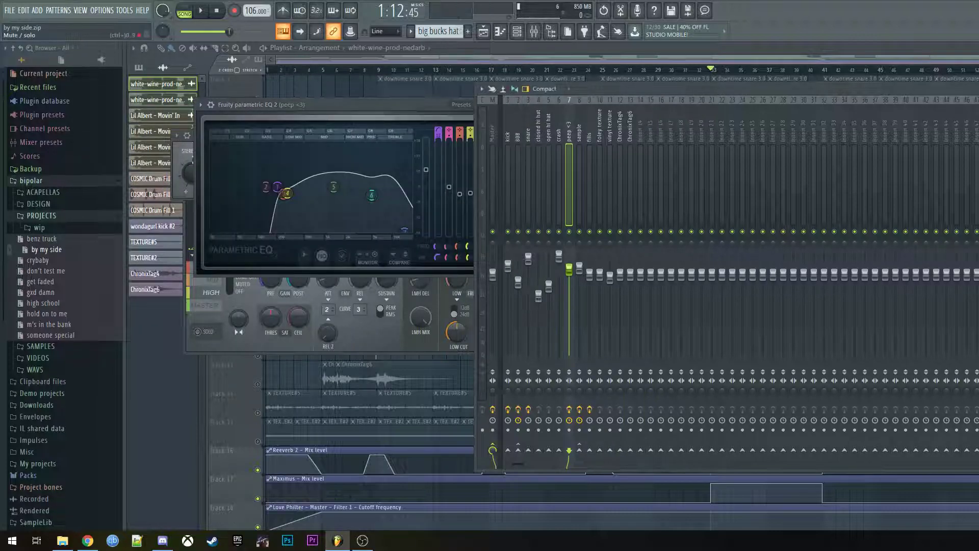
{"action": "key", "text": "F9"}
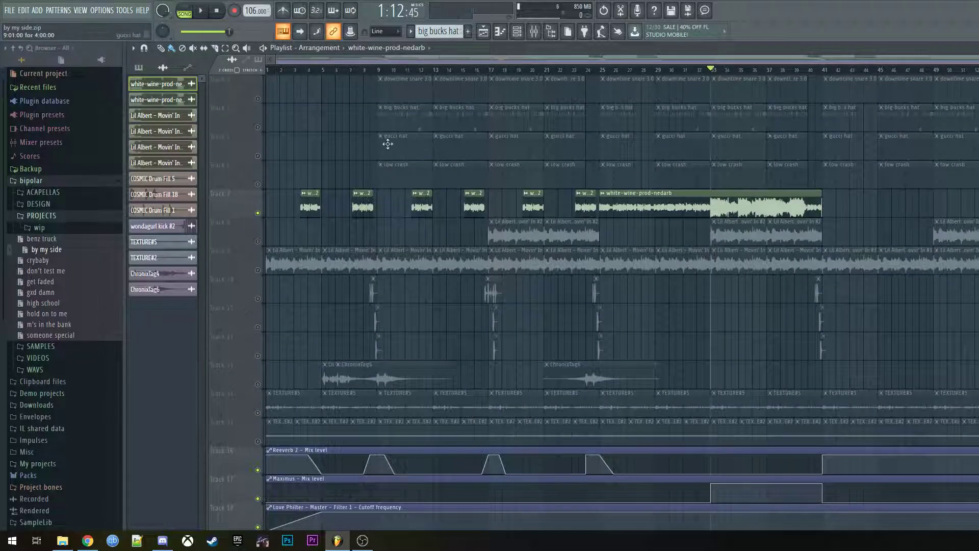
- Listen to the long white-wine vocal clip from bar 25, skipping ahead to about bar 31 and bar 35
{"action": "key", "text": "space"}
{"action": "left_click", "coordinate": [601, 70]}
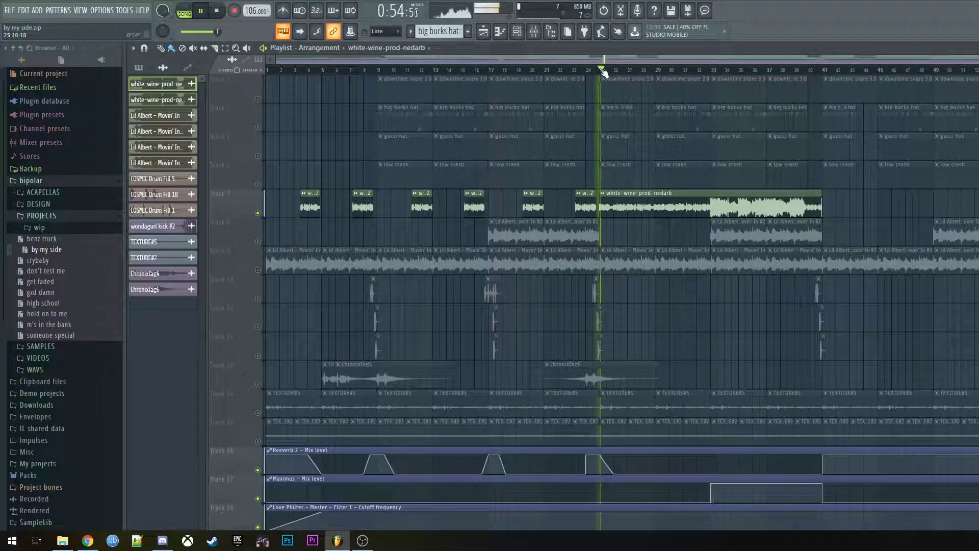
{"action": "left_click", "coordinate": [682, 70]}
{"action": "left_click", "coordinate": [743, 70]}
{"action": "key", "text": "space"}
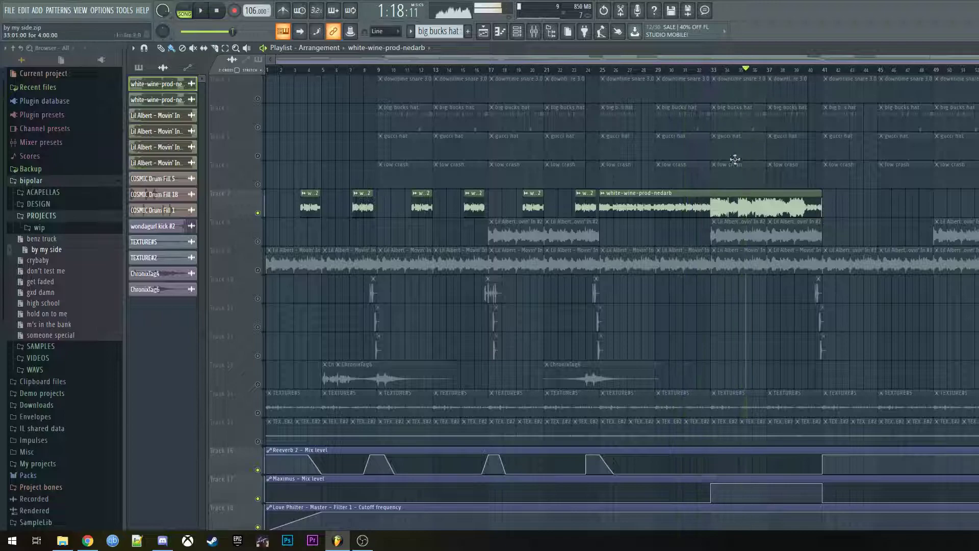
- Unmute the Lil Albert sample tracks, drum and 808 tracks 1 to 6 and the automation tracks, leaving the white-wine vocal muted
{"action": "right_click", "coordinate": [258, 270]}
{"action": "right_click", "coordinate": [260, 245]}
{"action": "left_click", "coordinate": [259, 241]}
{"action": "scroll", "coordinate": [263, 237], "scroll_direction": "up", "scroll_amount": 2}
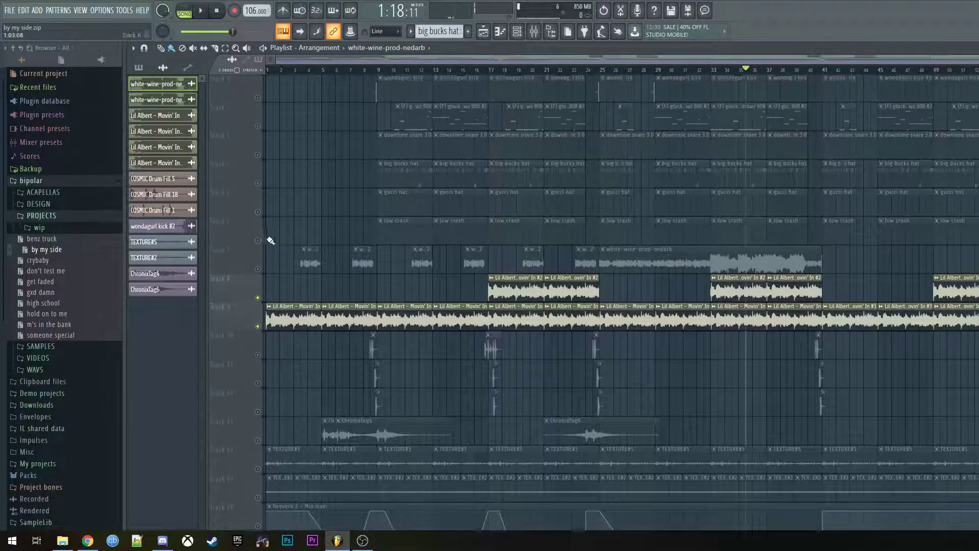
{"action": "left_click_drag", "start_coordinate": [263, 244], "coordinate": [259, 100]}
{"action": "scroll", "coordinate": [248, 438], "scroll_direction": "down", "scroll_amount": 4}
{"action": "left_click_drag", "start_coordinate": [257, 412], "coordinate": [261, 500]}
{"action": "scroll", "coordinate": [255, 431], "scroll_direction": "down", "scroll_amount": 2}
{"action": "scroll", "coordinate": [265, 459], "scroll_direction": "up", "scroll_amount": 6}
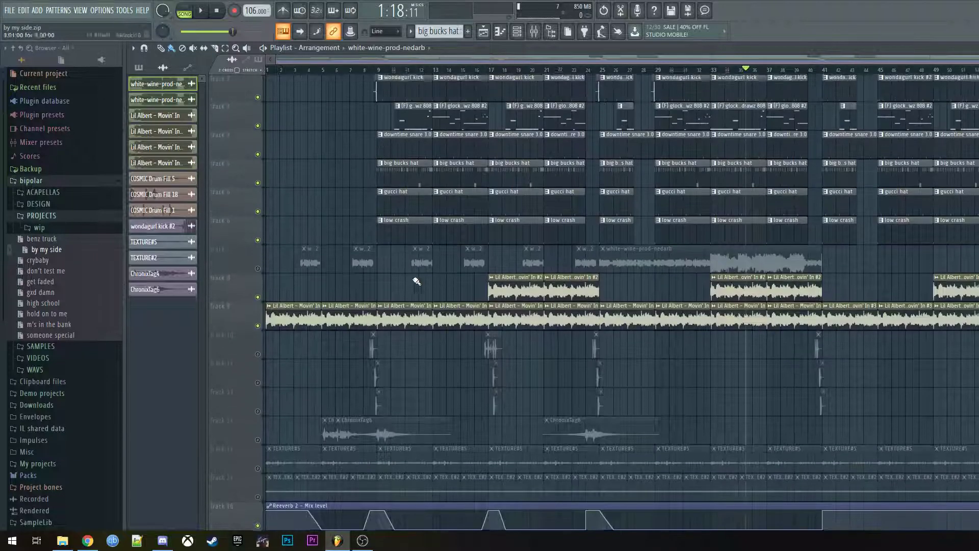
- Play the arrangement from just before bar 9, unmute the white-wine vocal track during playback, and stop
{"action": "mouse_move", "coordinate": [357, 69]}
{"action": "left_mouse_down"}
{"action": "mouse_move", "coordinate": [392, 70]}
{"action": "mouse_move", "coordinate": [376, 72]}
{"action": "left_mouse_up"}
{"action": "key", "text": "space"}
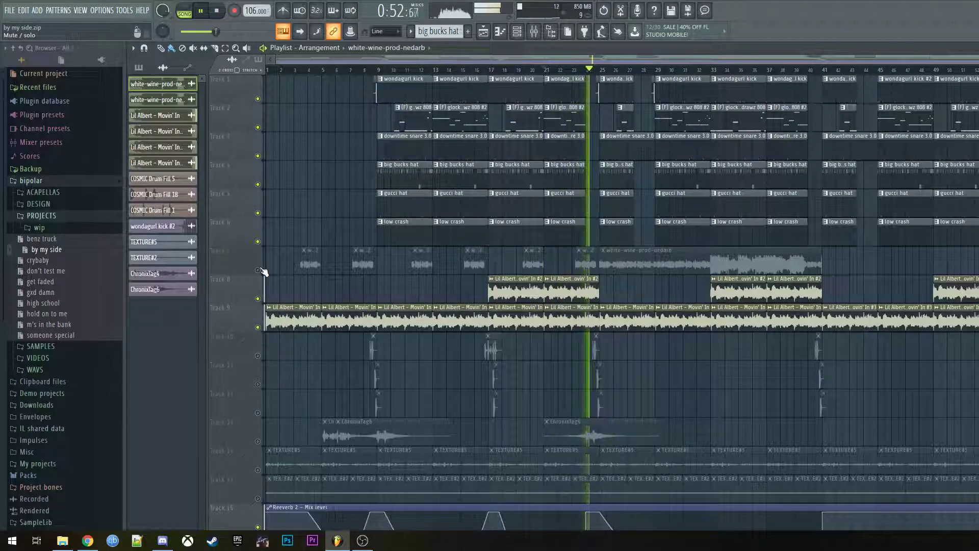
{"action": "left_click", "coordinate": [258, 269]}
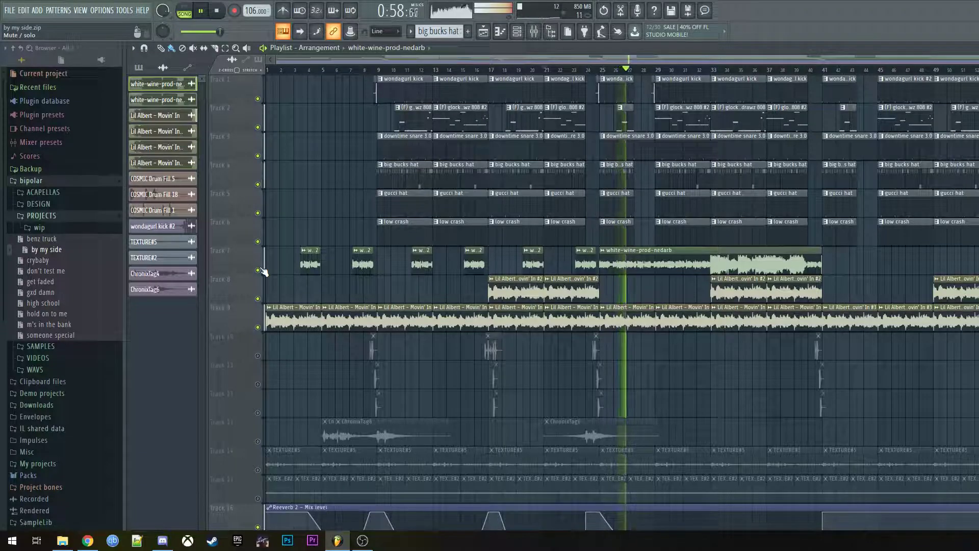
{"action": "left_click", "coordinate": [220, 12]}
{"action": "left_click", "coordinate": [223, 12]}
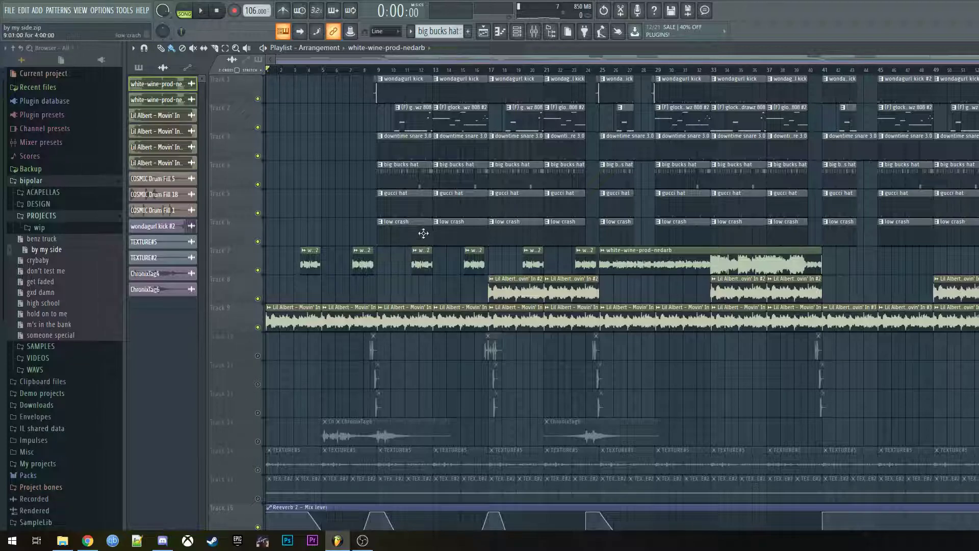
- Cue the playlist at bar 9 and open the white-wine-prod-nedarb #2 clip's settings to examine its pitch
{"action": "left_click", "coordinate": [378, 69]}
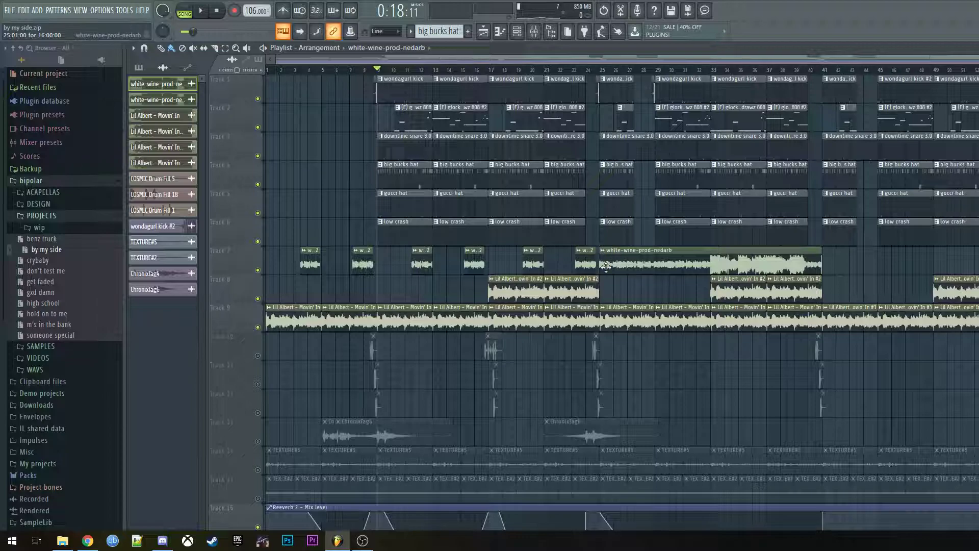
{"action": "double_click", "coordinate": [422, 262]}
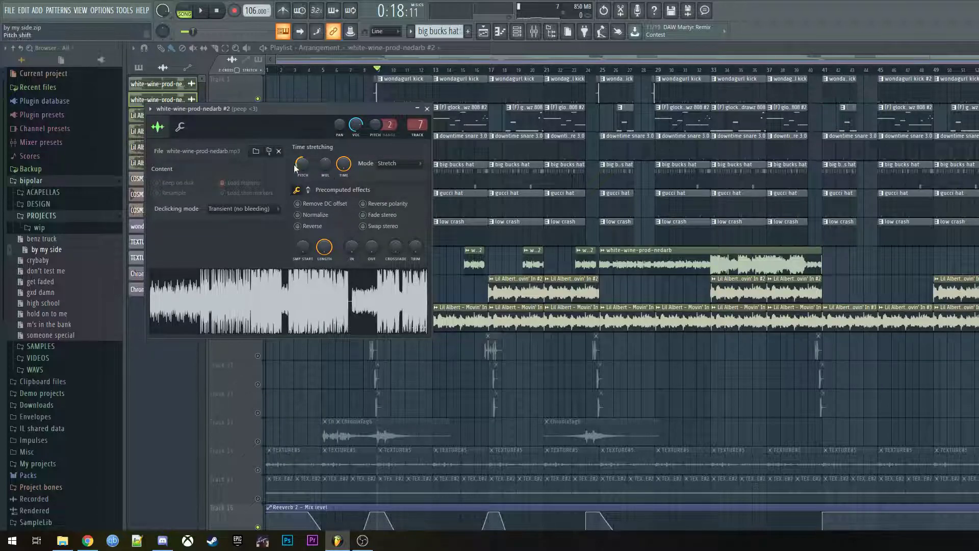
{"action": "left_click", "coordinate": [690, 249]}
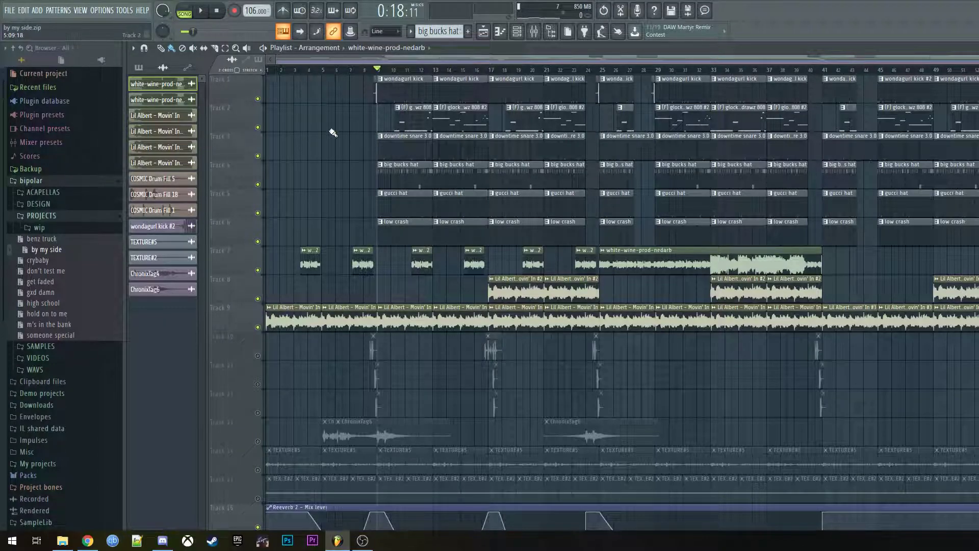
- Play the arrangement from about bar 11 to hear the vocal chop over the drums
{"action": "left_click", "coordinate": [403, 63]}
{"action": "left_click", "coordinate": [211, 9]}
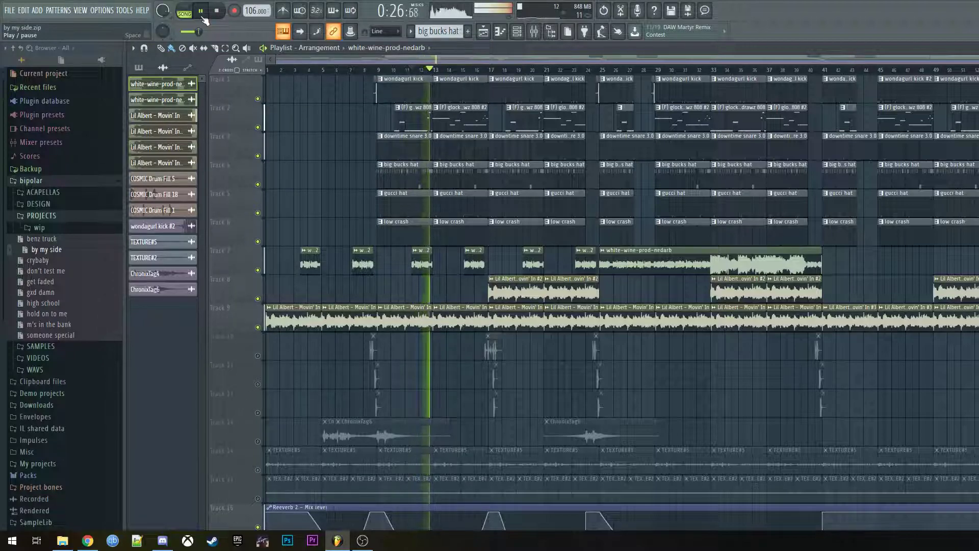
{"action": "left_click", "coordinate": [220, 12]}
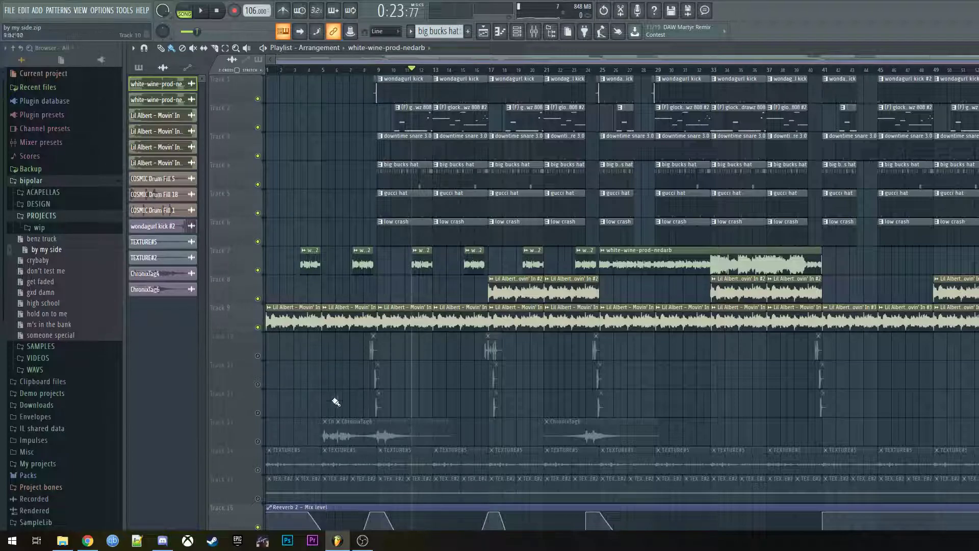
- Unmute the three COSMIC Drum Fill tracks and play the transition from just before bar 9
{"action": "left_click", "coordinate": [257, 355]}
{"action": "left_click", "coordinate": [258, 384]}
{"action": "left_click", "coordinate": [258, 412]}
{"action": "left_click", "coordinate": [370, 70]}
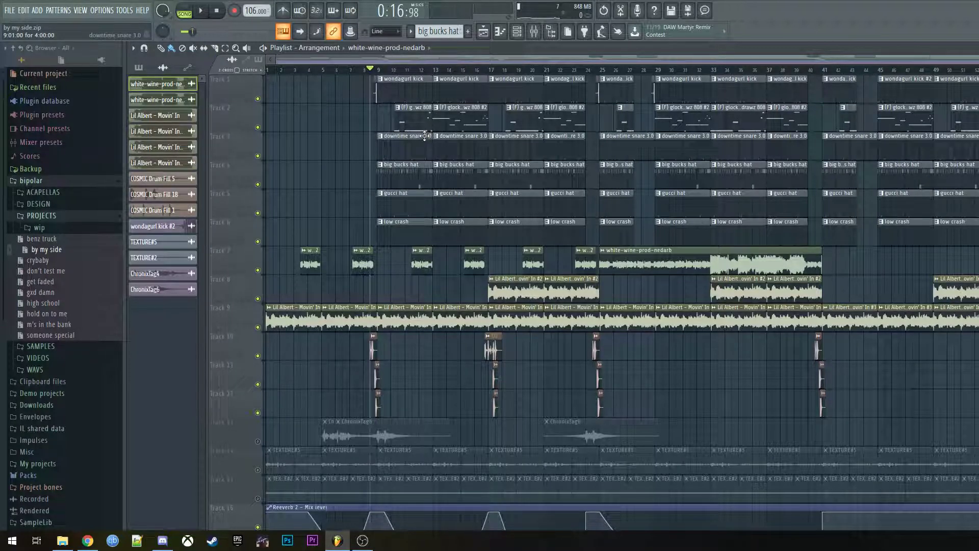
{"action": "key", "text": "space"}
{"action": "scroll", "coordinate": [319, 402], "scroll_direction": "up", "scroll_amount": 2, "text": "ctrl"}
{"action": "key", "text": "space"}
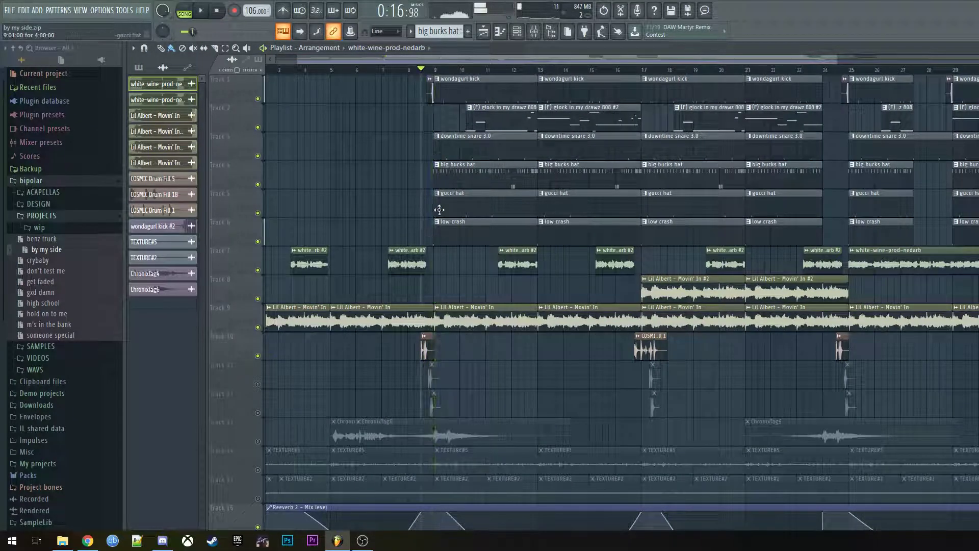
{"action": "scroll", "coordinate": [427, 79], "scroll_direction": "up", "scroll_amount": 3}
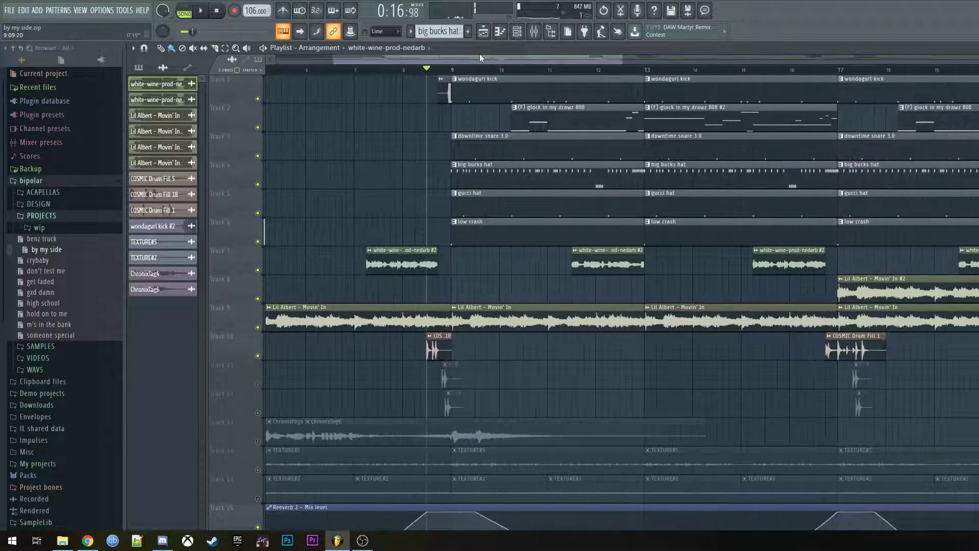
{"action": "left_click_drag", "start_coordinate": [410, 70], "coordinate": [448, 69]}
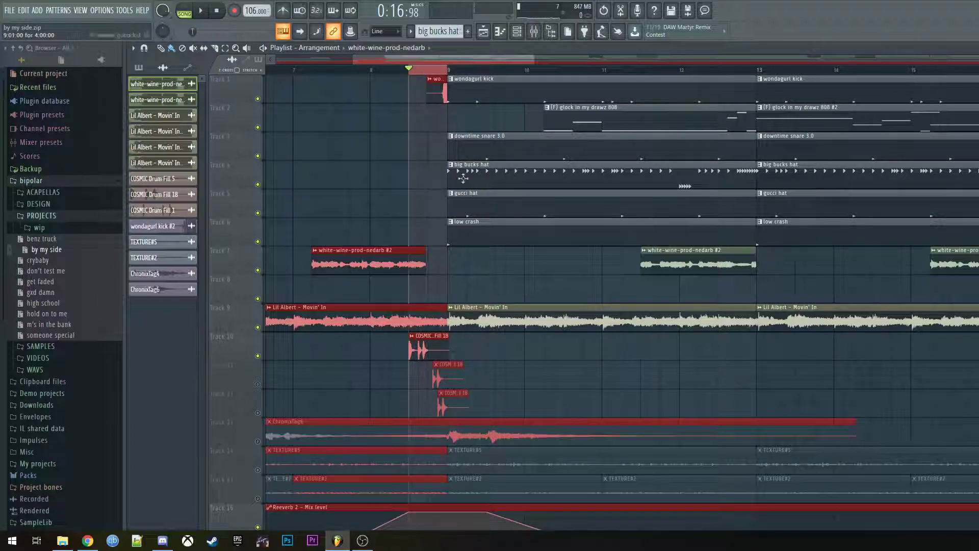
{"action": "scroll", "coordinate": [475, 153], "scroll_direction": "down", "scroll_amount": 2}
{"action": "left_click", "coordinate": [445, 71], "text": "ctrl"}
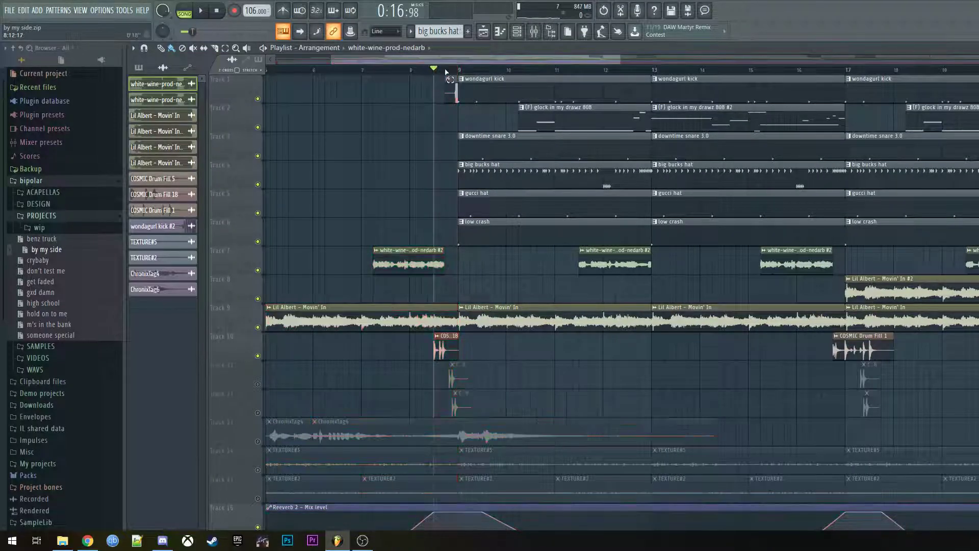
- Unmute drum fill tracks 11 and 12 and play the layered COSMIC Drum Fill 18 leading into bar 9
{"action": "scroll", "coordinate": [446, 360], "scroll_direction": "up", "scroll_amount": 3}
{"action": "scroll", "coordinate": [448, 362], "scroll_direction": "up", "scroll_amount": 3}
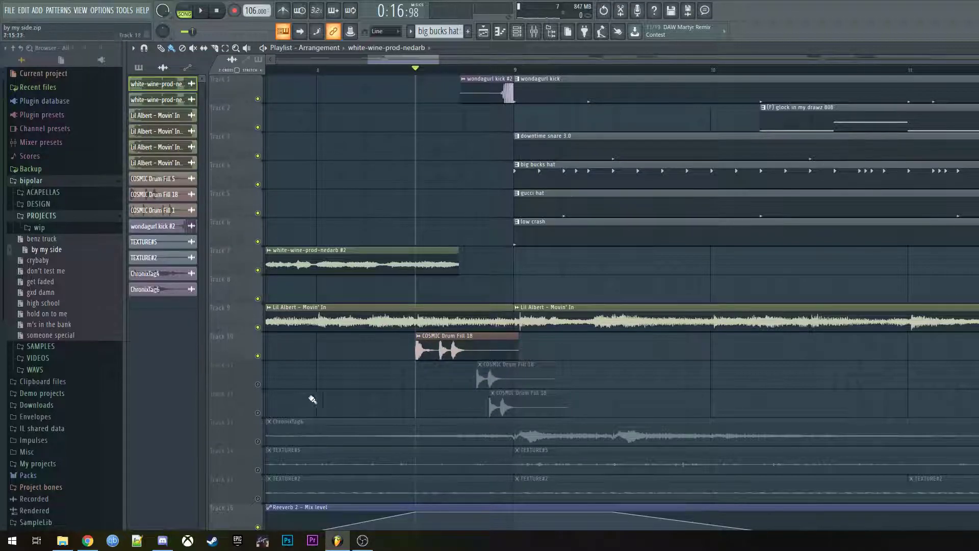
{"action": "left_click", "coordinate": [257, 413]}
{"action": "left_click", "coordinate": [257, 384]}
{"action": "key", "text": "space"}
{"action": "key", "text": "space"}
- Play the arrangement briefly from about bar 10, then stop and reset playback to the start
{"action": "scroll", "coordinate": [554, 264], "scroll_direction": "down", "scroll_amount": 1}
{"action": "scroll", "coordinate": [553, 265], "scroll_direction": "down", "scroll_amount": 5}
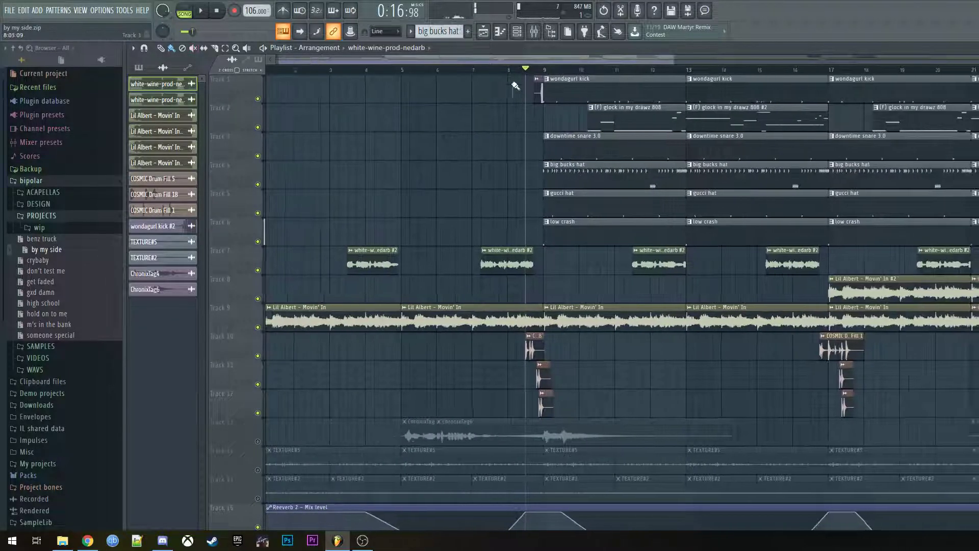
{"action": "left_click_drag", "start_coordinate": [553, 72], "coordinate": [586, 74]}
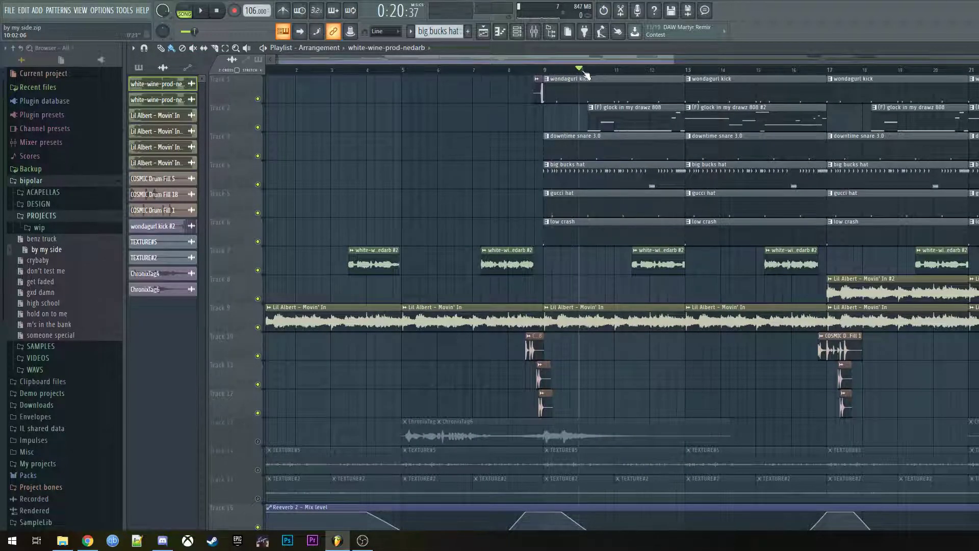
{"action": "key", "text": "space"}
{"action": "scroll", "coordinate": [583, 264], "scroll_direction": "down", "scroll_amount": 2}
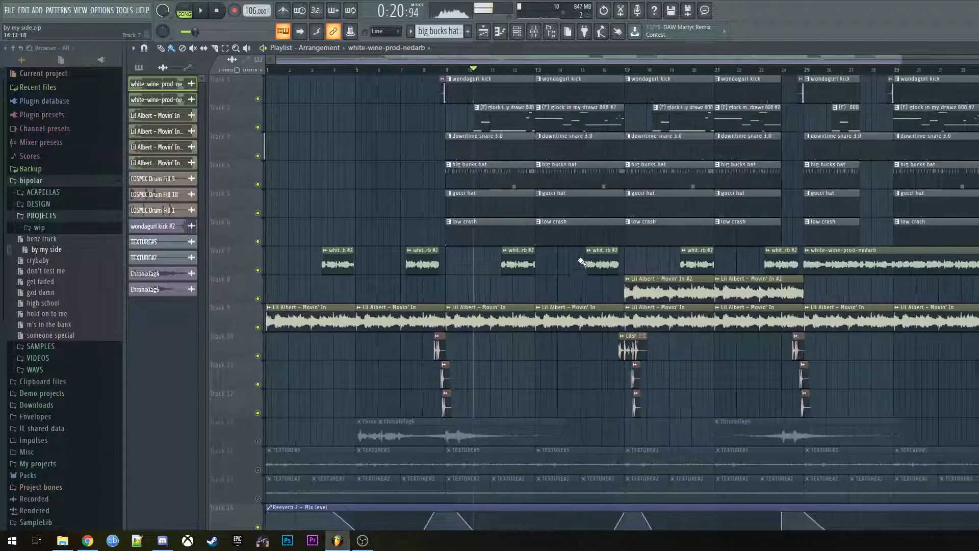
{"action": "scroll", "coordinate": [583, 264], "scroll_direction": "down", "scroll_amount": 2}
{"action": "left_click", "coordinate": [227, 12]}
- Unmute the ChronixTag track and the TEXTURE#5 and TEXTURE#2 tracks
{"action": "scroll", "coordinate": [402, 242], "scroll_direction": "down", "scroll_amount": 3}
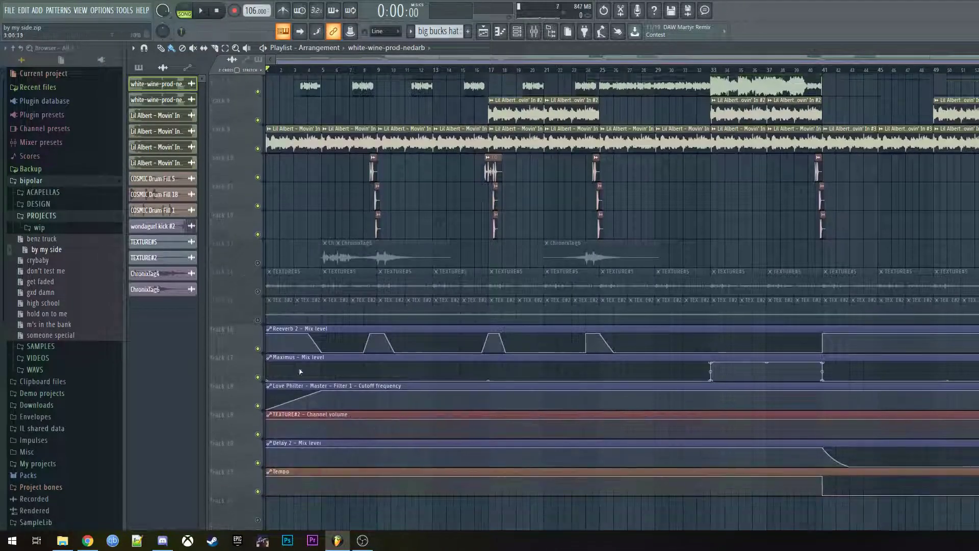
{"action": "left_click", "coordinate": [258, 270]}
{"action": "left_click", "coordinate": [258, 241]}
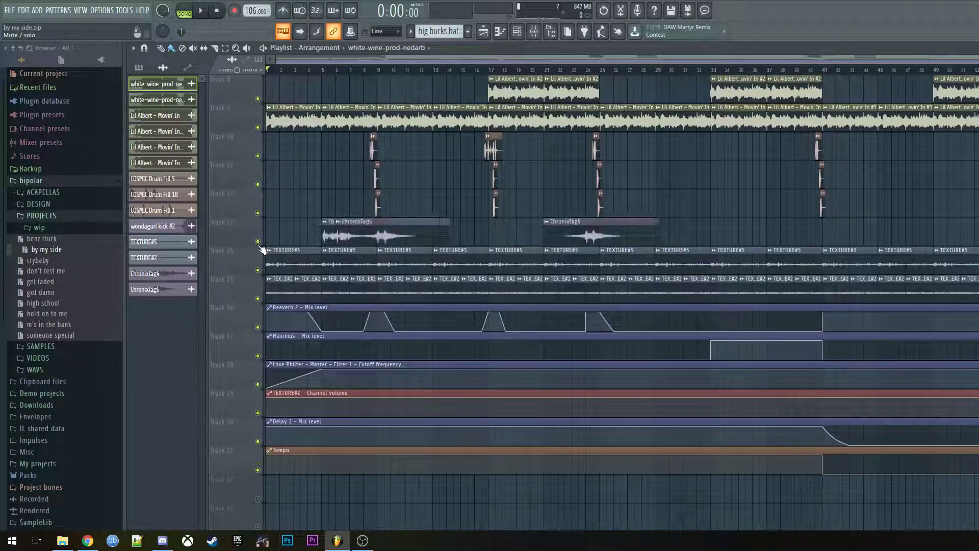
- Open the TEXTURE#5 clip's settings, then cue the playlist at bar 8
{"action": "double_click", "coordinate": [287, 262]}
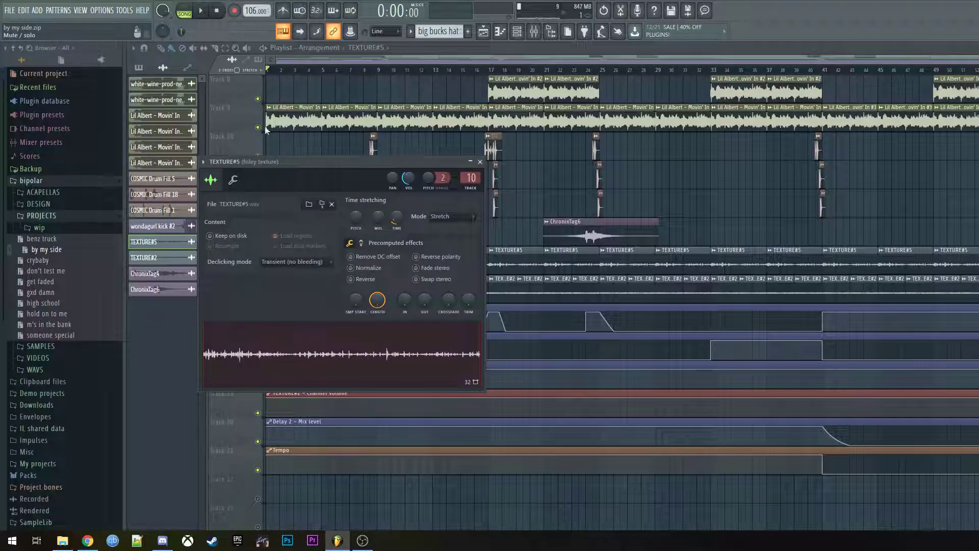
{"action": "left_click_drag", "start_coordinate": [335, 69], "coordinate": [363, 69]}
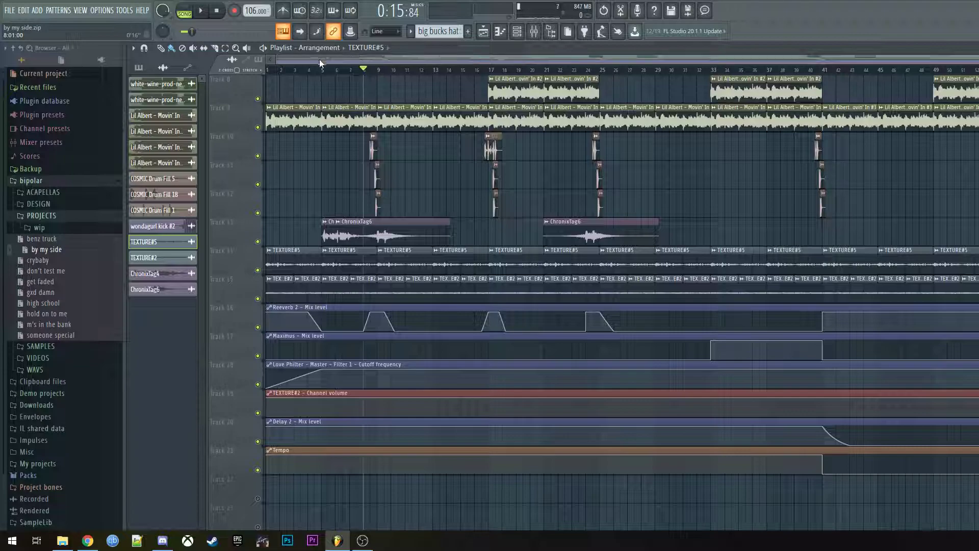
{"action": "right_click", "coordinate": [258, 270]}
{"action": "left_click", "coordinate": [258, 327]}
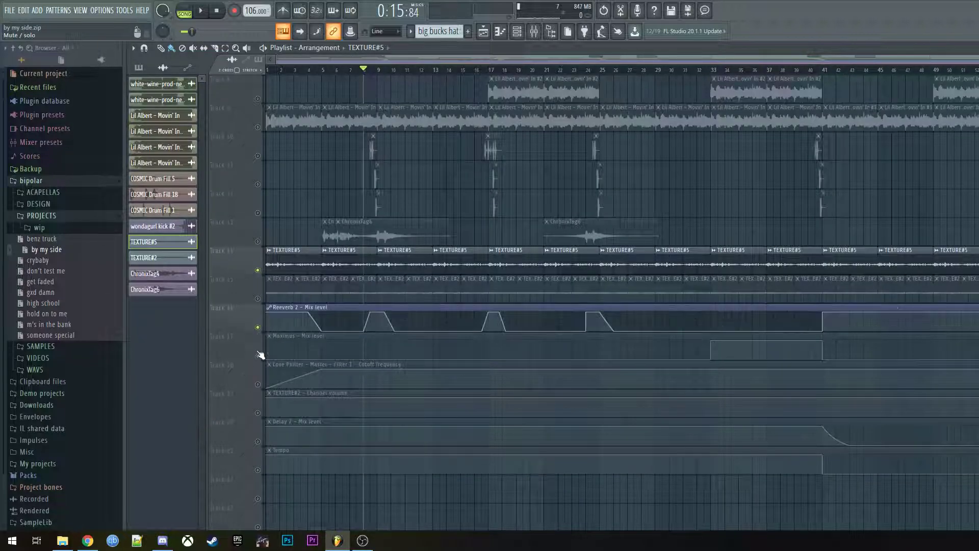
{"action": "left_click", "coordinate": [258, 355]}
{"action": "right_click", "coordinate": [258, 271]}
- Mute the TEXTURE#2, ChronixTag and COSMIC Drum Fill tracks and the Lil Albert sample on track 9
{"action": "left_click", "coordinate": [258, 299]}
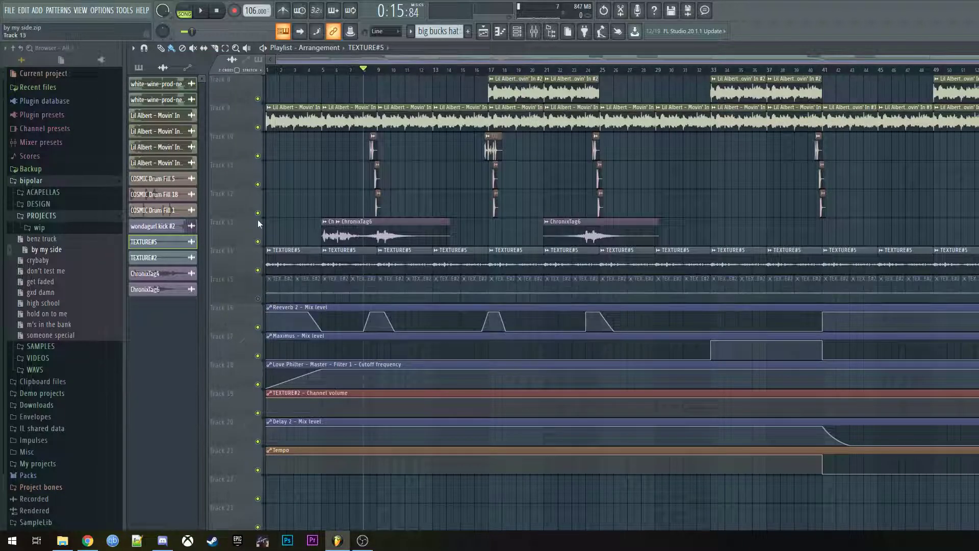
{"action": "left_click", "coordinate": [258, 241]}
{"action": "left_click", "coordinate": [258, 212]}
{"action": "left_click", "coordinate": [257, 185]}
{"action": "left_click", "coordinate": [257, 156]}
{"action": "left_click", "coordinate": [257, 127]}
- Play the TEXTURE#5 layer from bar 8, the start and about bar 5, and mute the white-wine vocal track
{"action": "key", "text": "space"}
{"action": "scroll", "coordinate": [310, 137], "scroll_direction": "up", "scroll_amount": 1}
{"action": "scroll", "coordinate": [310, 137], "scroll_direction": "up", "scroll_amount": 2}
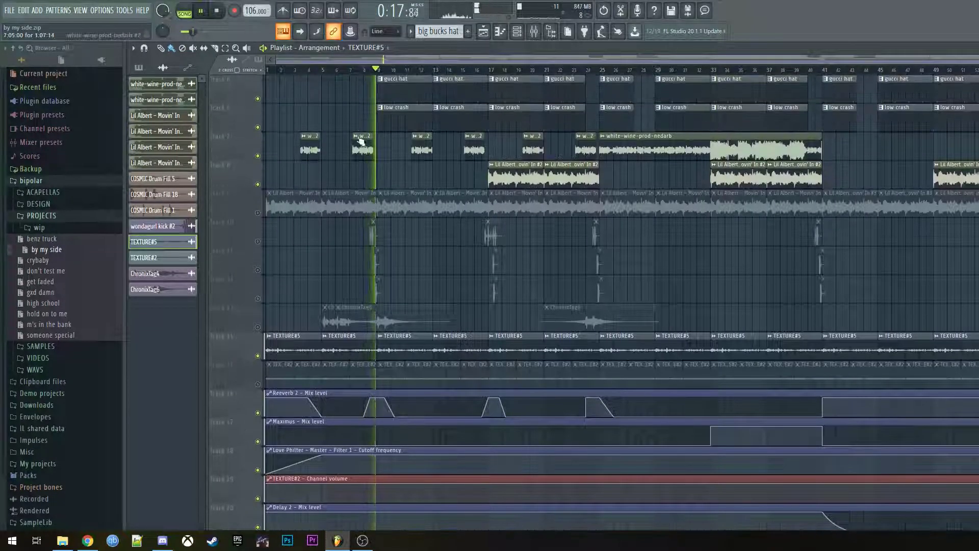
{"action": "key", "text": "space"}
{"action": "key", "text": "space"}
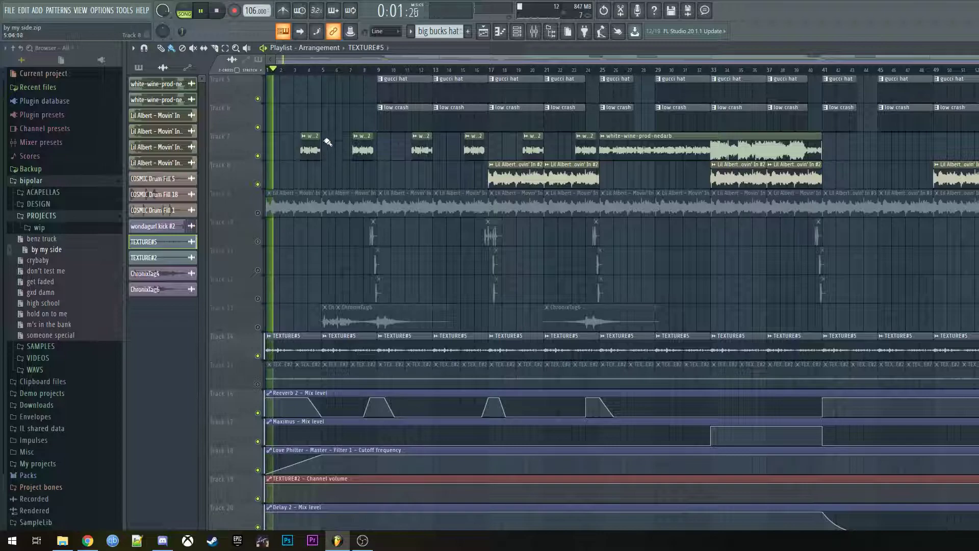
{"action": "left_click", "coordinate": [330, 70]}
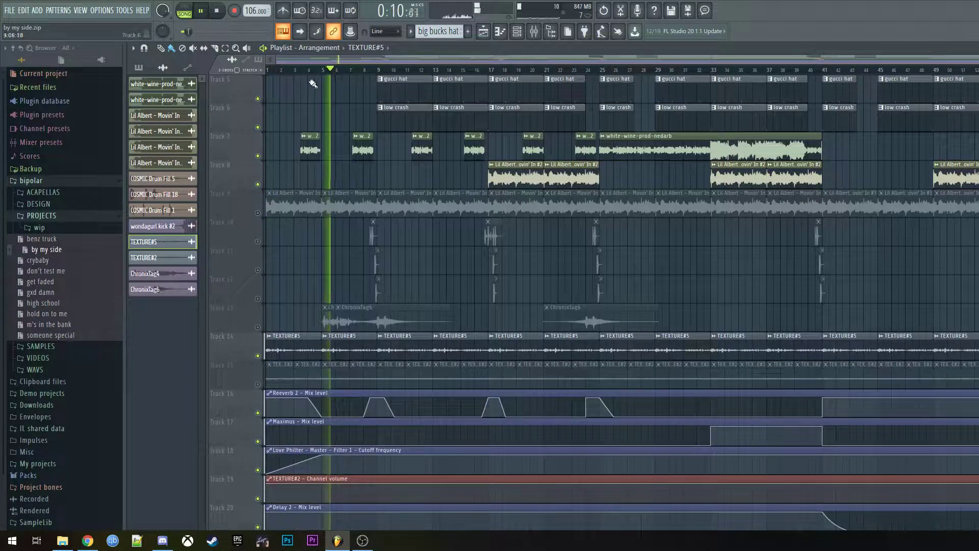
{"action": "left_click", "coordinate": [258, 156]}
{"action": "key", "text": "space"}
- Unmute TEXTURE#2 and listen to it from about bar 5 with TEXTURE#5 muted, then unmute TEXTURE#5
{"action": "left_click", "coordinate": [257, 384]}
{"action": "left_click", "coordinate": [259, 356]}
{"action": "key", "text": "space"}
{"action": "key", "text": "space"}
{"action": "left_click", "coordinate": [257, 355]}
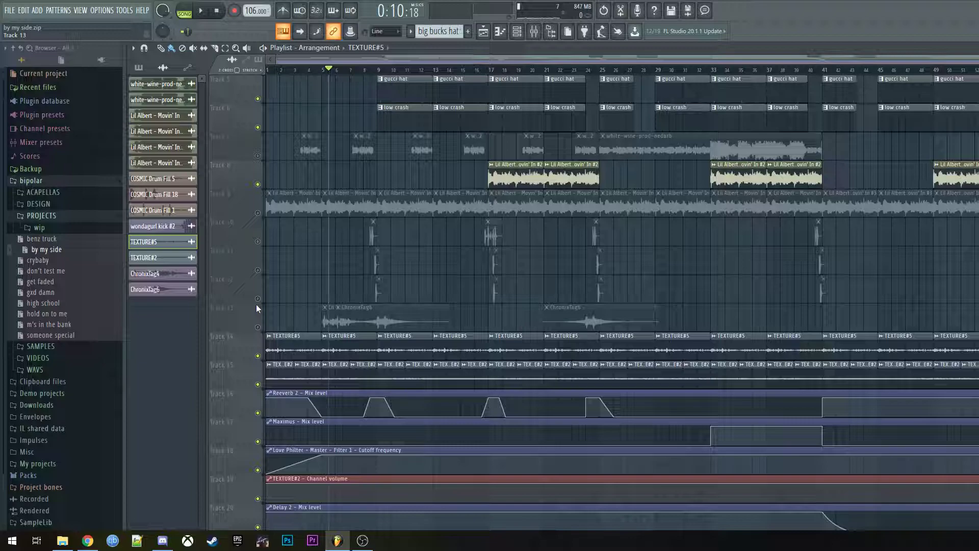
- Solo the ChronixTag track and play it from about bar 5
{"action": "right_click", "coordinate": [258, 328]}
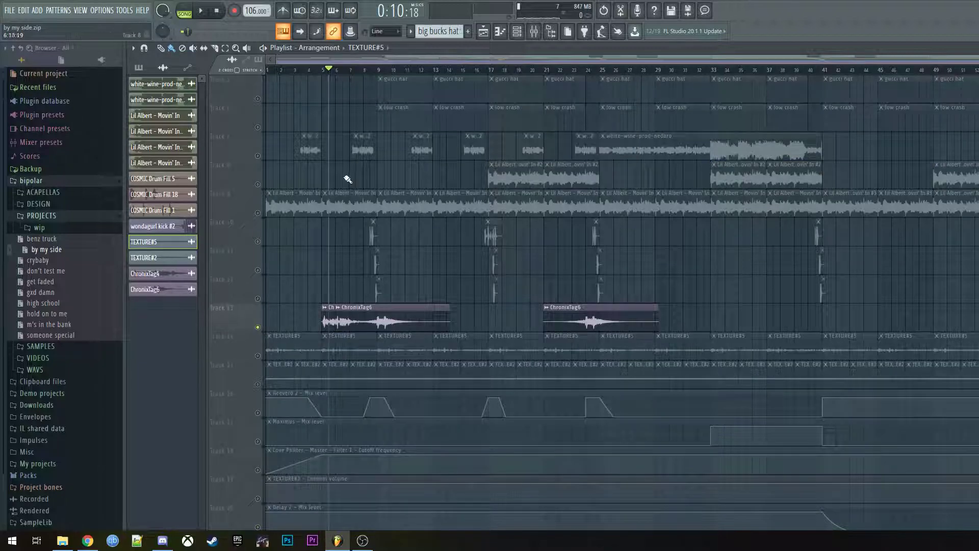
{"action": "key", "text": "space"}
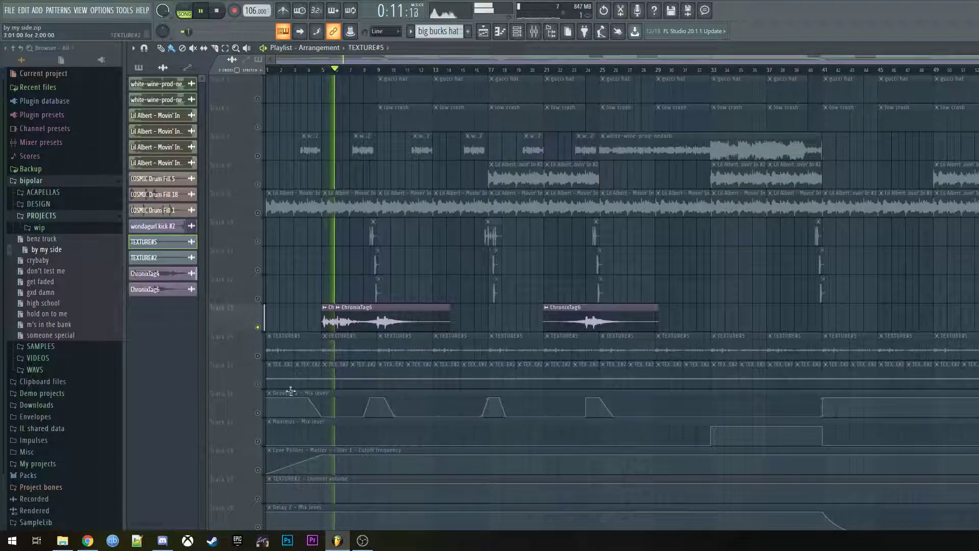
- Unmute the Love Philter cutoff automation track during ChronixTag playback, stop playback and restore all the other playlist tracks
{"action": "left_click", "coordinate": [258, 468]}
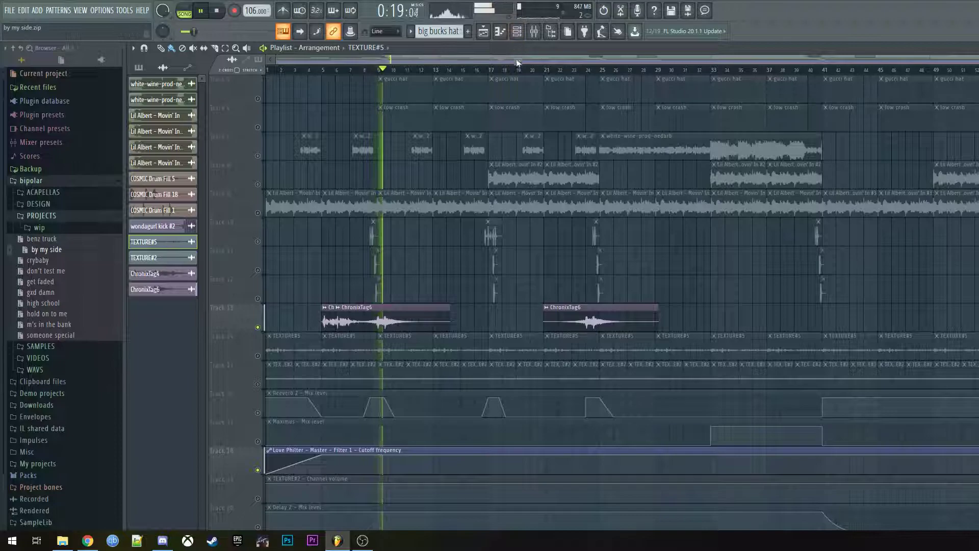
{"action": "key", "text": "space"}
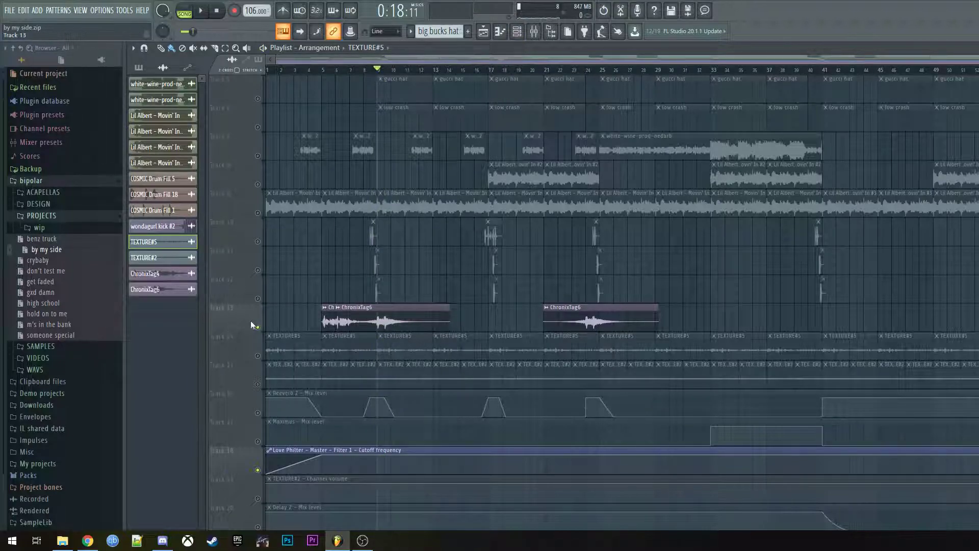
{"action": "scroll", "coordinate": [261, 329], "scroll_direction": "up", "scroll_amount": 4}
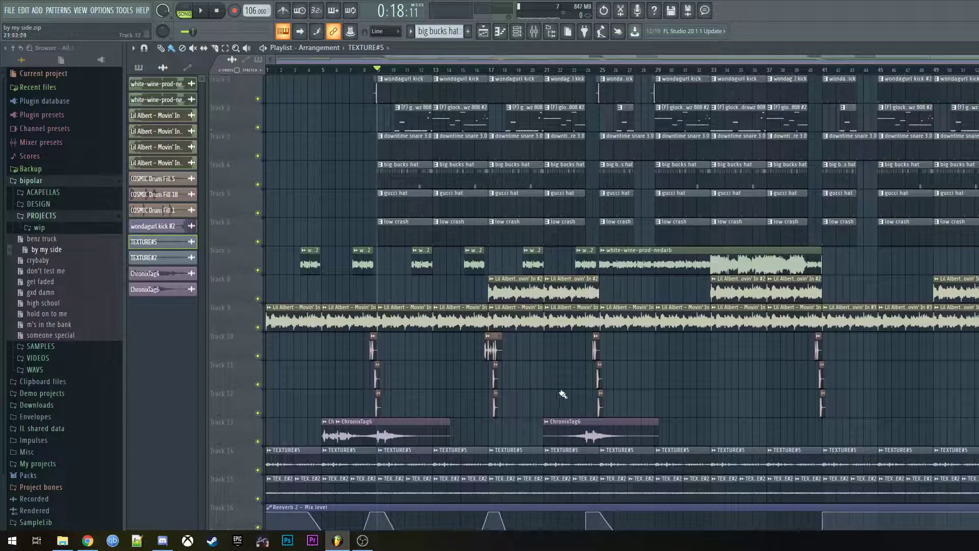
{"action": "scroll", "coordinate": [557, 394], "scroll_direction": "down", "scroll_amount": 8}
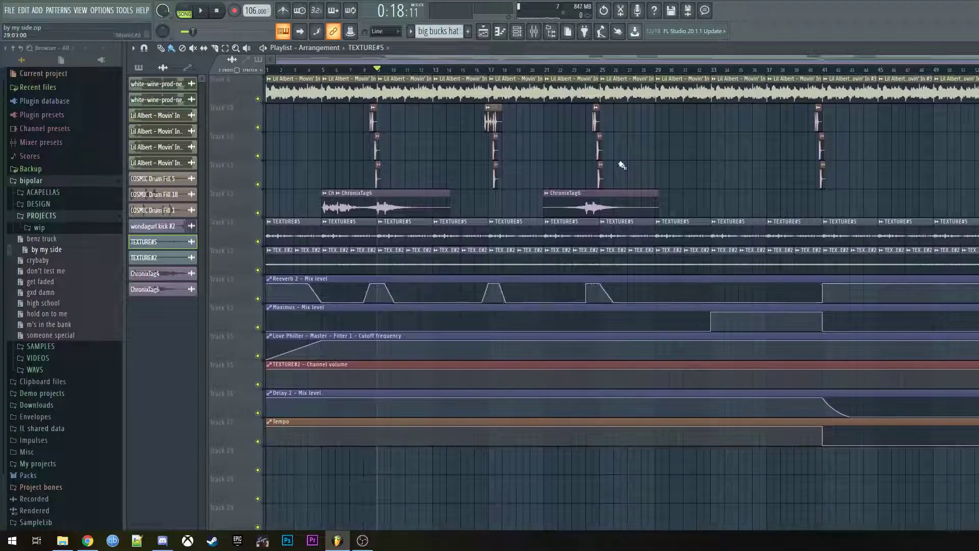
- Open the kick's Fruity Parametric EQ 2 from the mixer and lower its 25 Hz peaking band slightly
{"action": "left_click", "coordinate": [534, 31]}
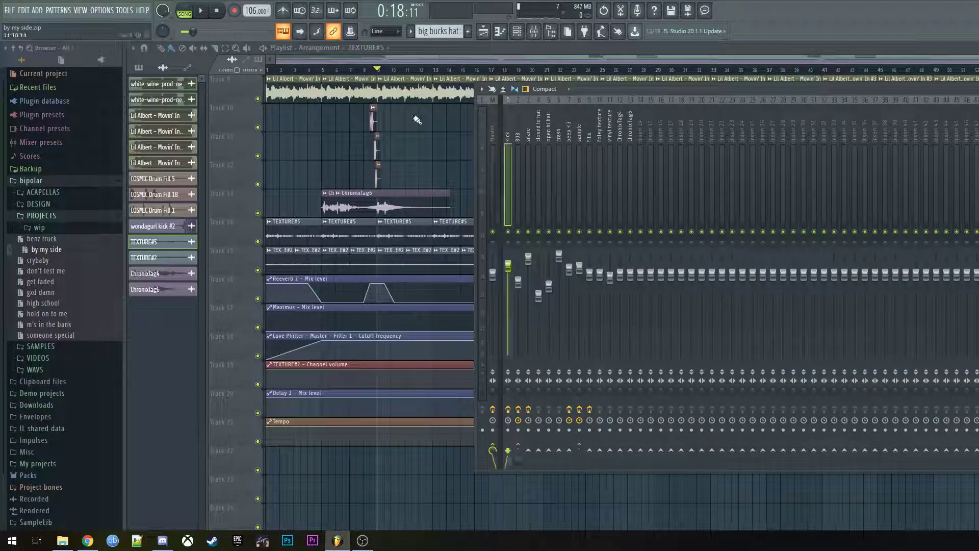
{"action": "left_click", "coordinate": [978, 116]}
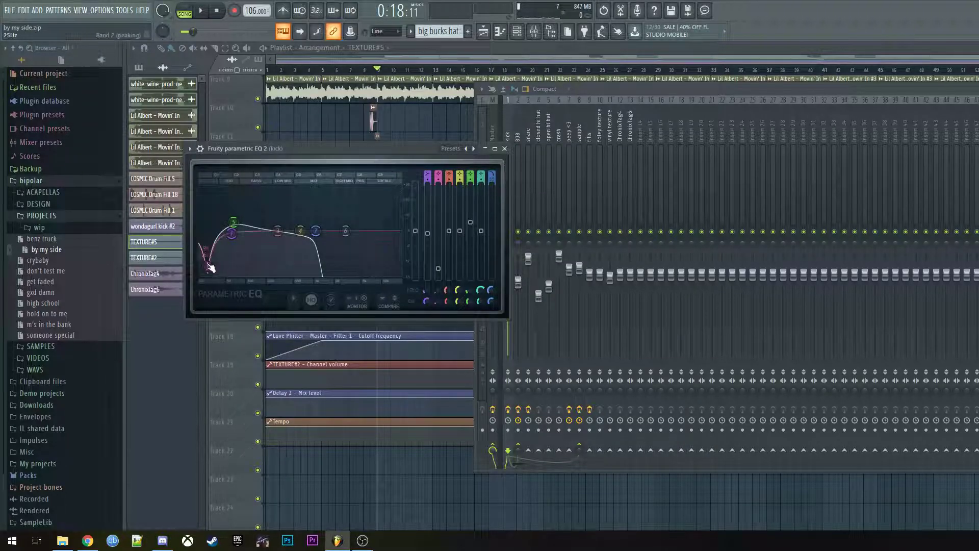
{"action": "left_click_drag", "start_coordinate": [207, 267], "coordinate": [207, 270]}
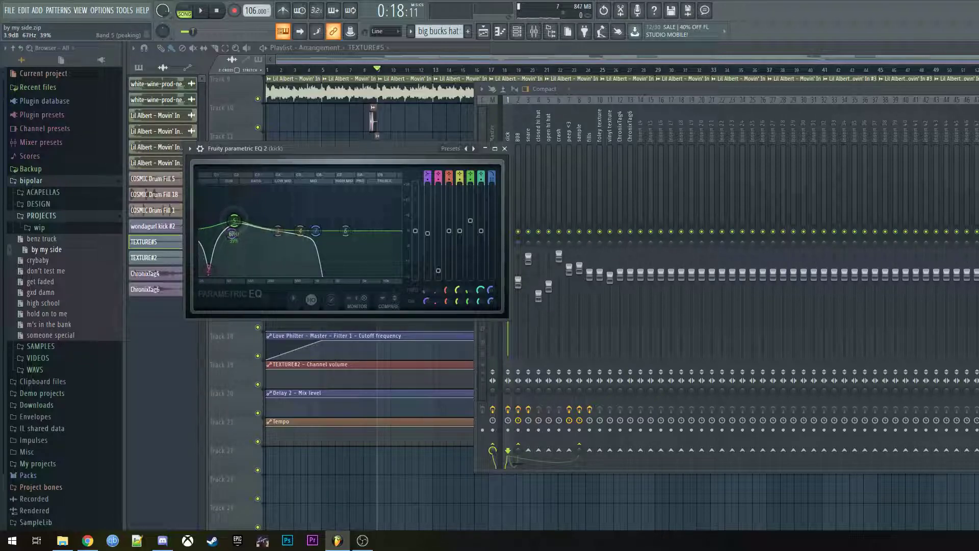
- Open FabFilter Saturn on the 808 mixer track and inspect its drive and tone settings
{"action": "left_click", "coordinate": [514, 113]}
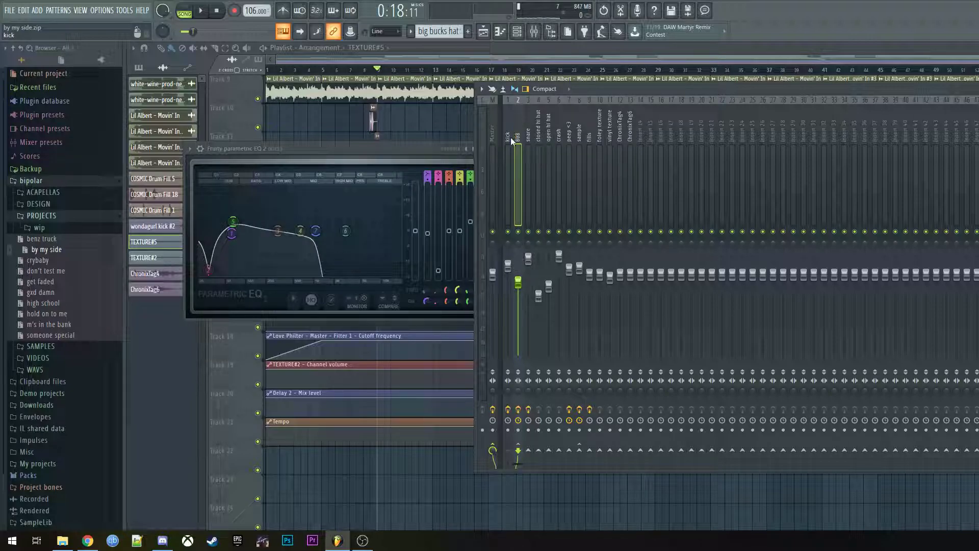
{"action": "left_click", "coordinate": [978, 143]}
{"action": "left_click", "coordinate": [978, 156]}
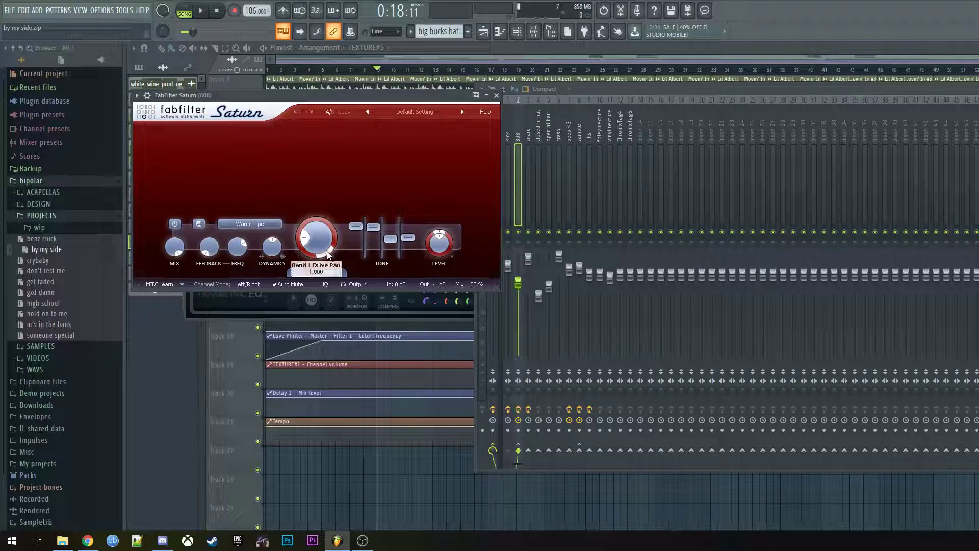
{"action": "mouse_move", "coordinate": [375, 228]}
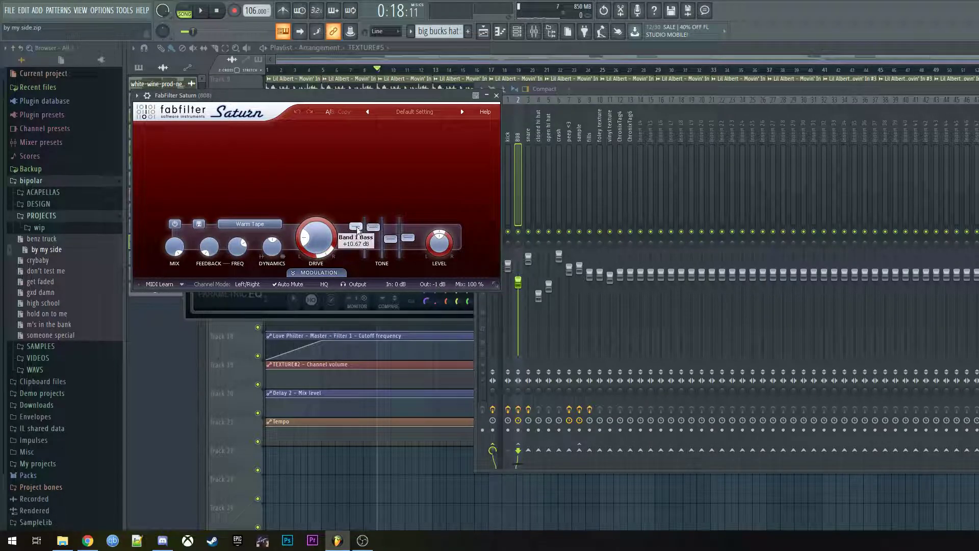
- Go through the snare, closed hi hat, open hi hat, crash, peep <3 and sample mixer tracks to review their effects
{"action": "left_click", "coordinate": [537, 159]}
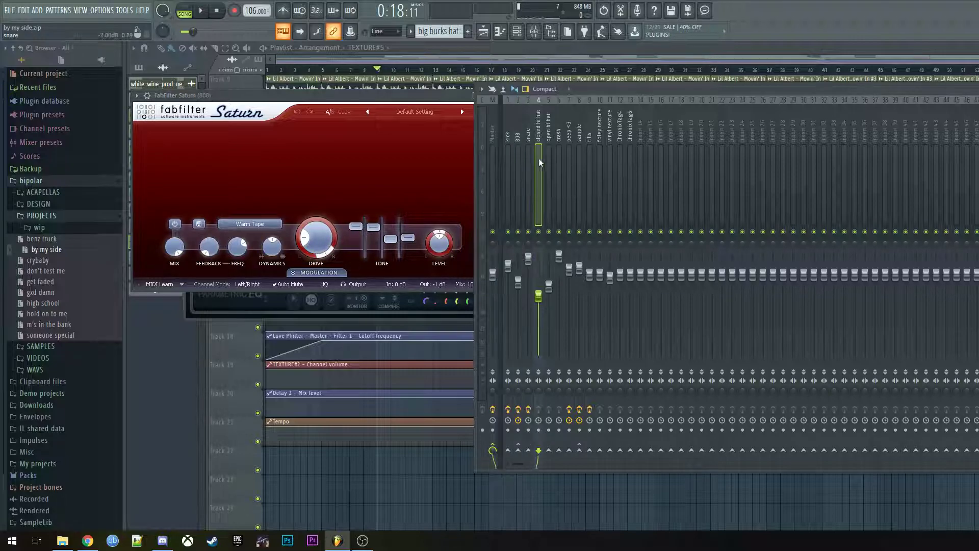
{"action": "left_click", "coordinate": [528, 162]}
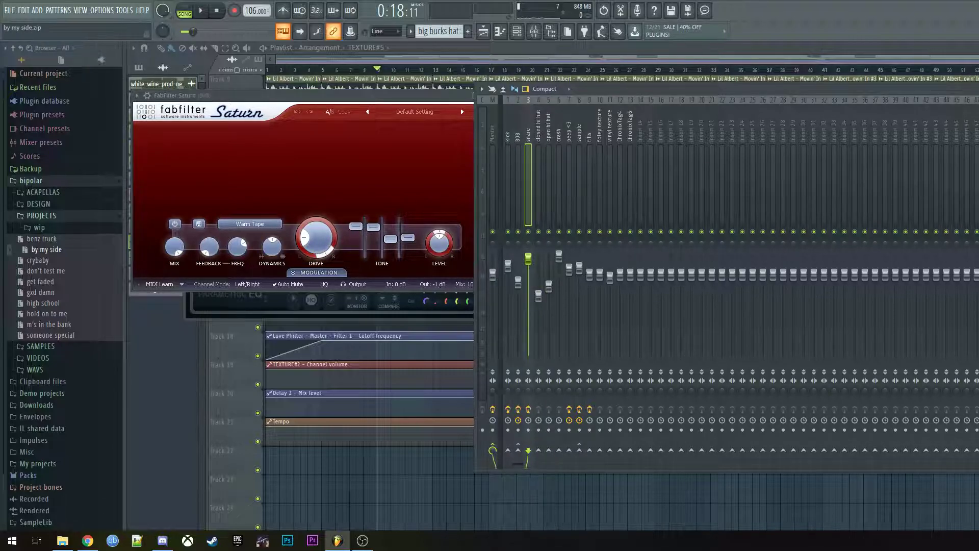
{"action": "left_click", "coordinate": [541, 153]}
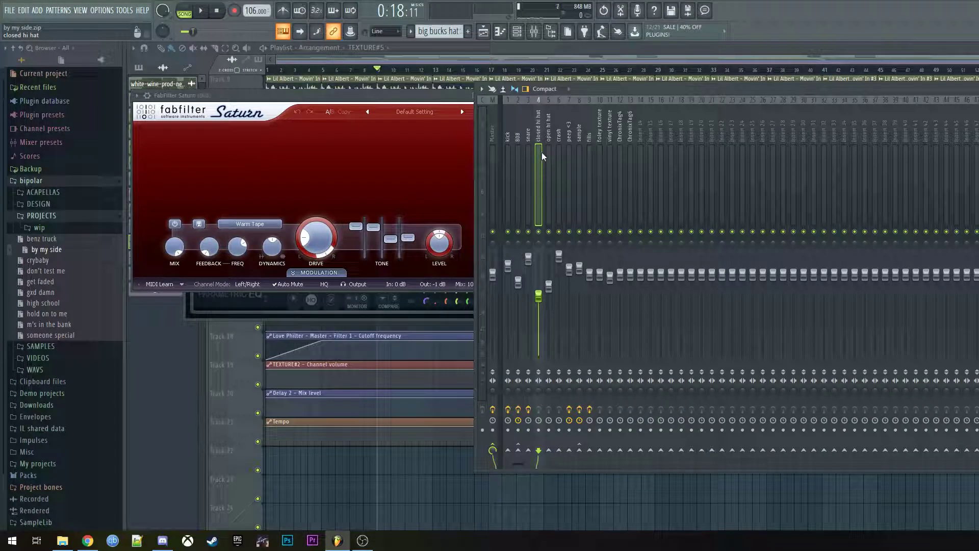
{"action": "left_click", "coordinate": [551, 154]}
{"action": "left_click", "coordinate": [558, 154]}
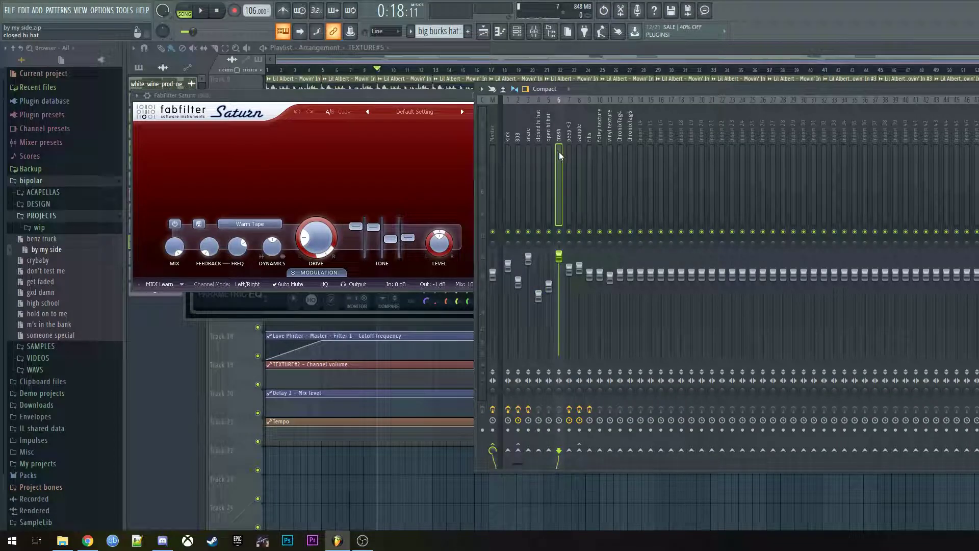
{"action": "left_click", "coordinate": [567, 151]}
{"action": "left_click", "coordinate": [577, 149]}
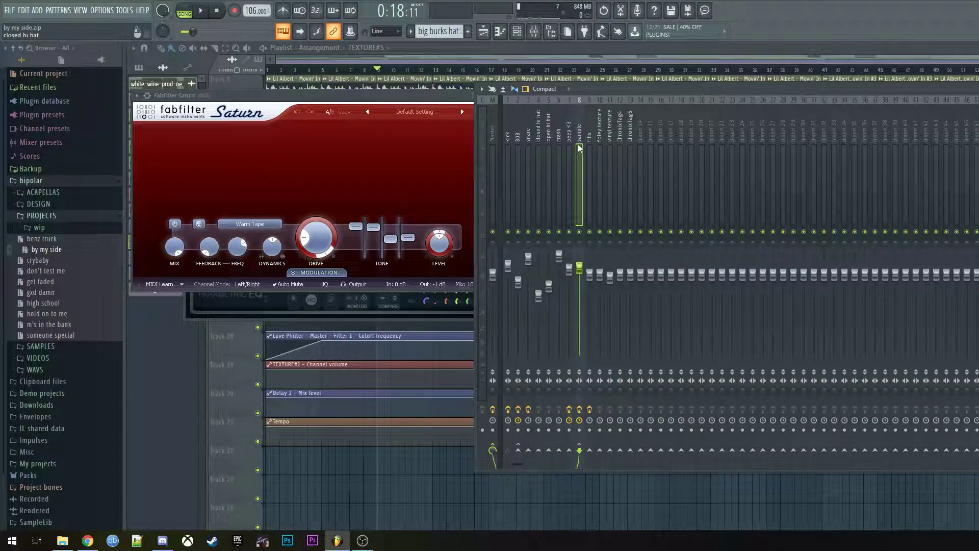
- Review the peep <3, sample and fills mixer tracks, and recheck the 808, closed hi hat and crash tracks
{"action": "left_click", "coordinate": [567, 149]}
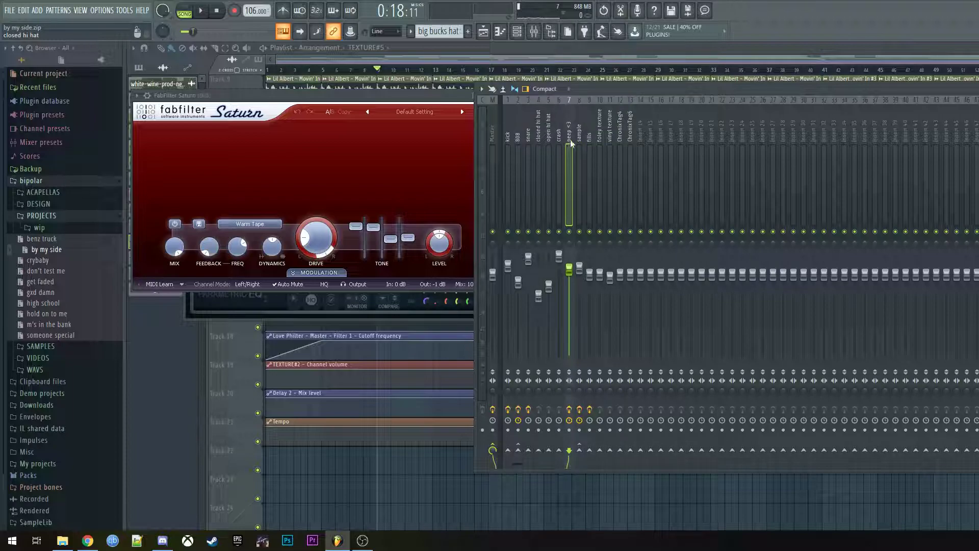
{"action": "left_click", "coordinate": [579, 137]}
{"action": "left_click", "coordinate": [589, 136]}
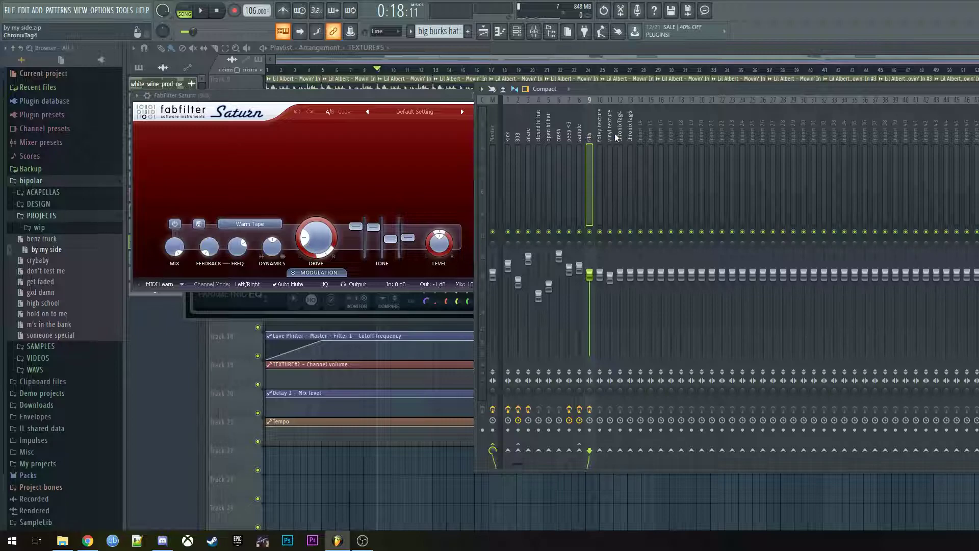
{"action": "left_click_drag", "start_coordinate": [597, 135], "coordinate": [515, 124]}
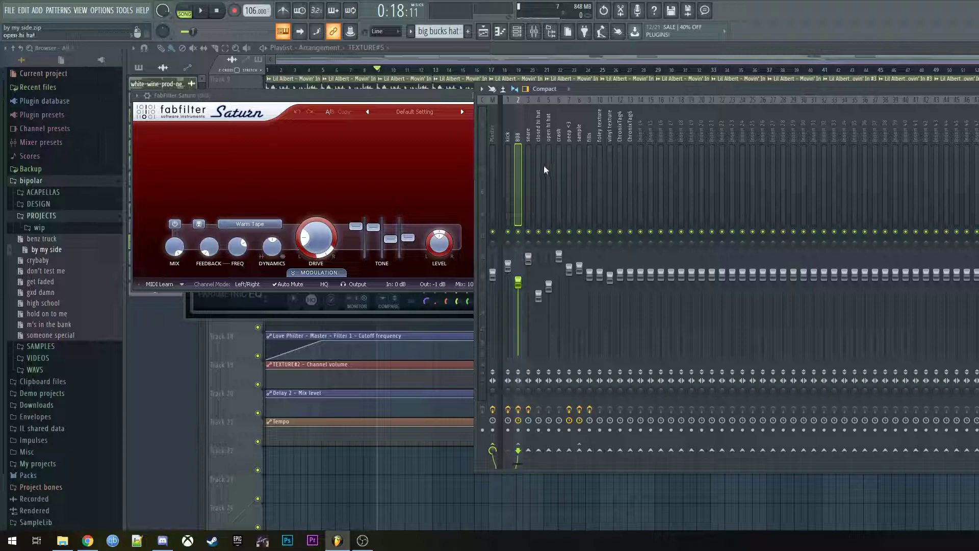
{"action": "left_click", "coordinate": [538, 148]}
{"action": "left_click_drag", "start_coordinate": [538, 148], "coordinate": [557, 125]}
- Close the mixer and plugin windows, and select the TEXTURE#2 volume and Love Philter cutoff automation clips in the playlist
{"action": "key", "text": "F12"}
{"action": "scroll", "coordinate": [352, 459], "scroll_direction": "up", "scroll_amount": 2}
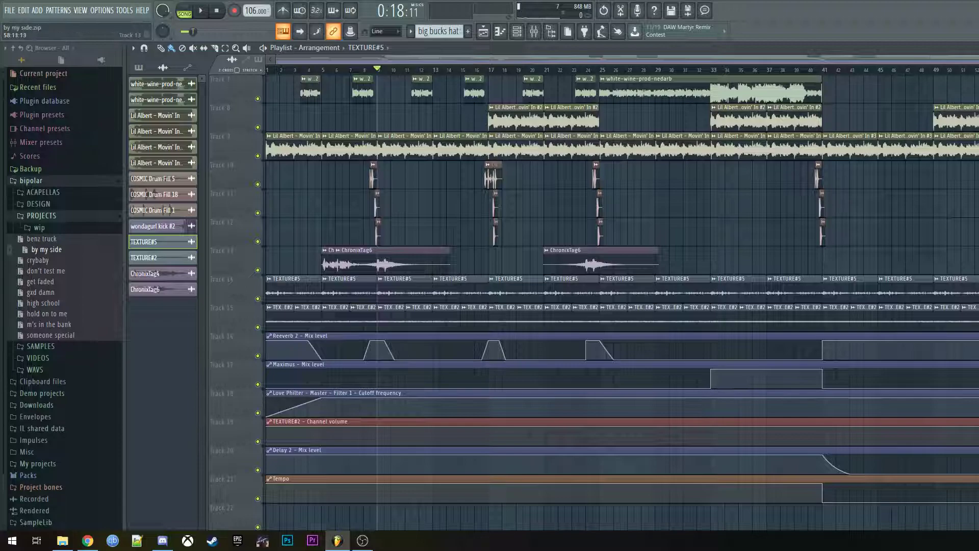
{"action": "scroll", "coordinate": [349, 424], "scroll_direction": "up", "scroll_amount": 1}
{"action": "scroll", "coordinate": [617, 302], "scroll_direction": "up", "scroll_amount": 1}
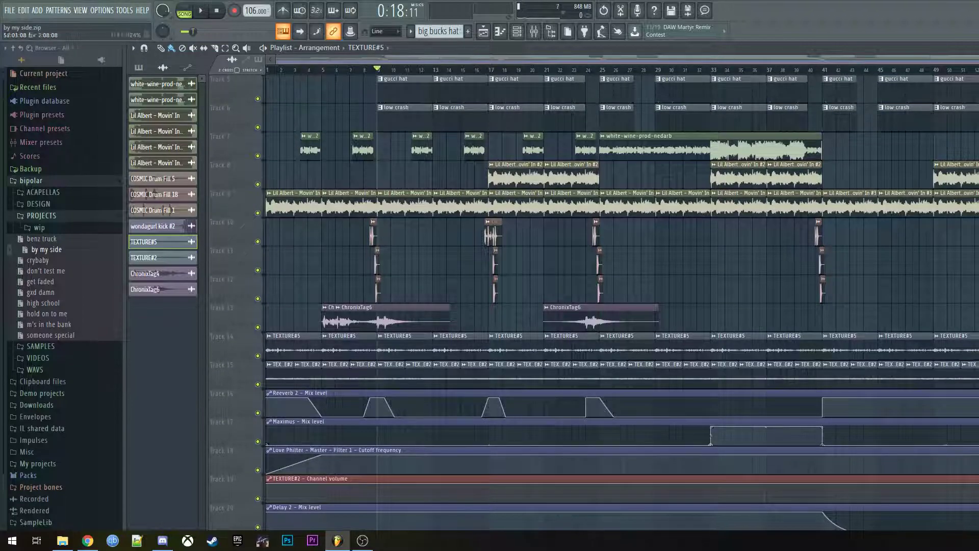
{"action": "left_click", "coordinate": [707, 475]}
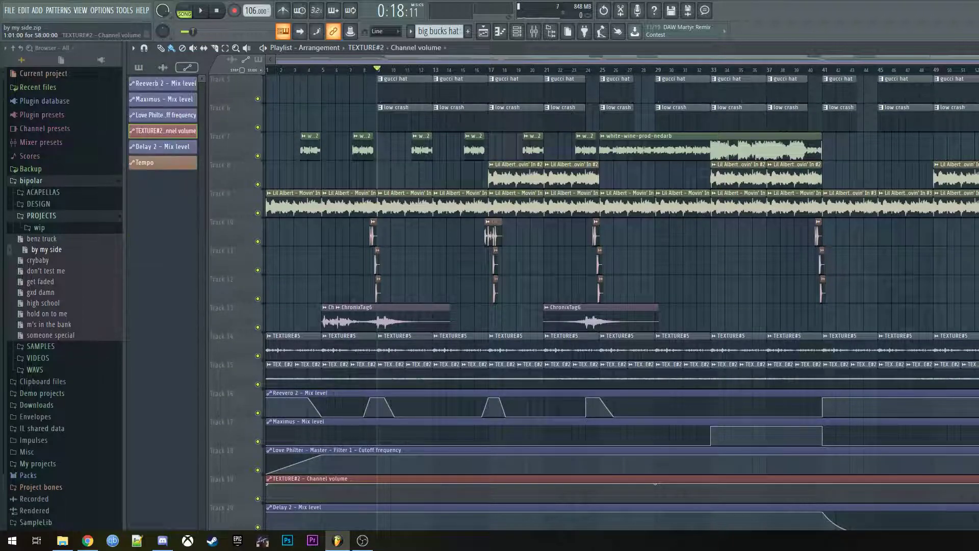
{"action": "left_click", "coordinate": [277, 451]}
- Play the arrangement from the start to hear the Love Philter cutoff automation, and stop playback
{"action": "left_click", "coordinate": [268, 70]}
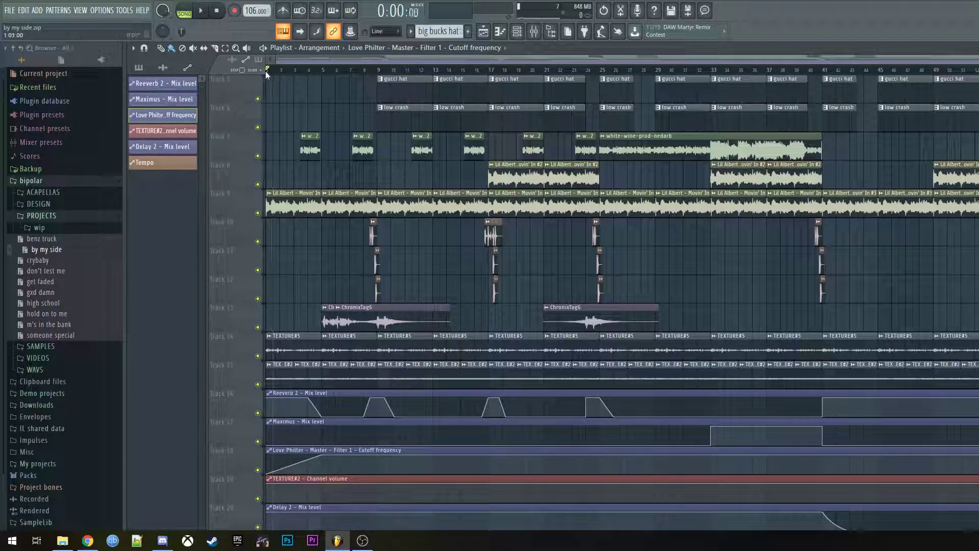
{"action": "key", "text": "space"}
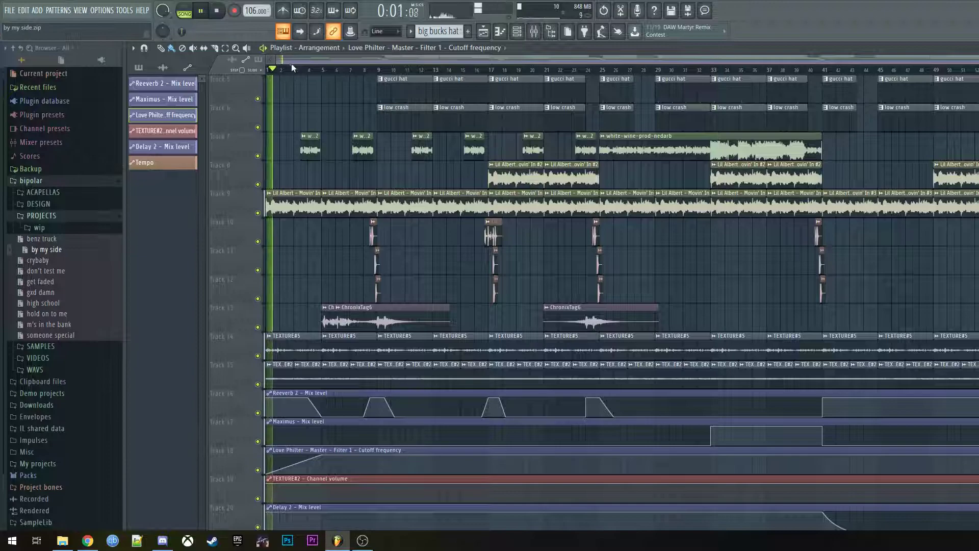
{"action": "scroll", "coordinate": [346, 265], "scroll_direction": "down", "scroll_amount": 4}
{"action": "scroll", "coordinate": [346, 270], "scroll_direction": "down", "scroll_amount": 2}
{"action": "key", "text": "space"}
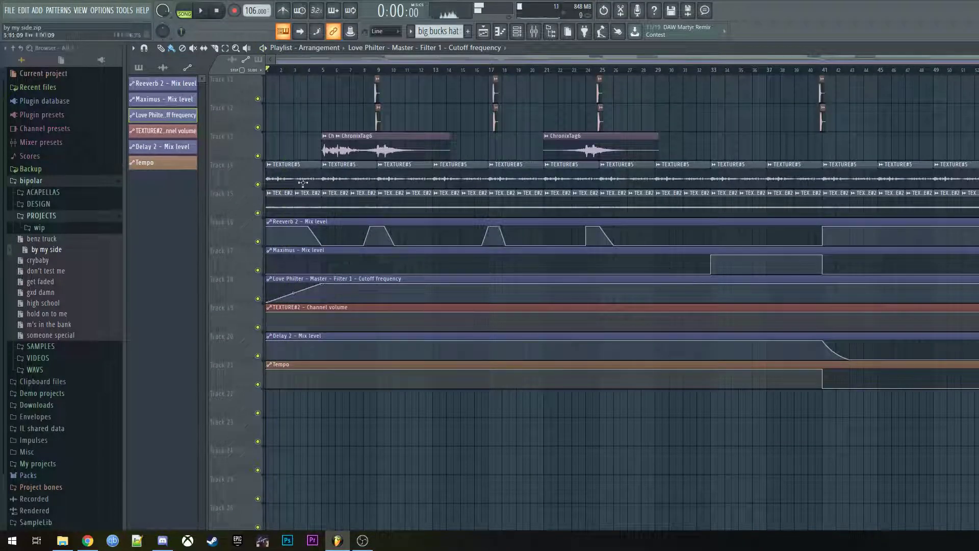
- Open the Fruity Reeverb 2 and Fruity Love Philter effects on the Master mixer track to examine their settings
{"action": "scroll", "coordinate": [305, 210], "scroll_direction": "up", "scroll_amount": 4}
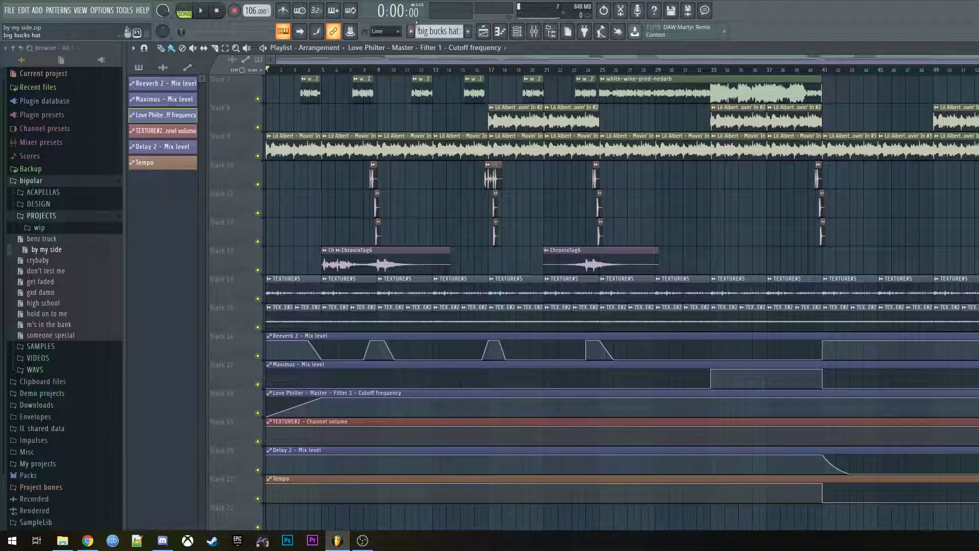
{"action": "left_click", "coordinate": [534, 31]}
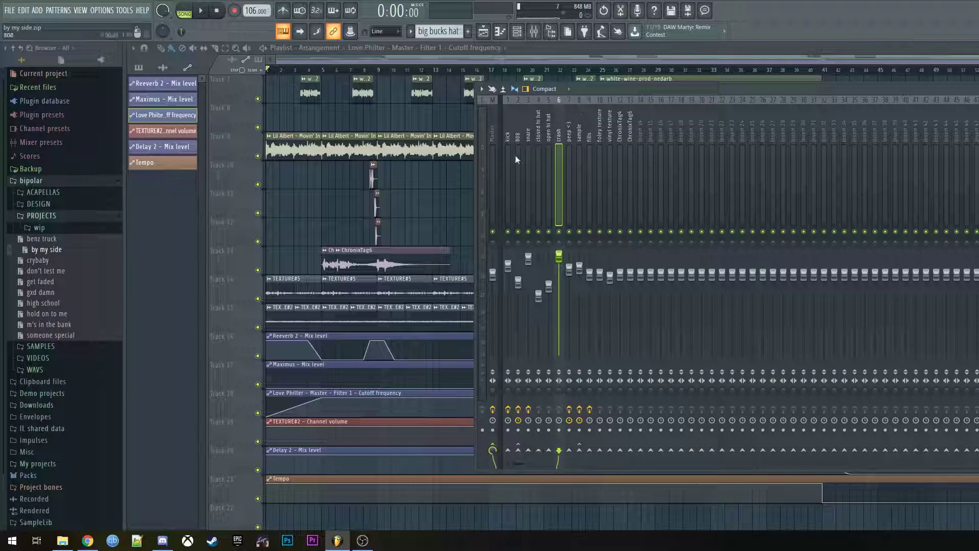
{"action": "left_click", "coordinate": [492, 146]}
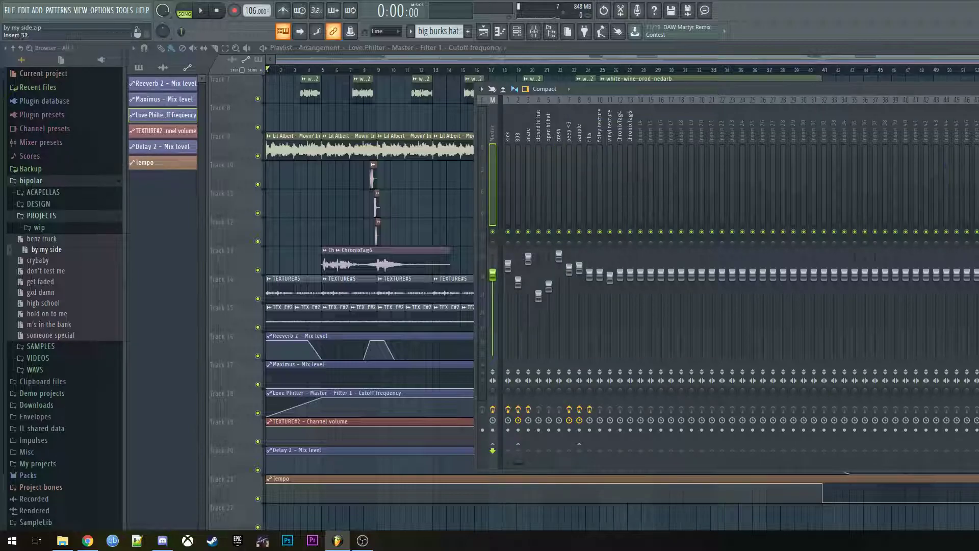
{"action": "left_click", "coordinate": [977, 118]}
{"action": "left_click", "coordinate": [976, 131]}
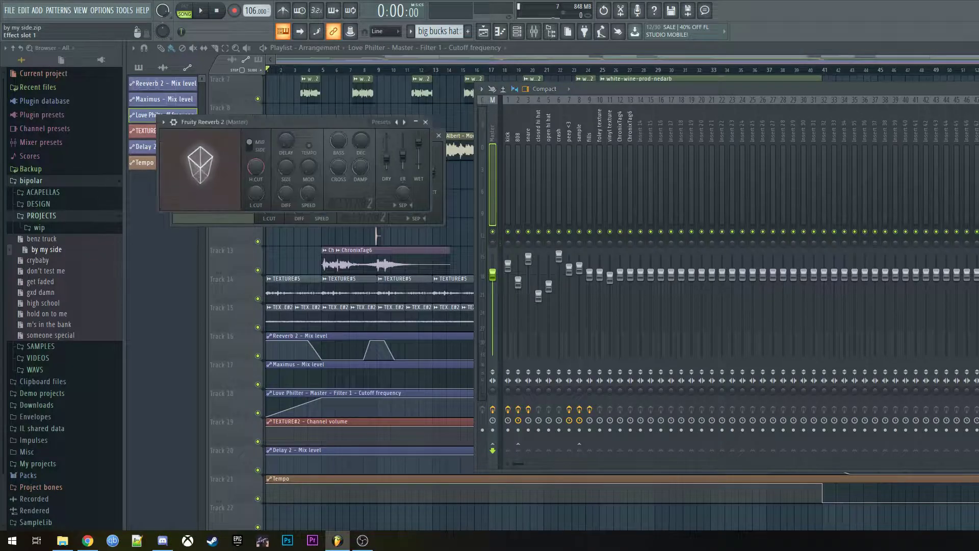
{"action": "left_click", "coordinate": [977, 118]}
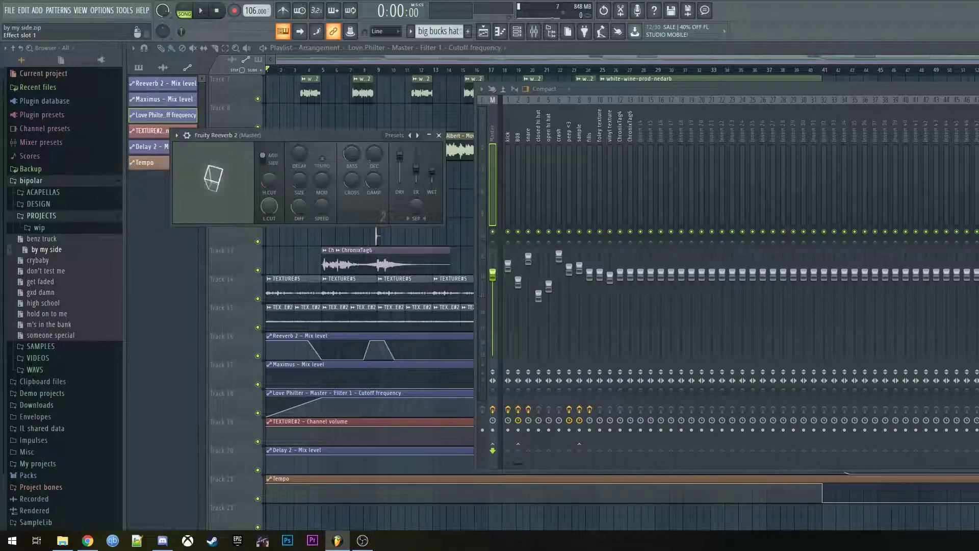
{"action": "left_click", "coordinate": [976, 131]}
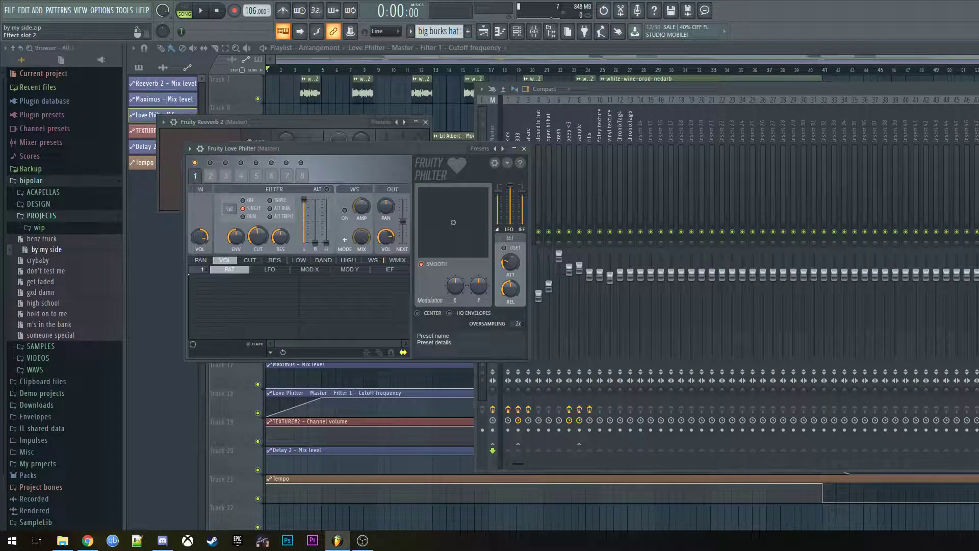
{"action": "left_click", "coordinate": [977, 118]}
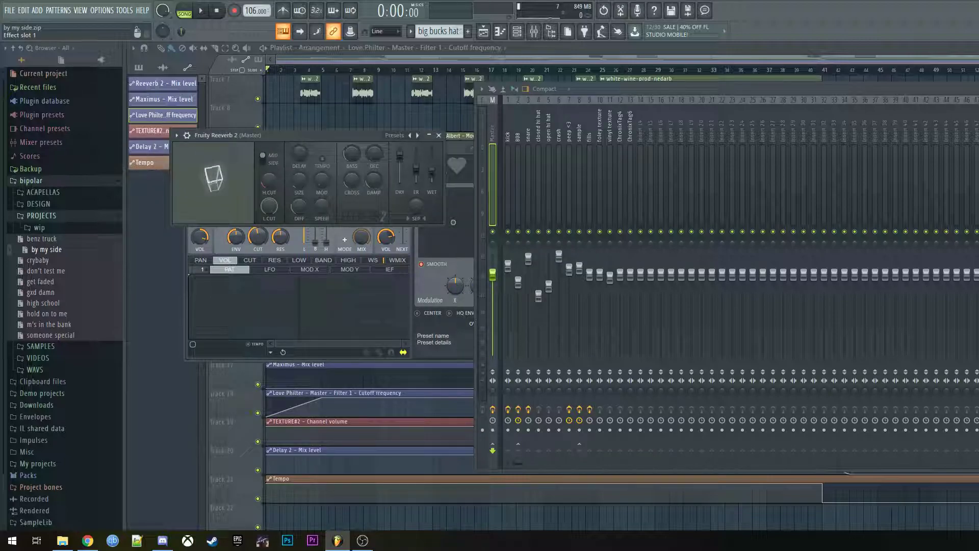
{"action": "left_click", "coordinate": [977, 119]}
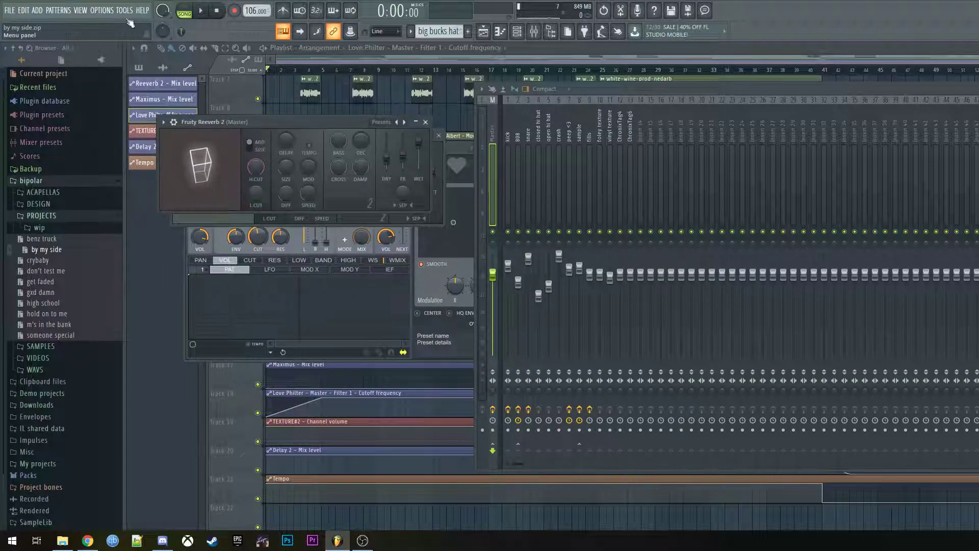
- Play the arrangement from bar 5, bring up the mixer, and stop playback back at the start
{"action": "key", "text": "space"}
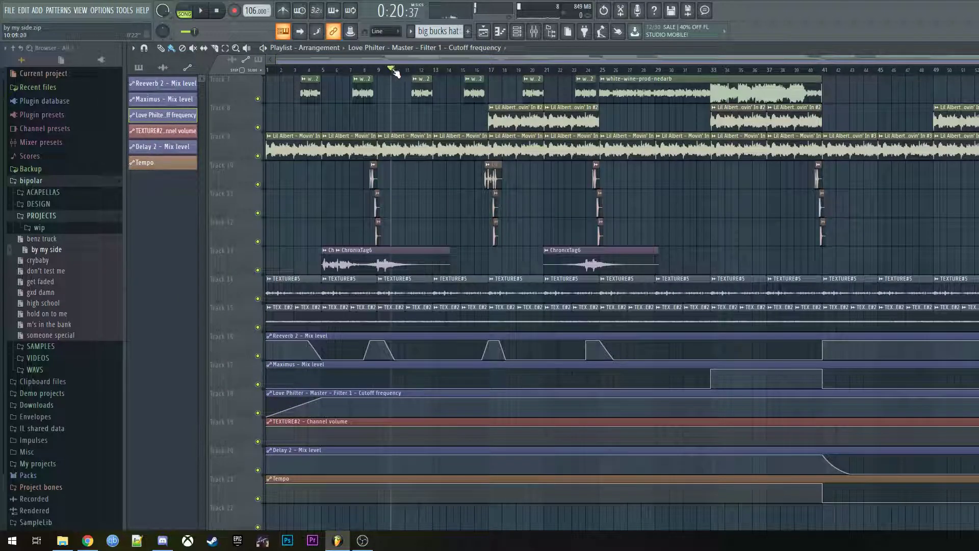
{"action": "left_click_drag", "start_coordinate": [393, 70], "coordinate": [325, 69]}
{"action": "key", "text": "space"}
{"action": "key", "text": "F9"}
{"action": "key", "text": "space"}
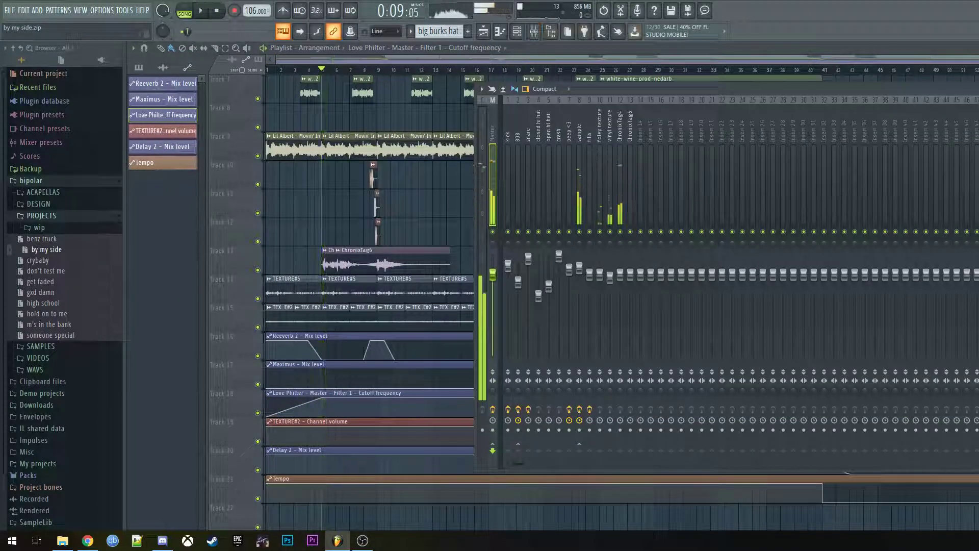
{"action": "left_click", "coordinate": [218, 10]}
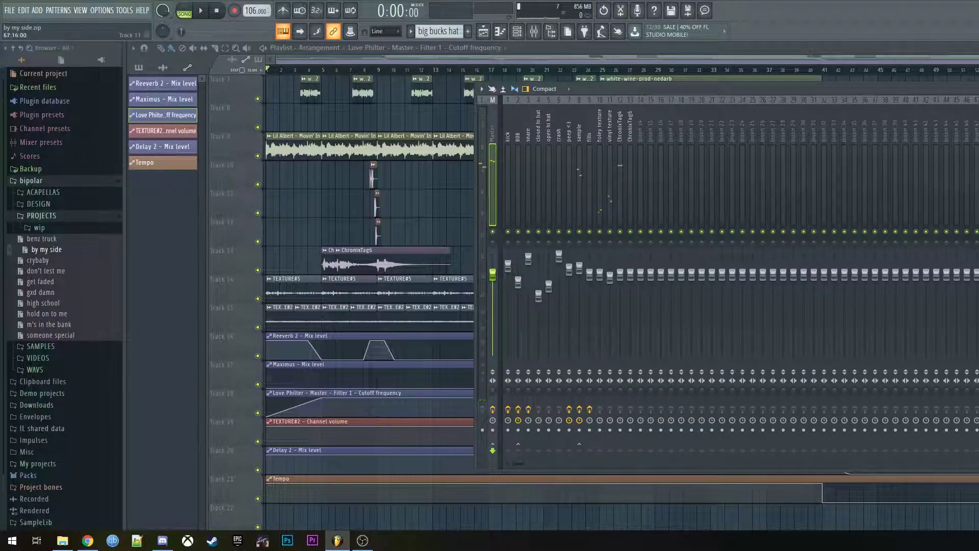
- Check the Fruity Reeverb 2 effect on the Master mixer track, close it, and play the arrangement briefly from bar 9
{"action": "left_click", "coordinate": [978, 130]}
{"action": "left_click", "coordinate": [978, 118]}
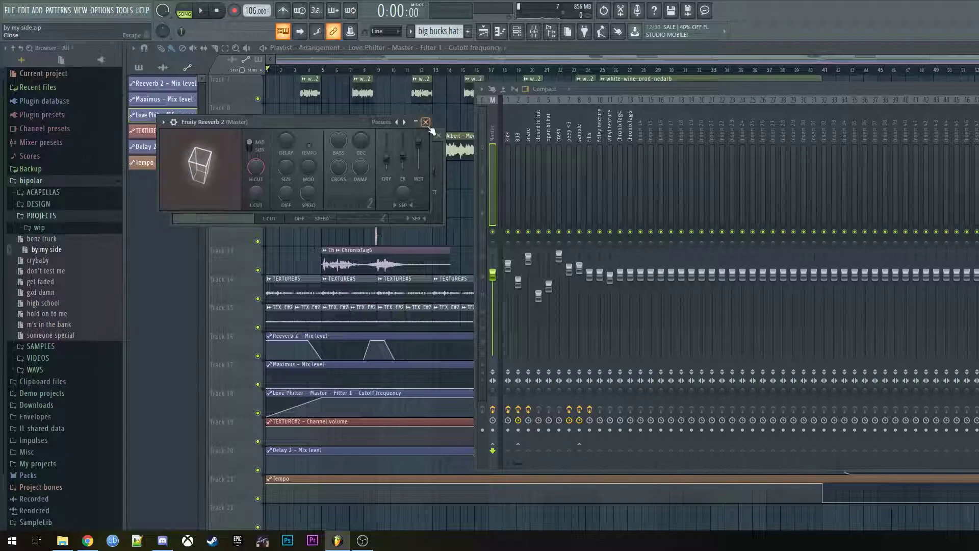
{"action": "left_click", "coordinate": [378, 70]}
{"action": "key", "text": "space"}
{"action": "key", "text": "space"}
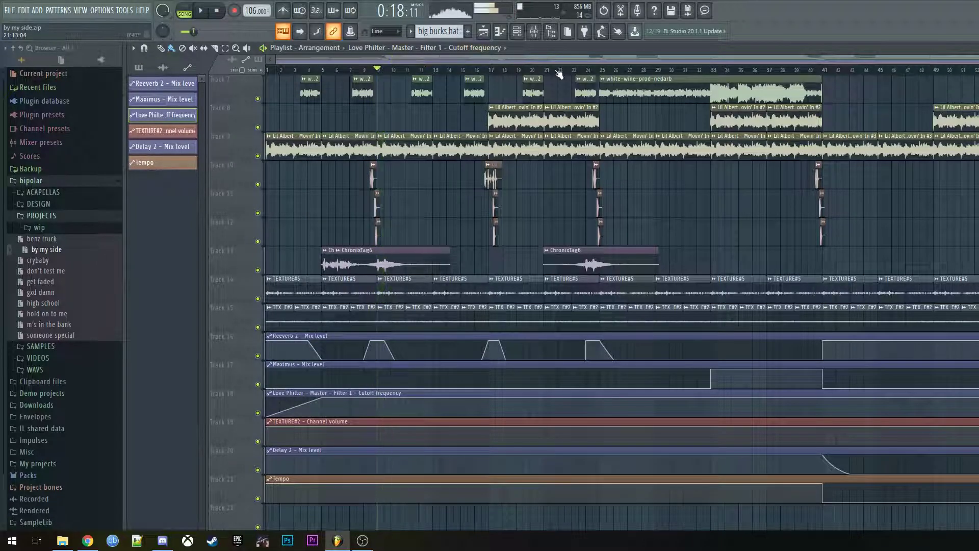
{"action": "left_click", "coordinate": [217, 13]}
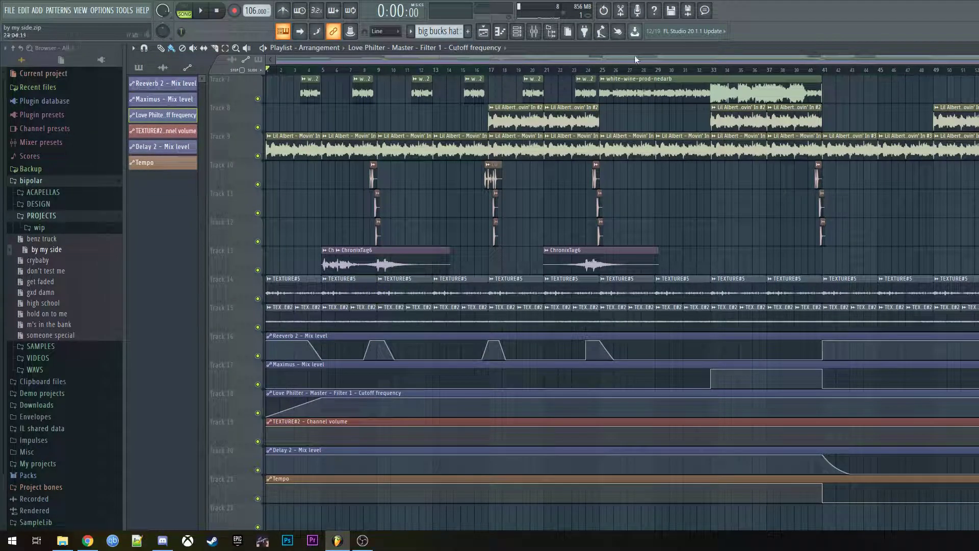
- Play the arrangement from bar 23 to hear the Reeverb 2 mix automation and drum fill before bar 25, and stop playback
{"action": "left_click", "coordinate": [594, 71]}
{"action": "scroll", "coordinate": [546, 252], "scroll_direction": "up", "scroll_amount": 3}
{"action": "scroll", "coordinate": [576, 243], "scroll_direction": "down", "scroll_amount": 2}
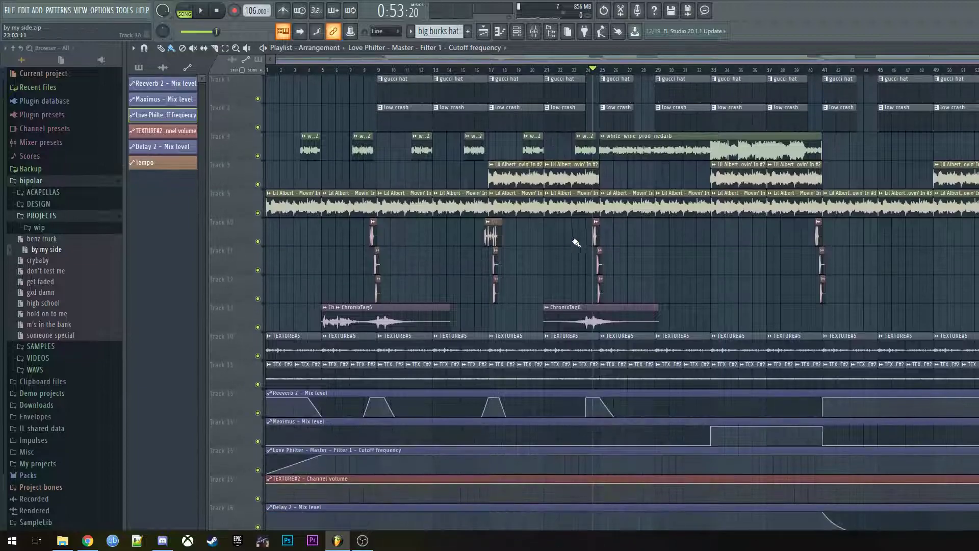
{"action": "scroll", "coordinate": [579, 298], "scroll_direction": "up", "scroll_amount": 4}
{"action": "left_click_drag", "start_coordinate": [558, 60], "coordinate": [557, 61]}
{"action": "left_click", "coordinate": [565, 70]}
{"action": "key", "text": "space"}
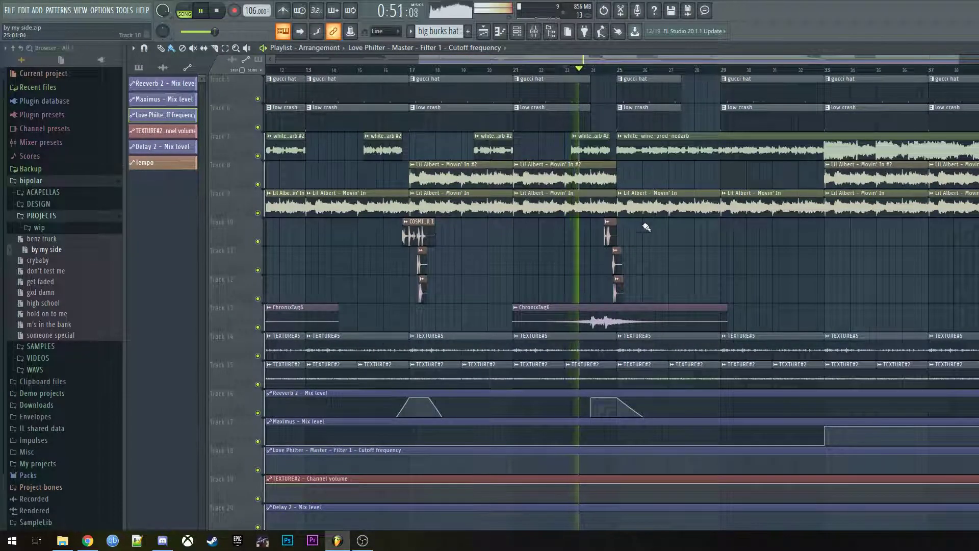
{"action": "scroll", "coordinate": [584, 349], "scroll_direction": "up", "scroll_amount": 5}
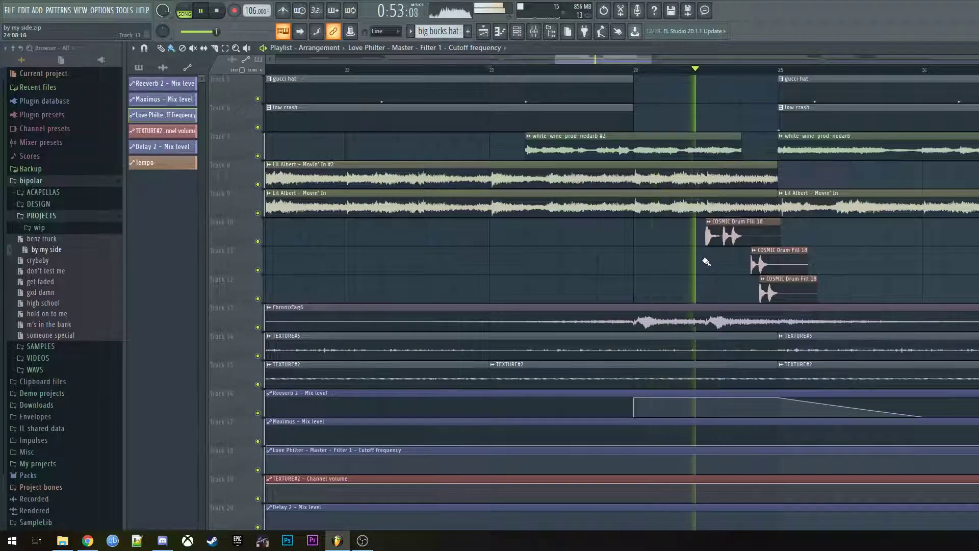
{"action": "key", "text": "space"}
{"action": "scroll", "coordinate": [534, 259], "scroll_direction": "down", "scroll_amount": 4}
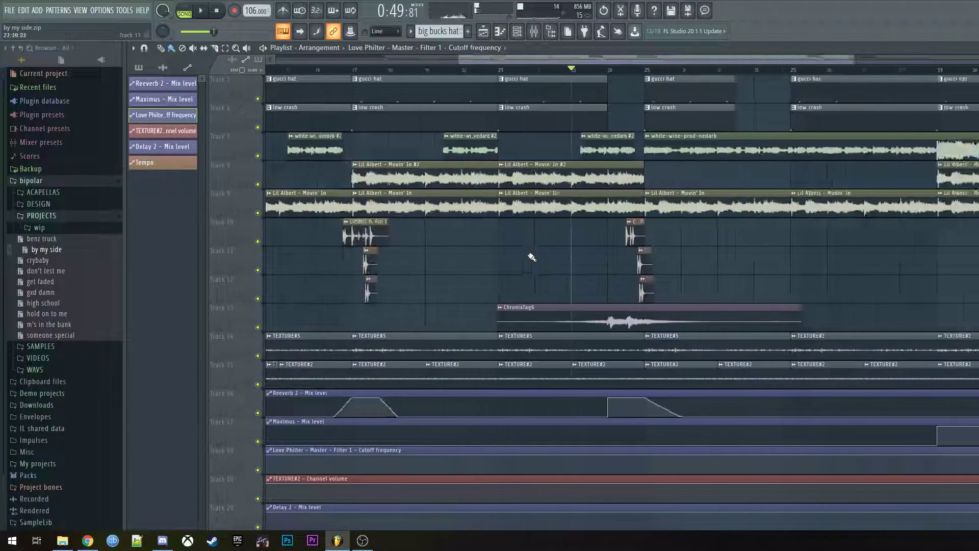
{"action": "scroll", "coordinate": [534, 259], "scroll_direction": "down", "scroll_amount": 3}
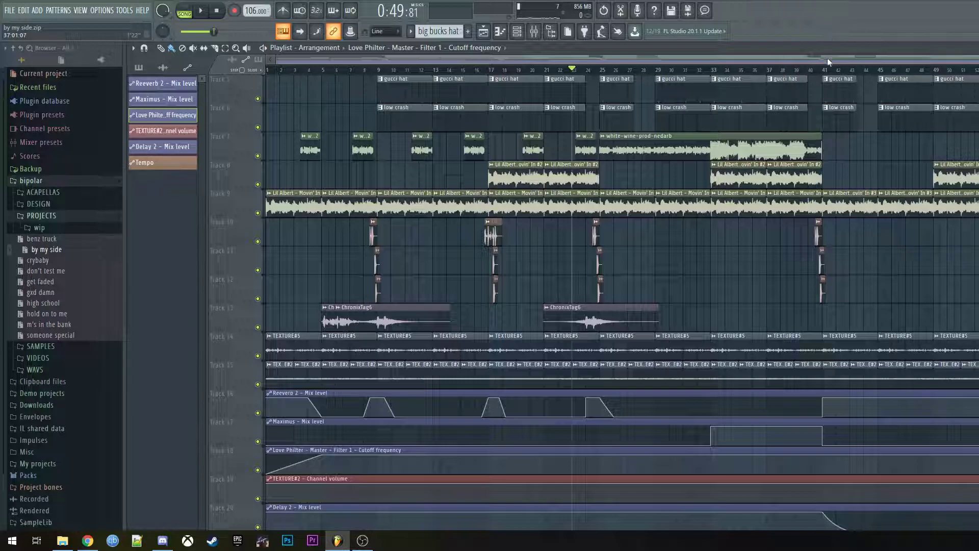
- Examine the automation clips around bar 41 and play the arrangement from there to hear the tempo drop
{"action": "left_click", "coordinate": [823, 71]}
{"action": "scroll", "coordinate": [933, 189], "scroll_direction": "down", "scroll_amount": 4}
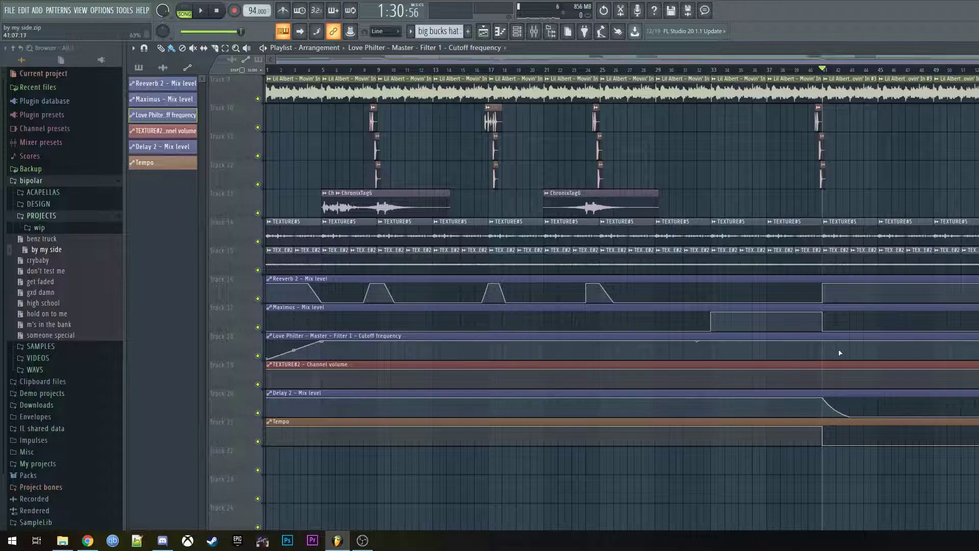
{"action": "scroll", "coordinate": [836, 350], "scroll_direction": "up", "scroll_amount": 3}
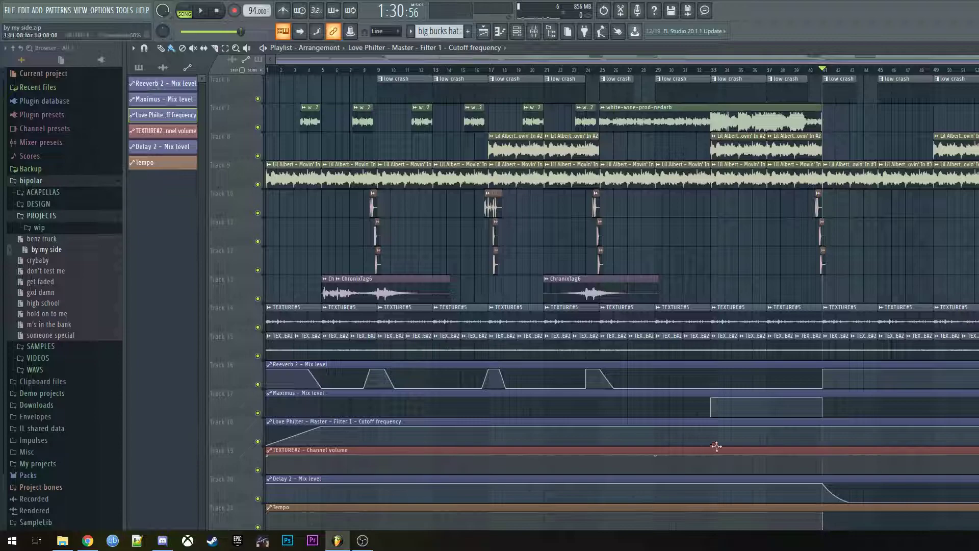
{"action": "scroll", "coordinate": [832, 334], "scroll_direction": "up", "scroll_amount": 5}
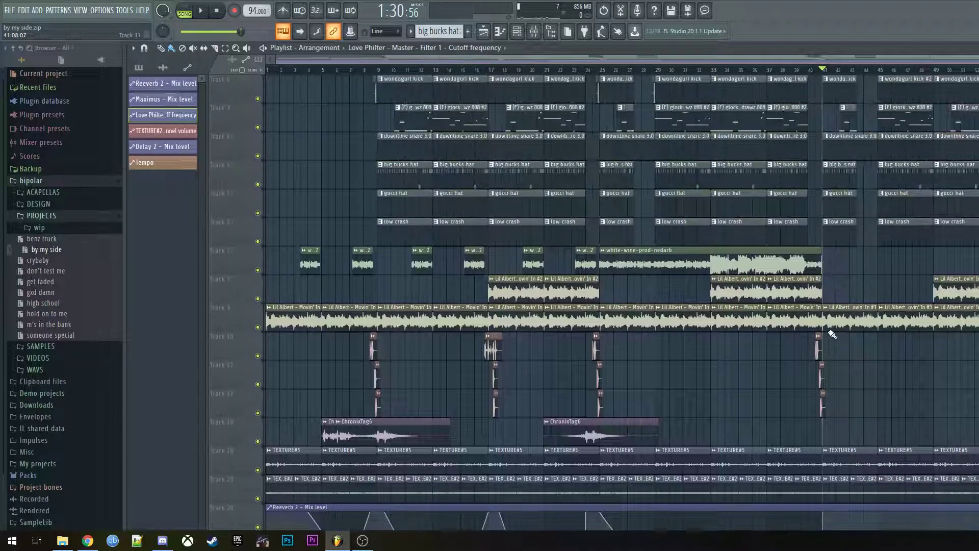
{"action": "key", "text": "space"}
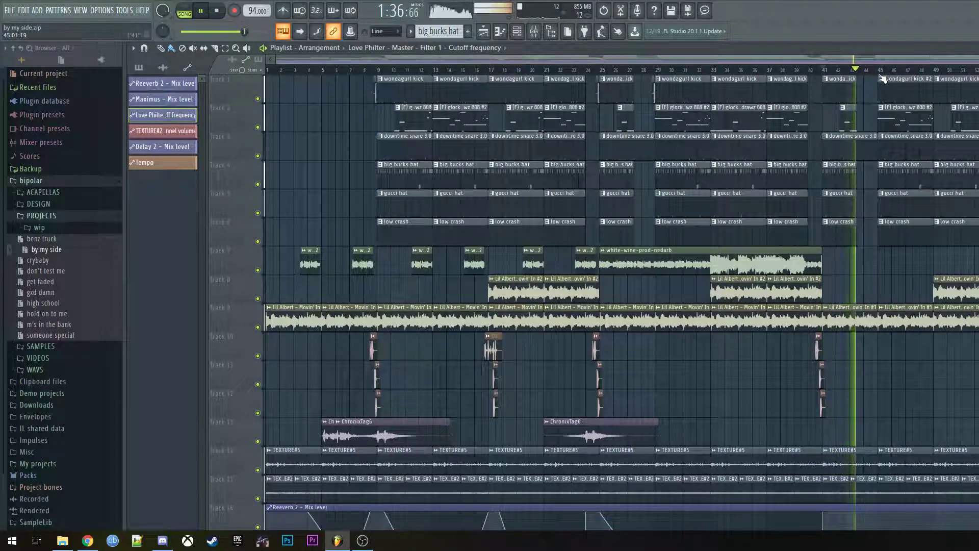
{"action": "key", "text": "space"}
{"action": "scroll", "coordinate": [966, 169], "scroll_direction": "down", "scroll_amount": 3}
{"action": "scroll", "coordinate": [966, 169], "scroll_direction": "up", "scroll_amount": 3}
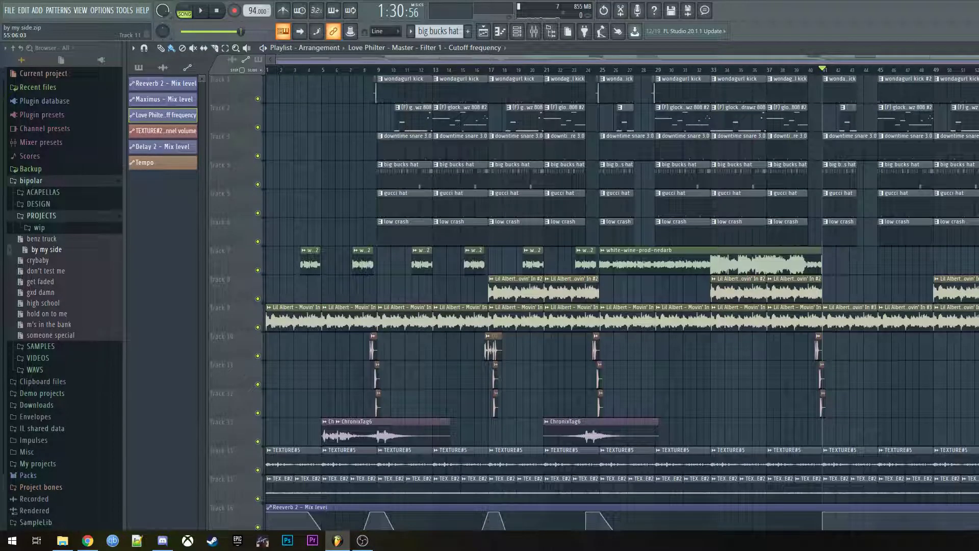
{"action": "scroll", "coordinate": [974, 346], "scroll_direction": "down", "scroll_amount": 3}
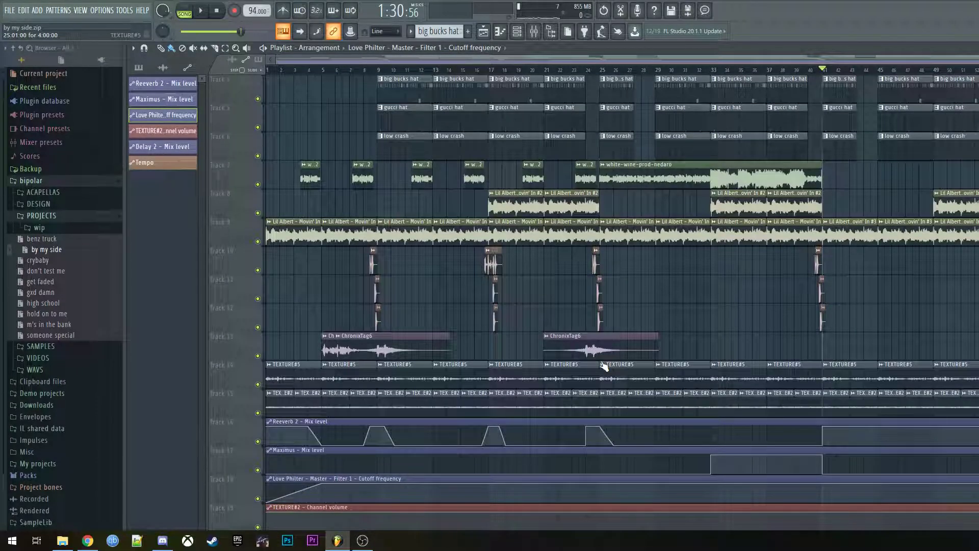
- Export the full song as "by my side.wav" to the Desktop, rendered as a 16-bit int WAV
{"action": "left_click", "coordinate": [16, 13]}
{"action": "mouse_move", "coordinate": [31, 108]}
{"action": "left_click", "coordinate": [126, 110]}
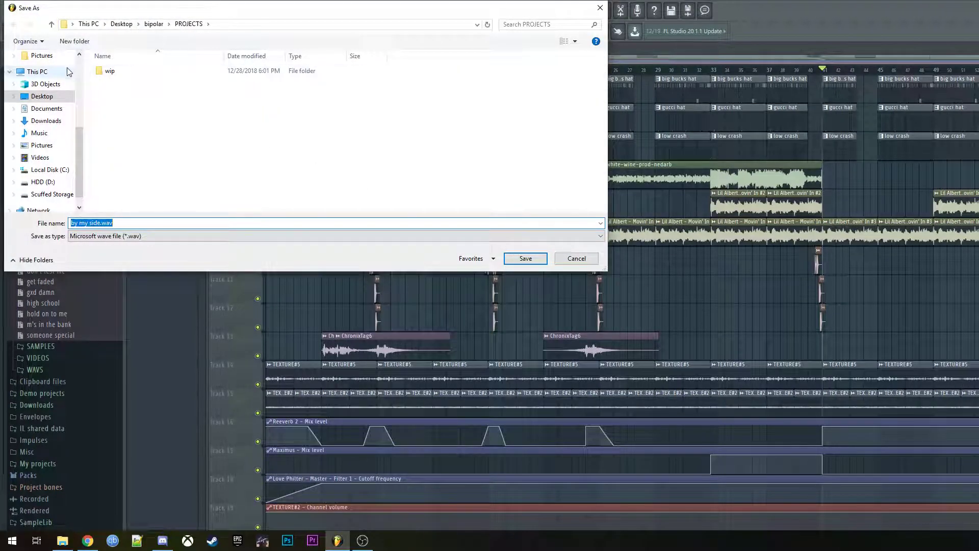
{"action": "left_click", "coordinate": [41, 96]}
{"action": "left_click", "coordinate": [513, 255]}
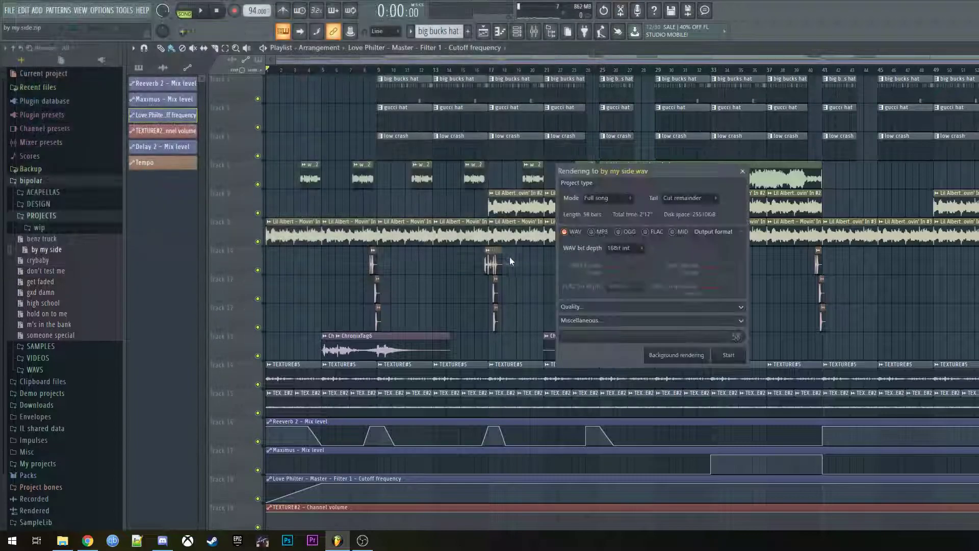
{"action": "left_click", "coordinate": [730, 355]}
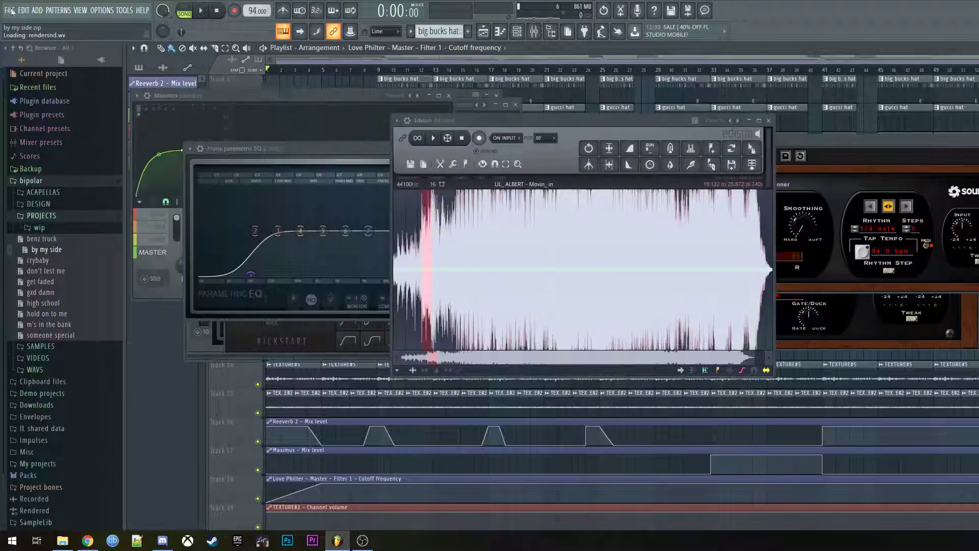
- Start a new project without saving changes, and load "by my side.wav" from the desktop into the playlist
{"action": "left_click", "coordinate": [10, 11]}
{"action": "left_click", "coordinate": [18, 24]}
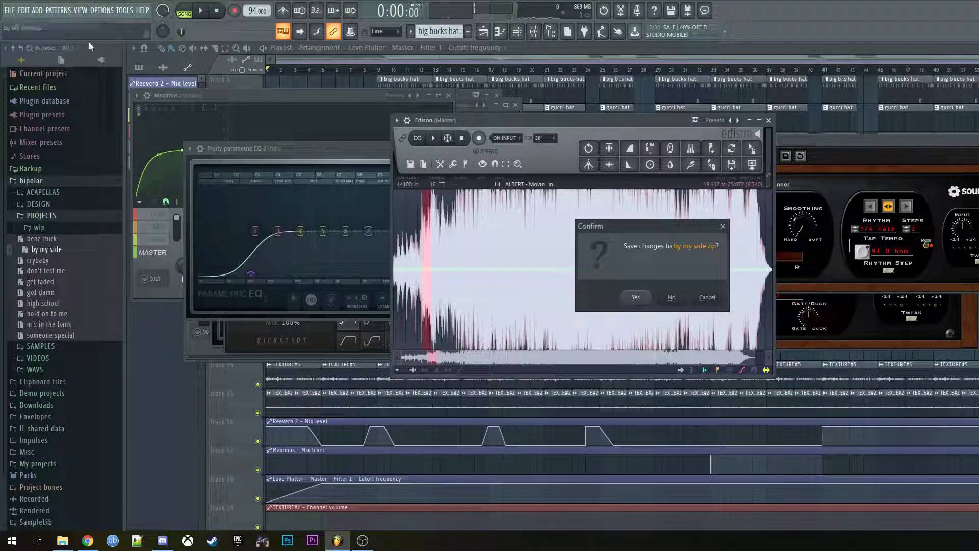
{"action": "left_click", "coordinate": [685, 299]}
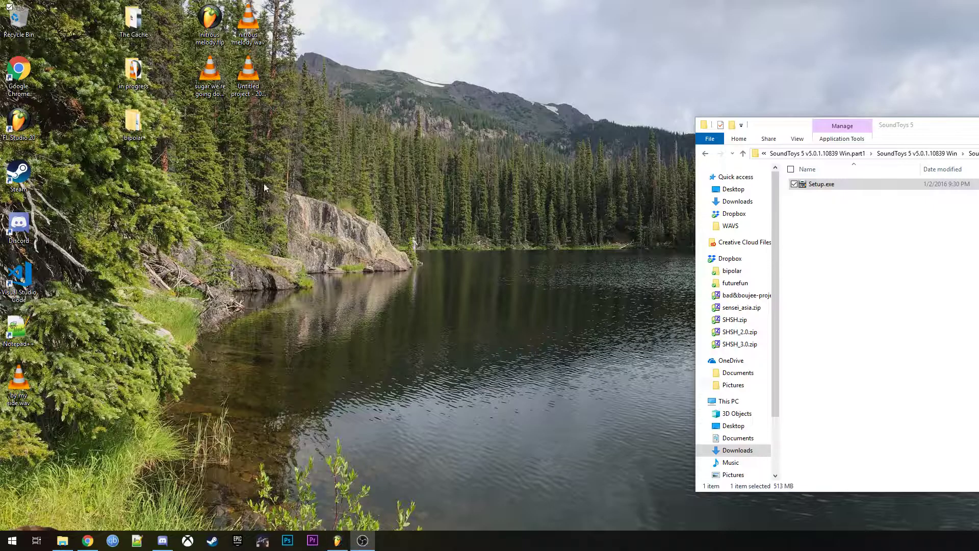
{"action": "left_click_drag", "start_coordinate": [18, 380], "coordinate": [415, 124]}
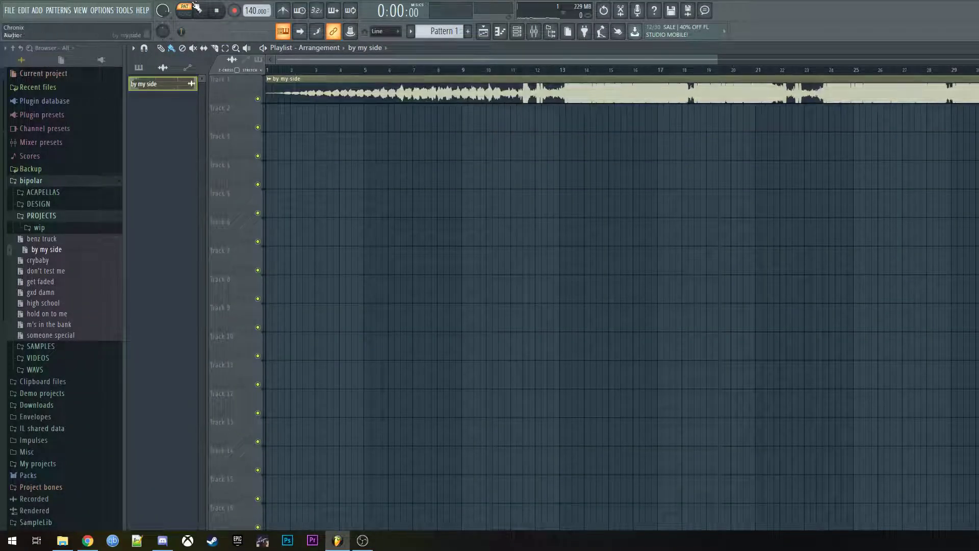
- Set the project tempo to 106 BPM and time-stretch the by my side clip to it in Resample mode
{"action": "left_click_drag", "start_coordinate": [257, 10], "coordinate": [257, 31]}
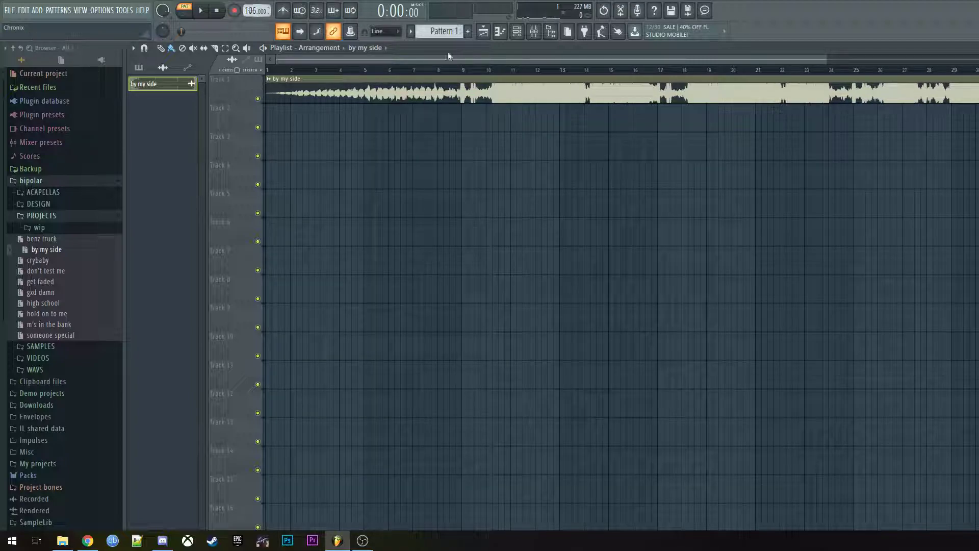
{"action": "double_click", "coordinate": [467, 83]}
{"action": "right_click", "coordinate": [330, 154]}
{"action": "left_click", "coordinate": [360, 181]}
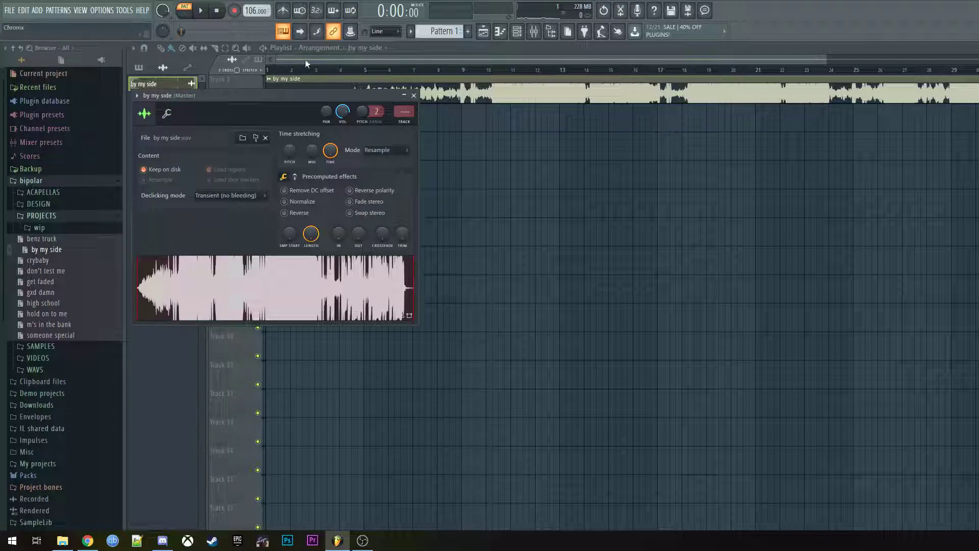
{"action": "right_click", "coordinate": [333, 150]}
{"action": "left_click", "coordinate": [328, 146]}
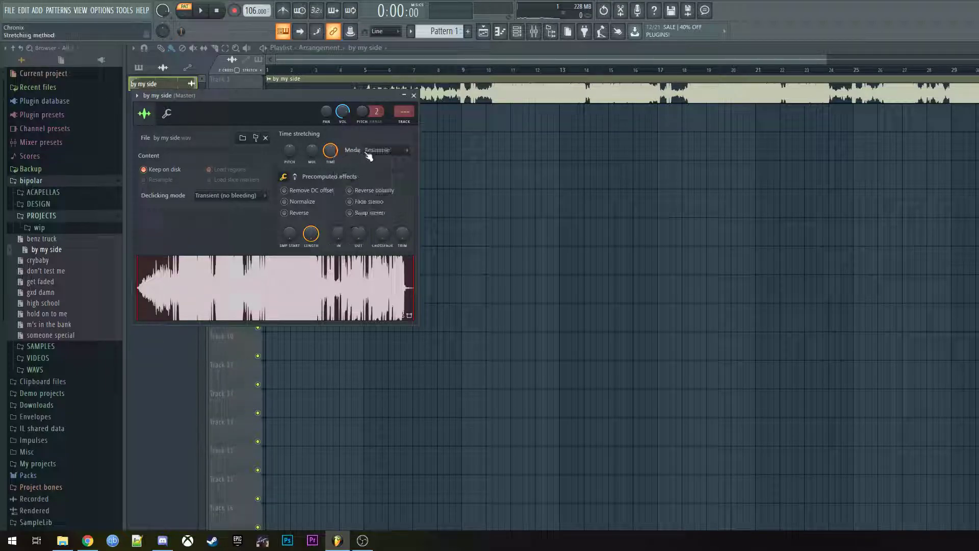
{"action": "left_click", "coordinate": [382, 150]}
{"action": "left_click", "coordinate": [383, 168]}
- Audition the by my side clip from bar 9 at tempos of 96 and 100 BPM
{"action": "left_click_drag", "start_coordinate": [251, 10], "coordinate": [288, 22]}
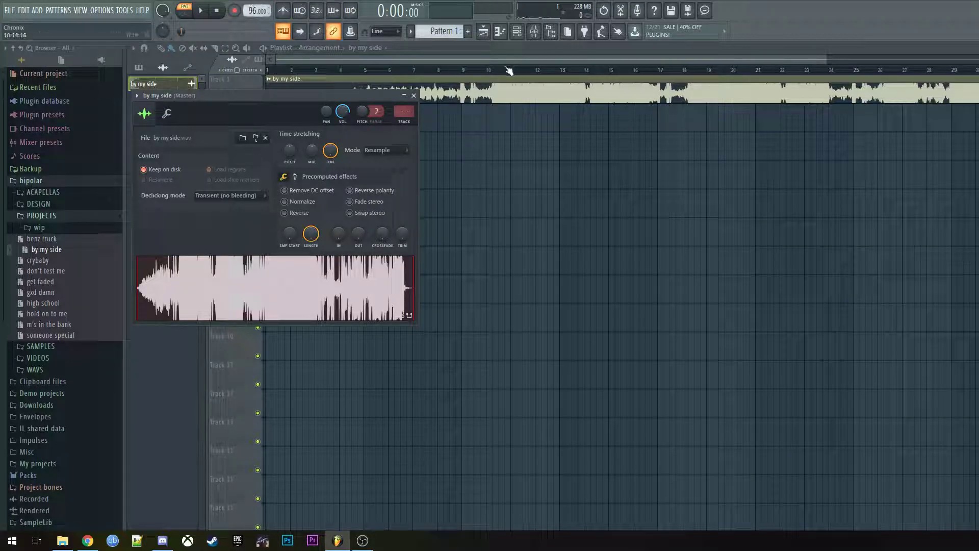
{"action": "left_click", "coordinate": [467, 71]}
{"action": "left_click", "coordinate": [201, 11]}
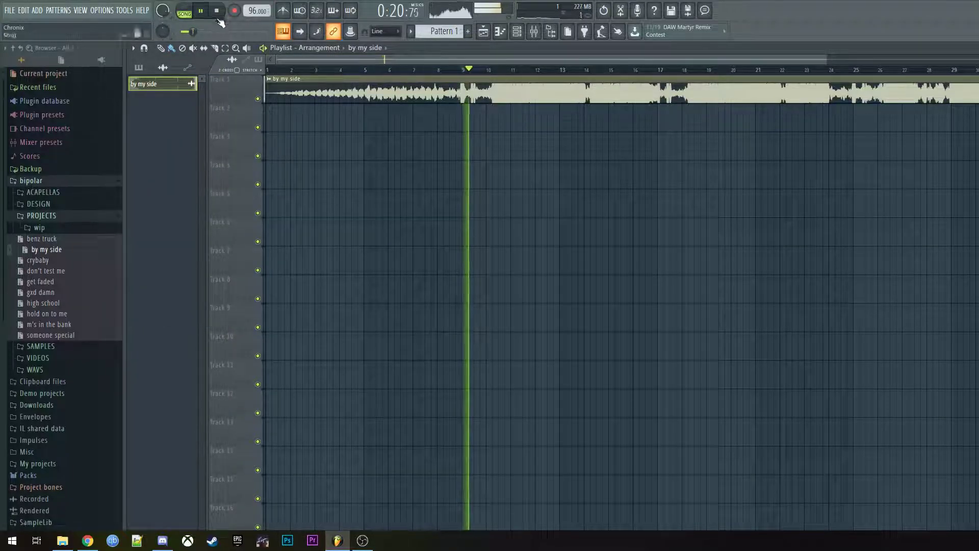
{"action": "left_click", "coordinate": [201, 11]}
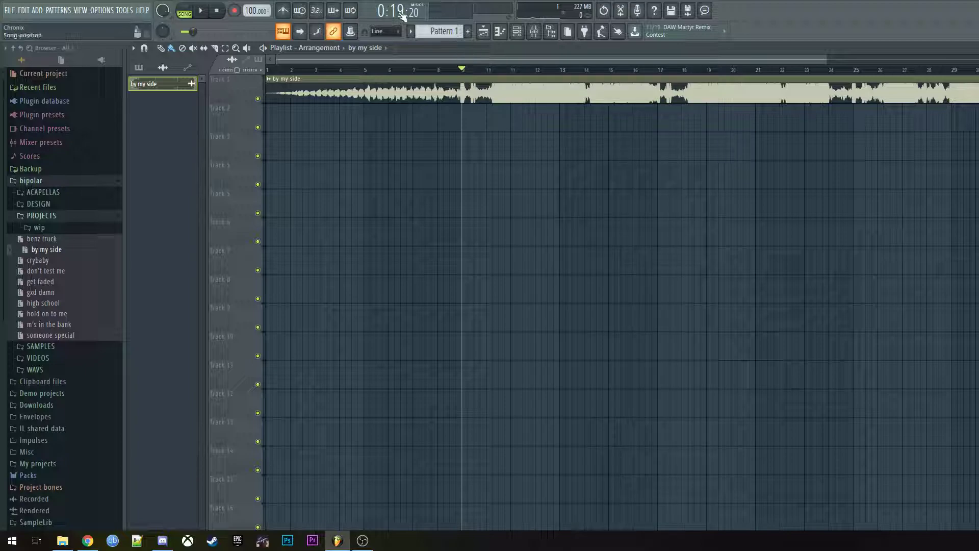
{"action": "left_click", "coordinate": [203, 11]}
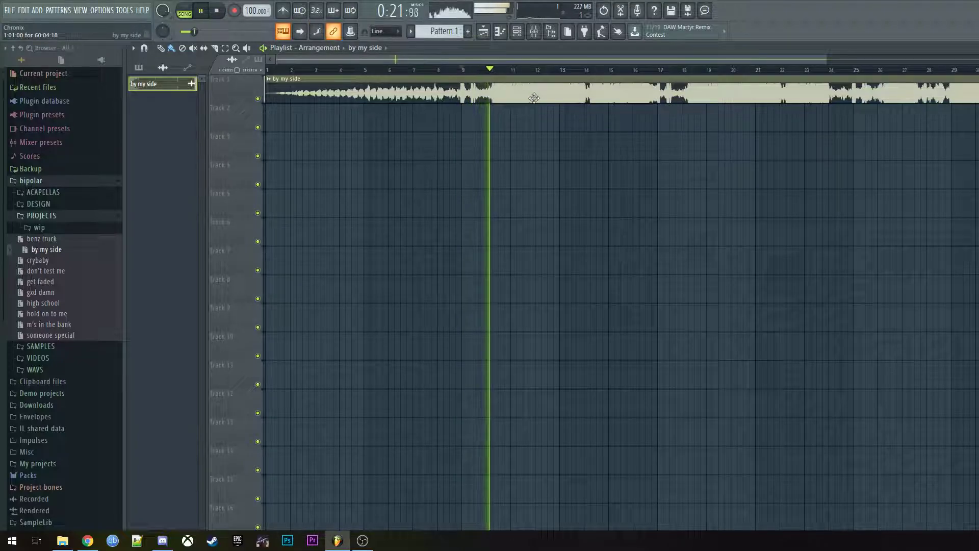
{"action": "left_click", "coordinate": [203, 11]}
- Raise the tempo to 106 BPM and play the clip from bar 9 to compare the original speed
{"action": "scroll", "coordinate": [257, 11], "scroll_direction": "up", "scroll_amount": 5}
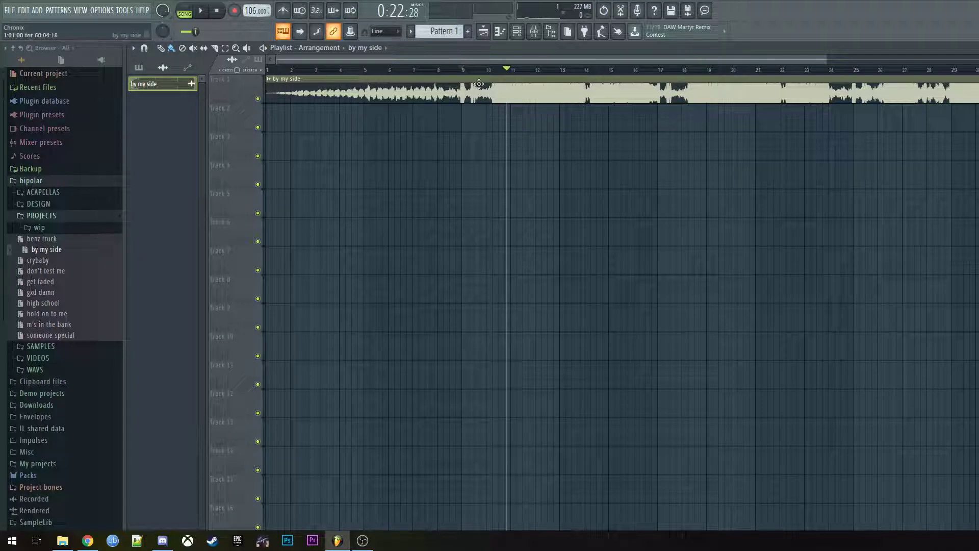
{"action": "left_click", "coordinate": [463, 70]}
{"action": "left_click", "coordinate": [201, 11]}
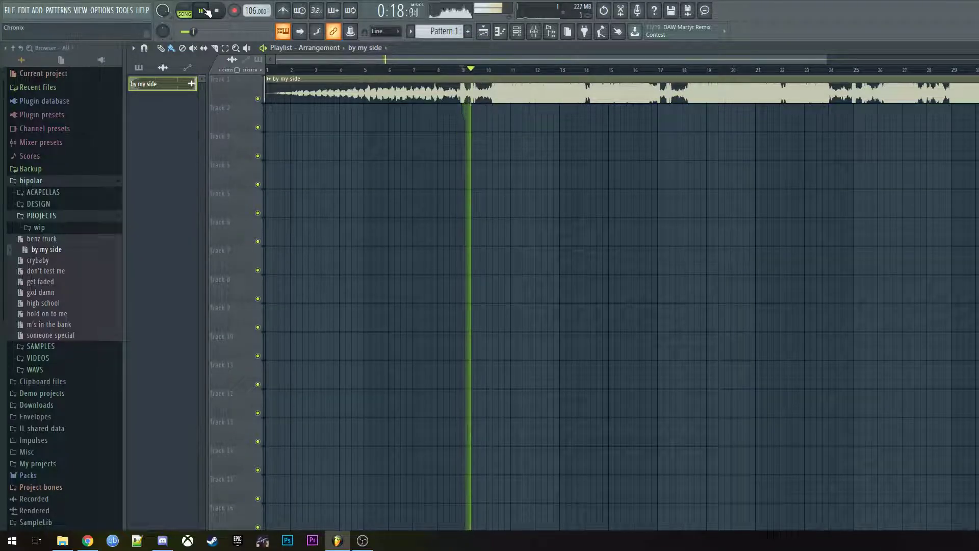
{"action": "left_click", "coordinate": [202, 11]}
- Set the tempo to 100 BPM and play the slowed clip from bar 9, pausing and resuming it once
{"action": "right_click", "coordinate": [248, 11]}
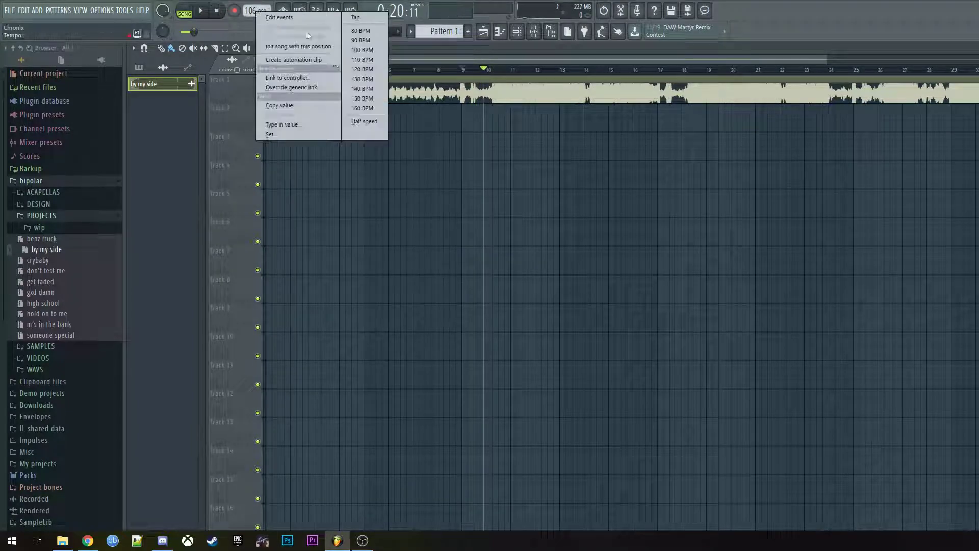
{"action": "left_click", "coordinate": [359, 44]}
{"action": "left_click", "coordinate": [463, 70]}
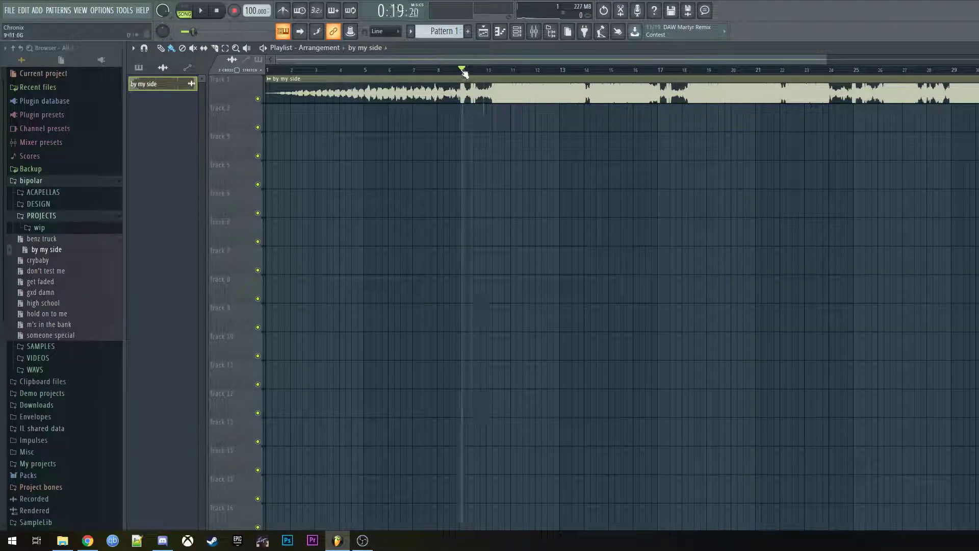
{"action": "left_click", "coordinate": [202, 11]}
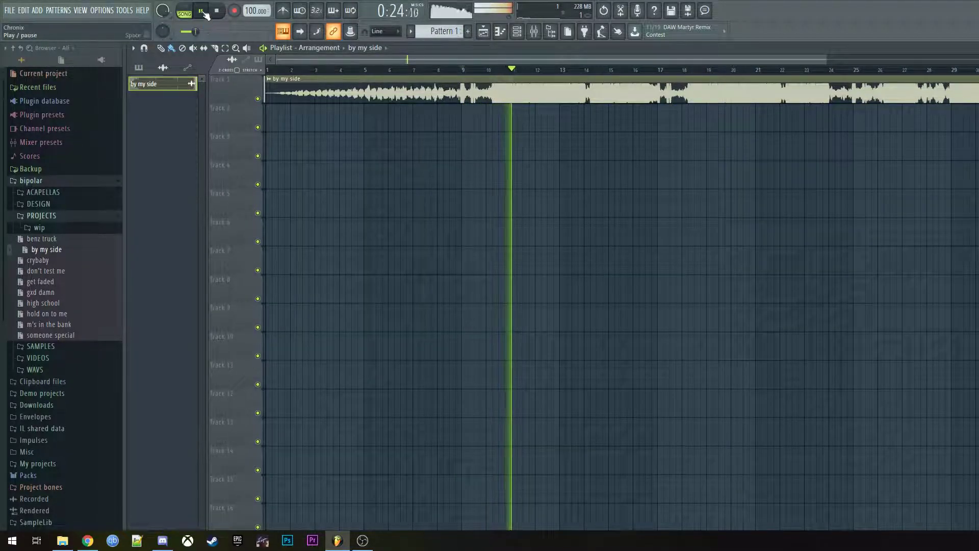
{"action": "left_click", "coordinate": [203, 11]}
{"action": "left_click", "coordinate": [202, 12]}
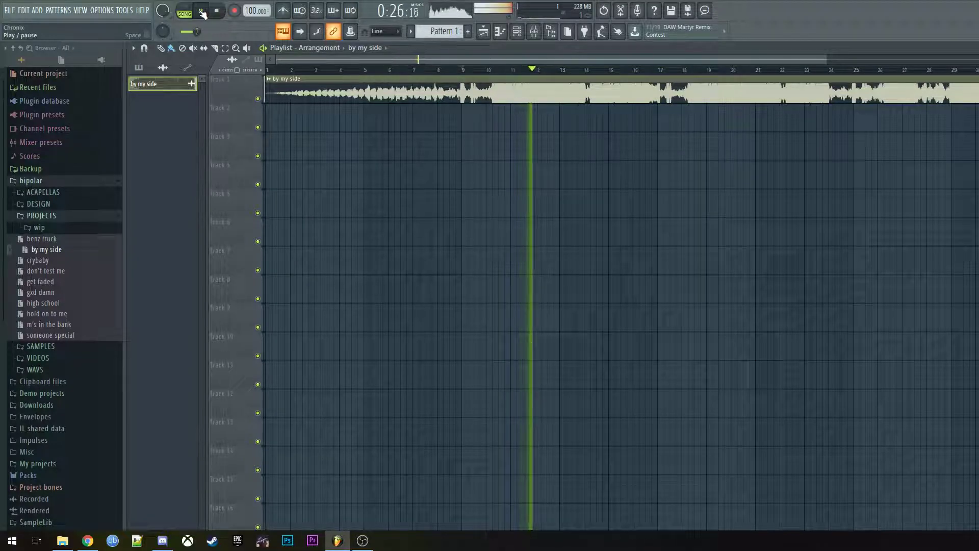
{"action": "left_click", "coordinate": [203, 11]}
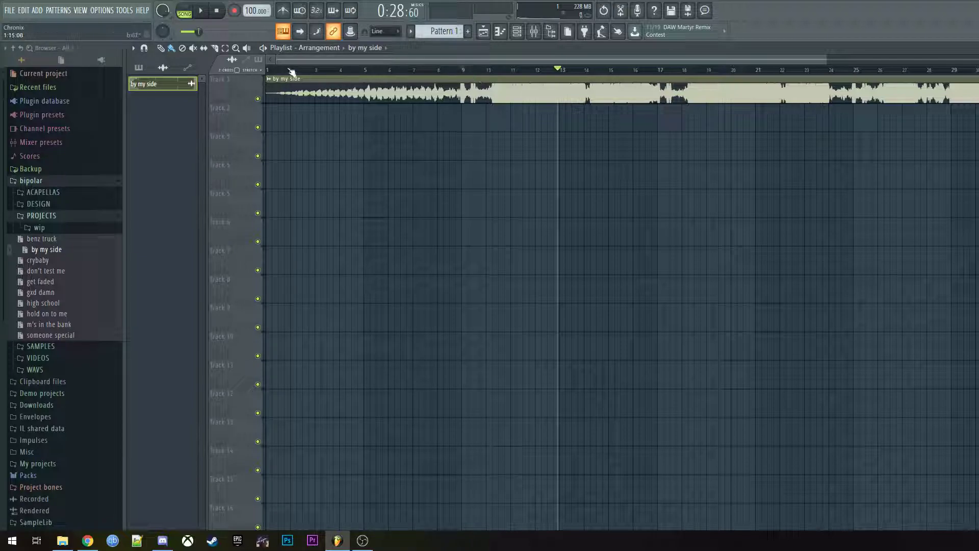
- Open the mixer for the slowed by my side project
{"action": "left_click", "coordinate": [534, 31]}
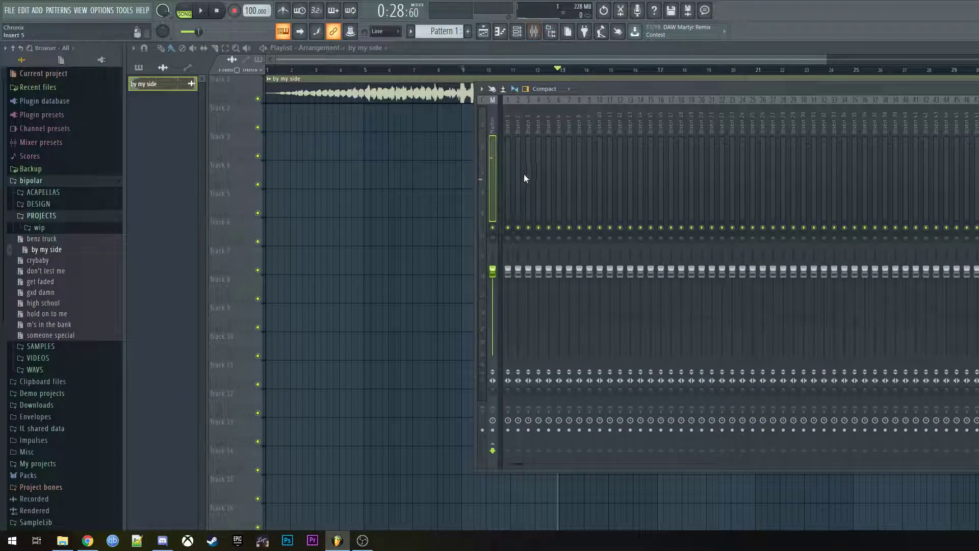